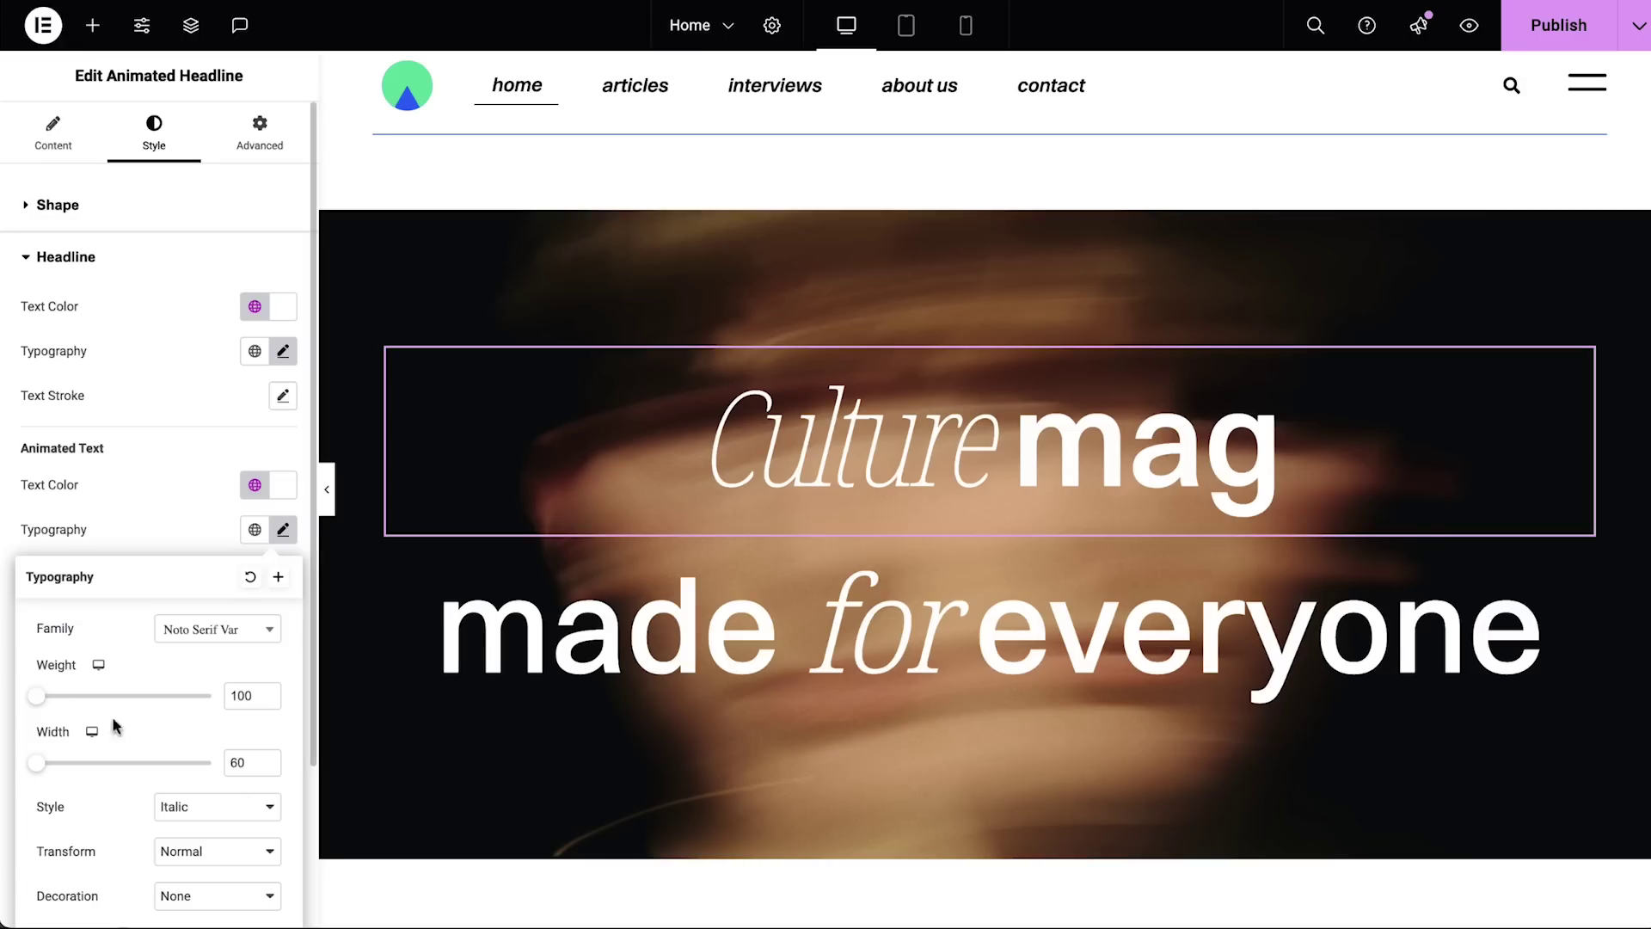
Make the Culture text bolder and wider, and set the gradient colours to Blue Element and Accent
left_click_drag(46, 702, 128, 701)
left_click_drag(40, 768, 195, 774)
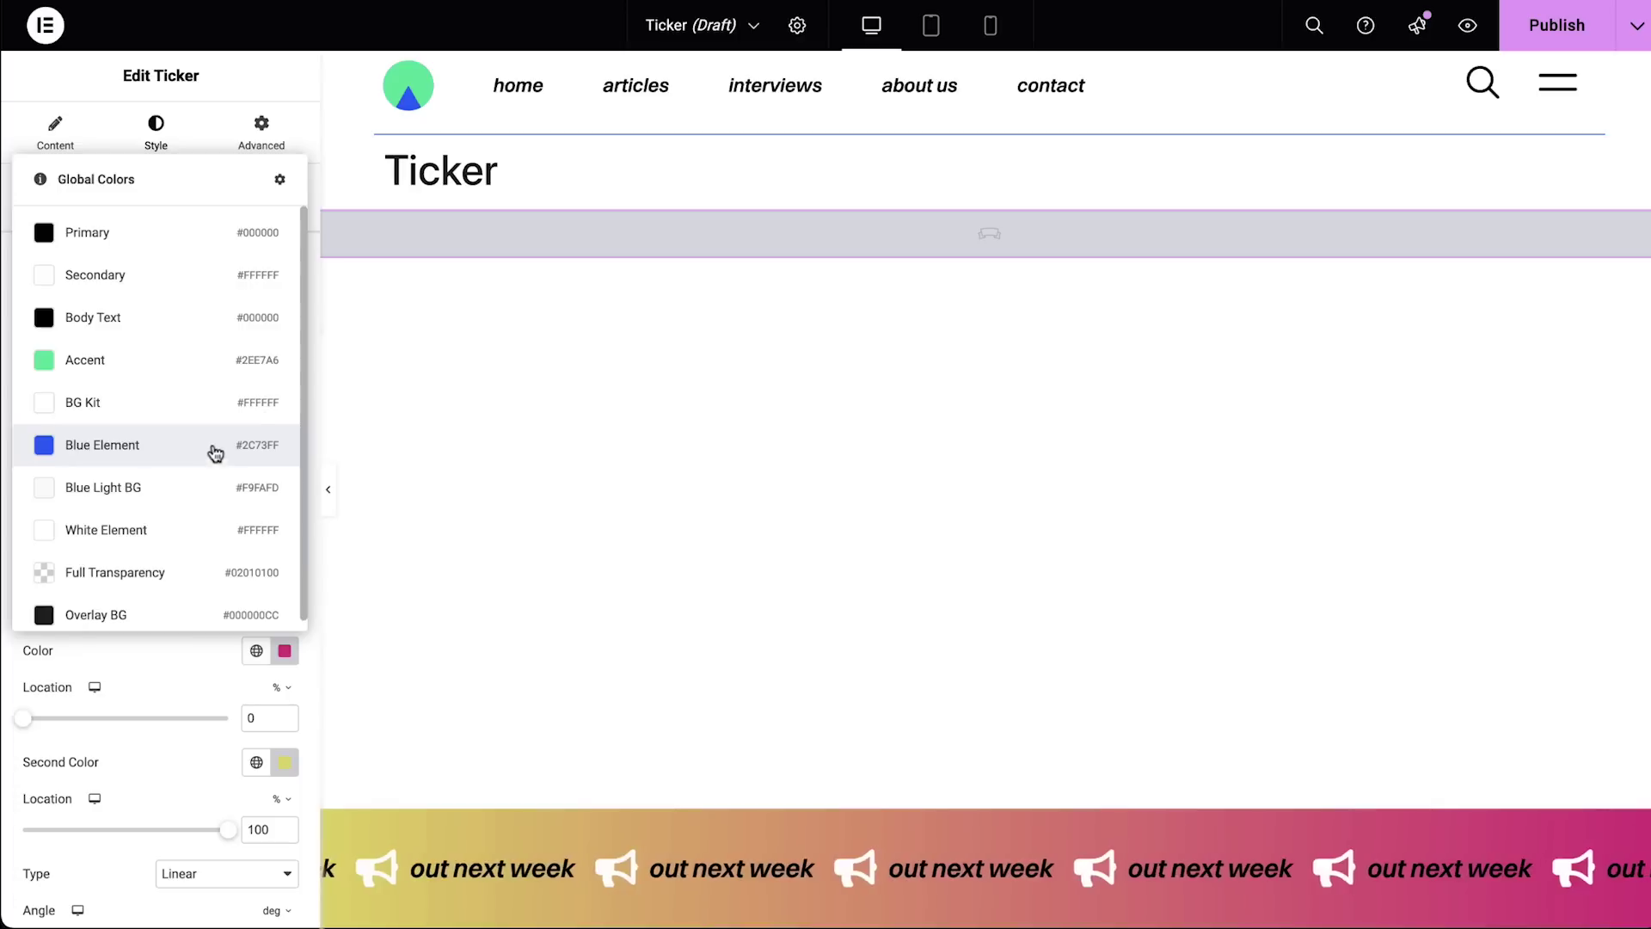
left_click(214, 450)
left_click(254, 764)
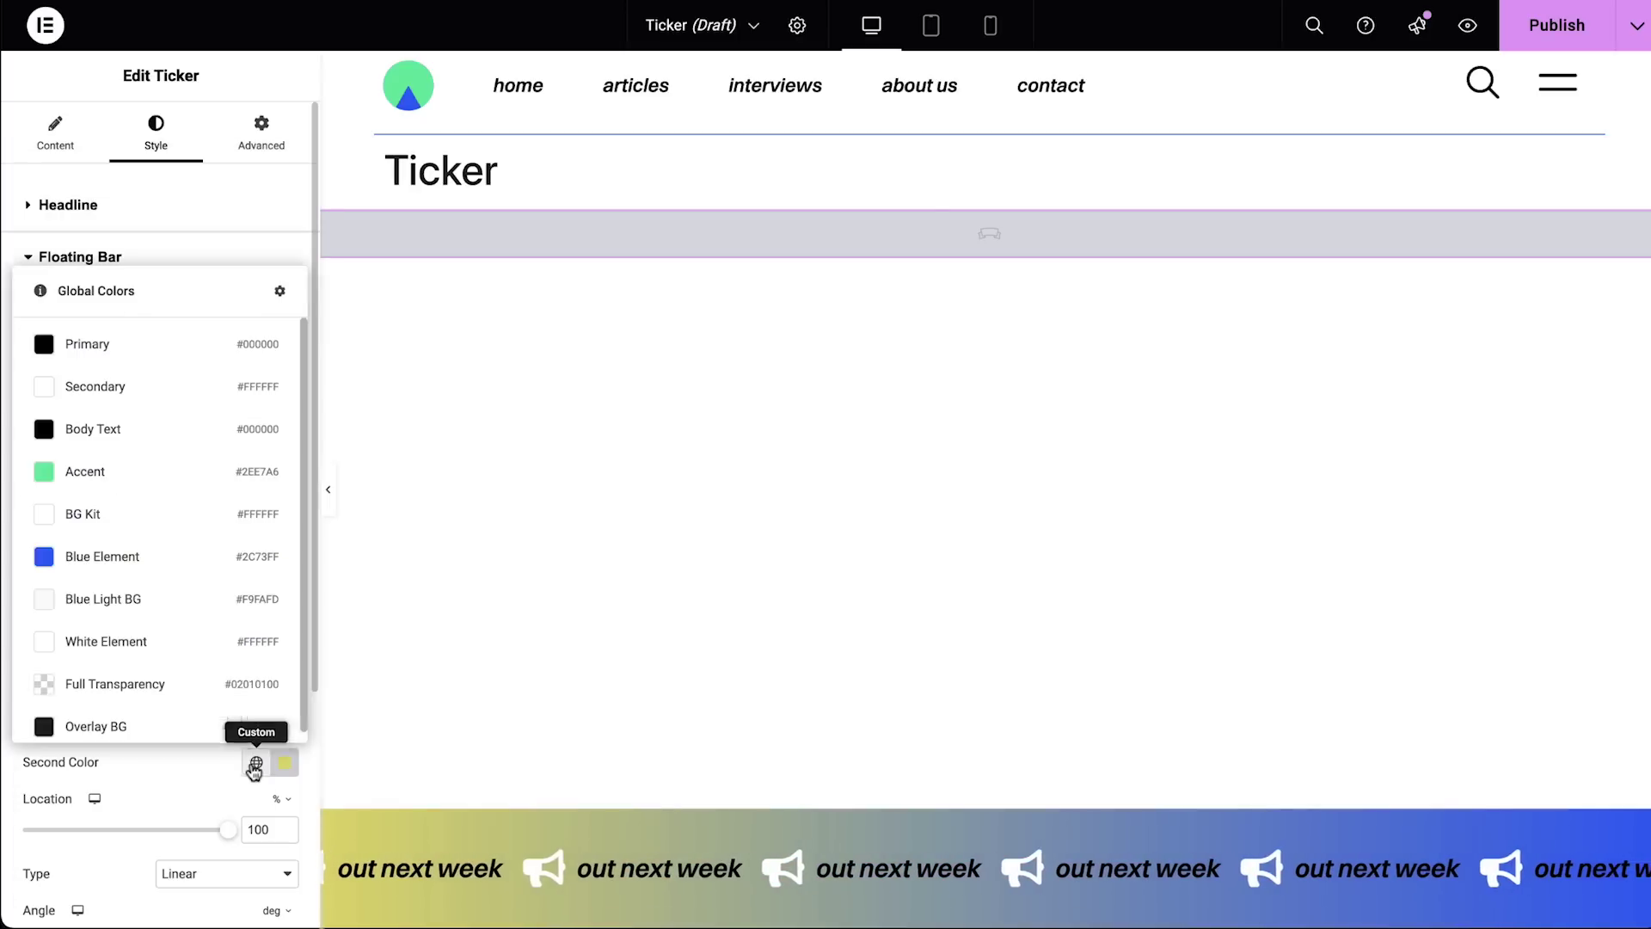
left_click(214, 475)
Make the ticker background solid Accent green and move the newsletter bar to the bottom
left_click(255, 498)
left_click(255, 545)
left_click(218, 258)
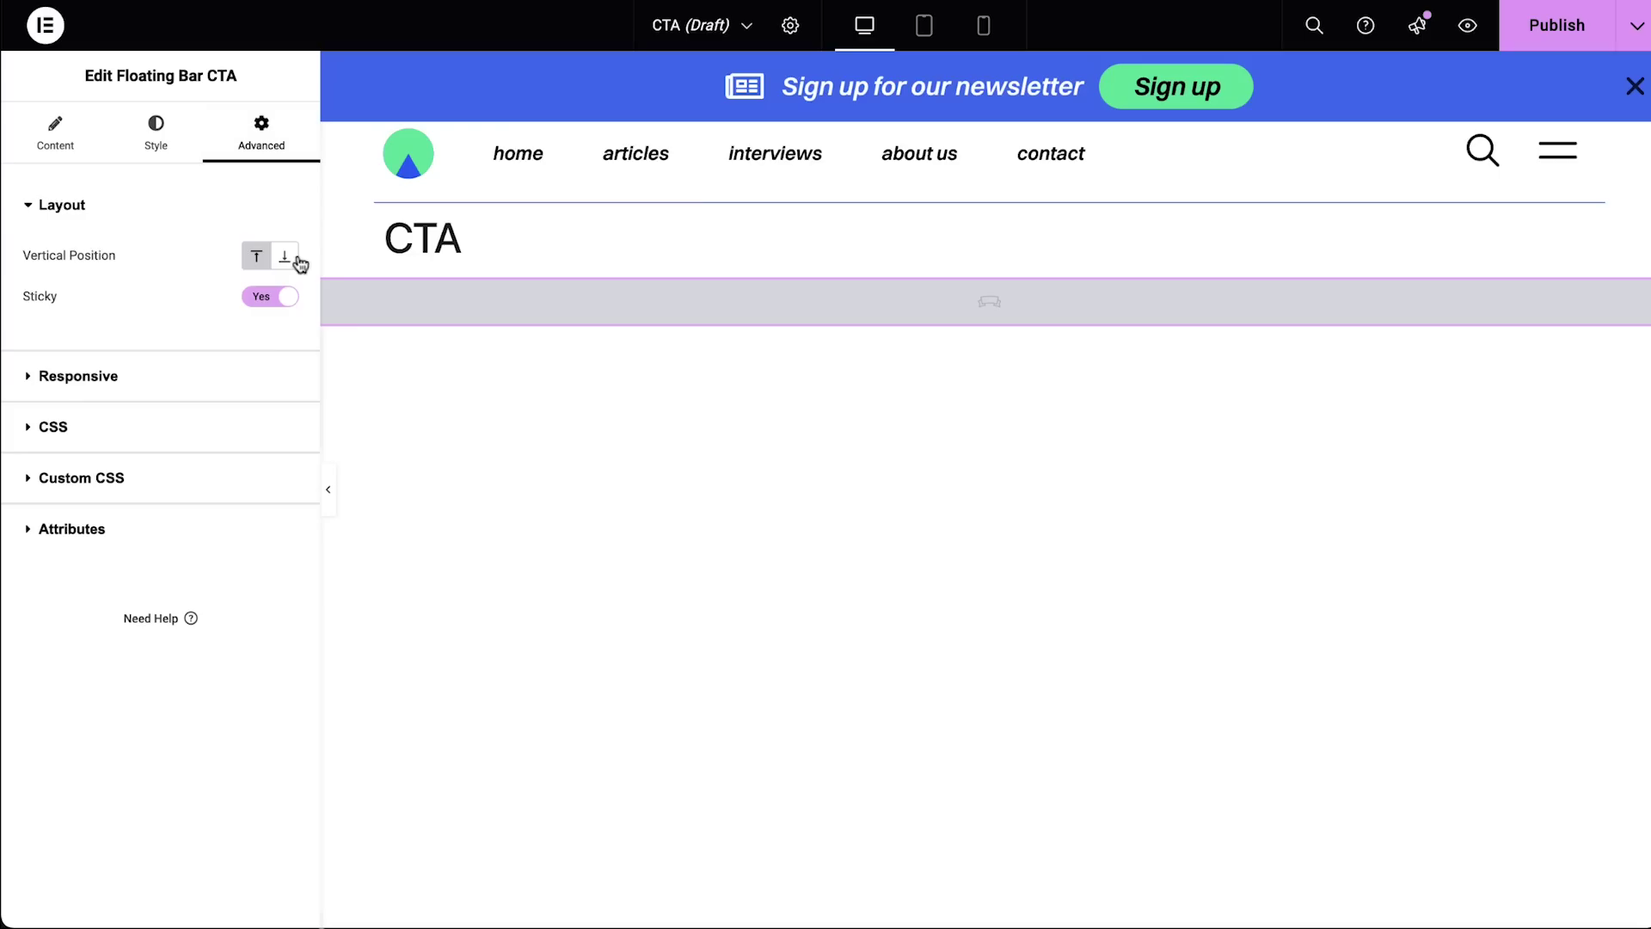
left_click(286, 258)
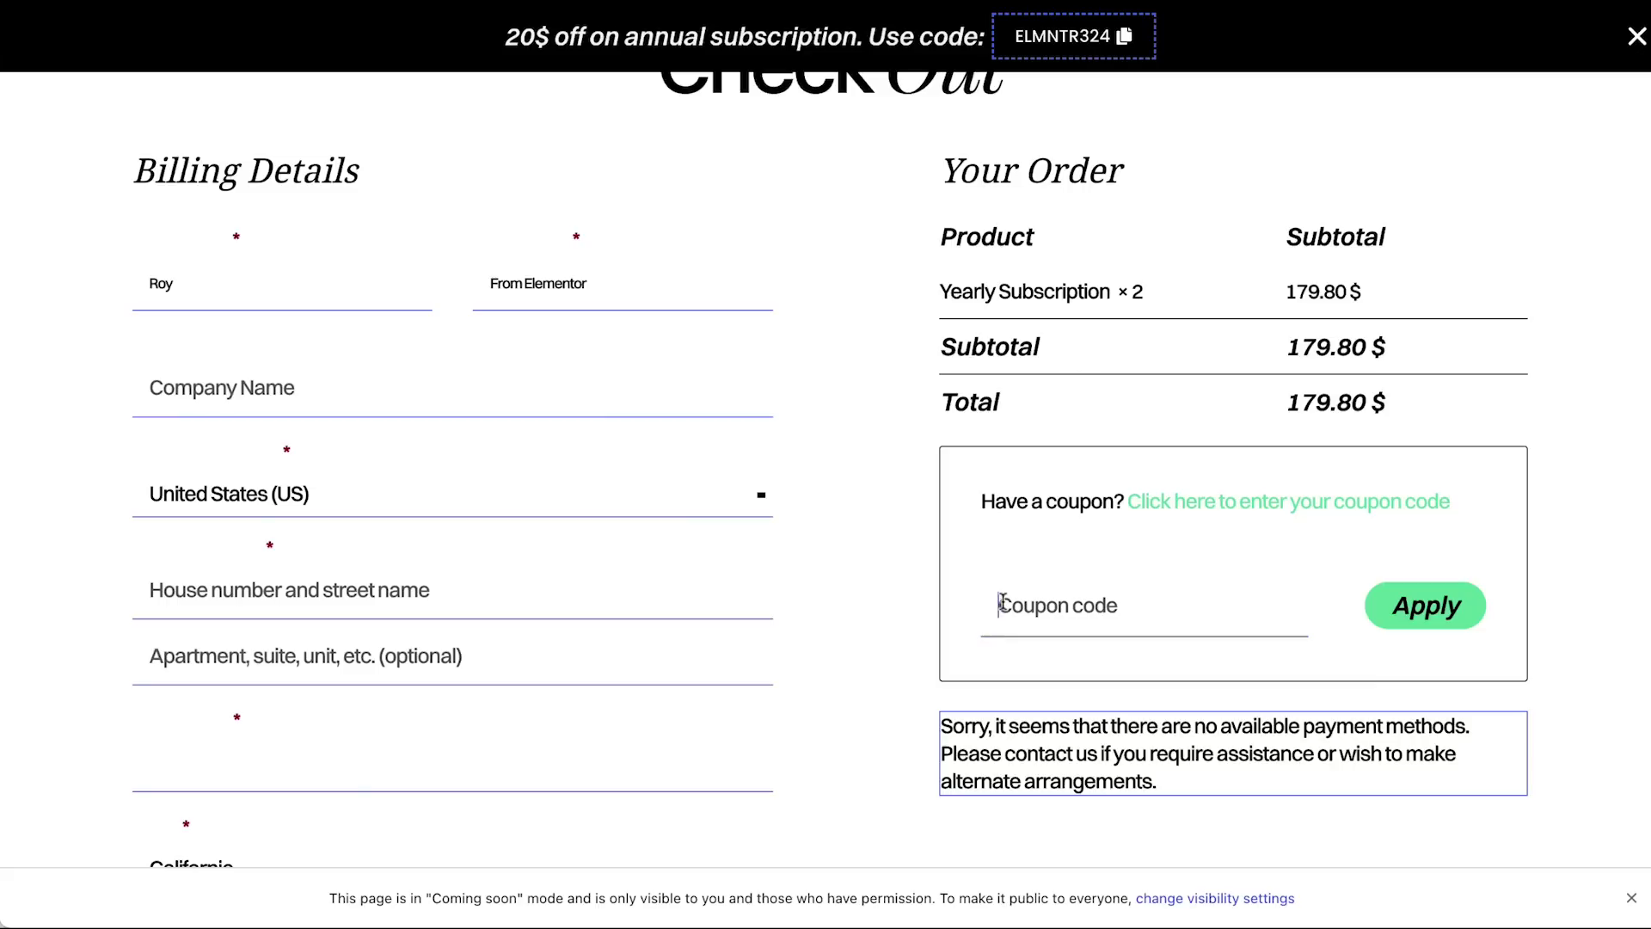
Apply the coupon code, then raise the Culture headline's weight to 480 and widen it
left_click(1447, 612)
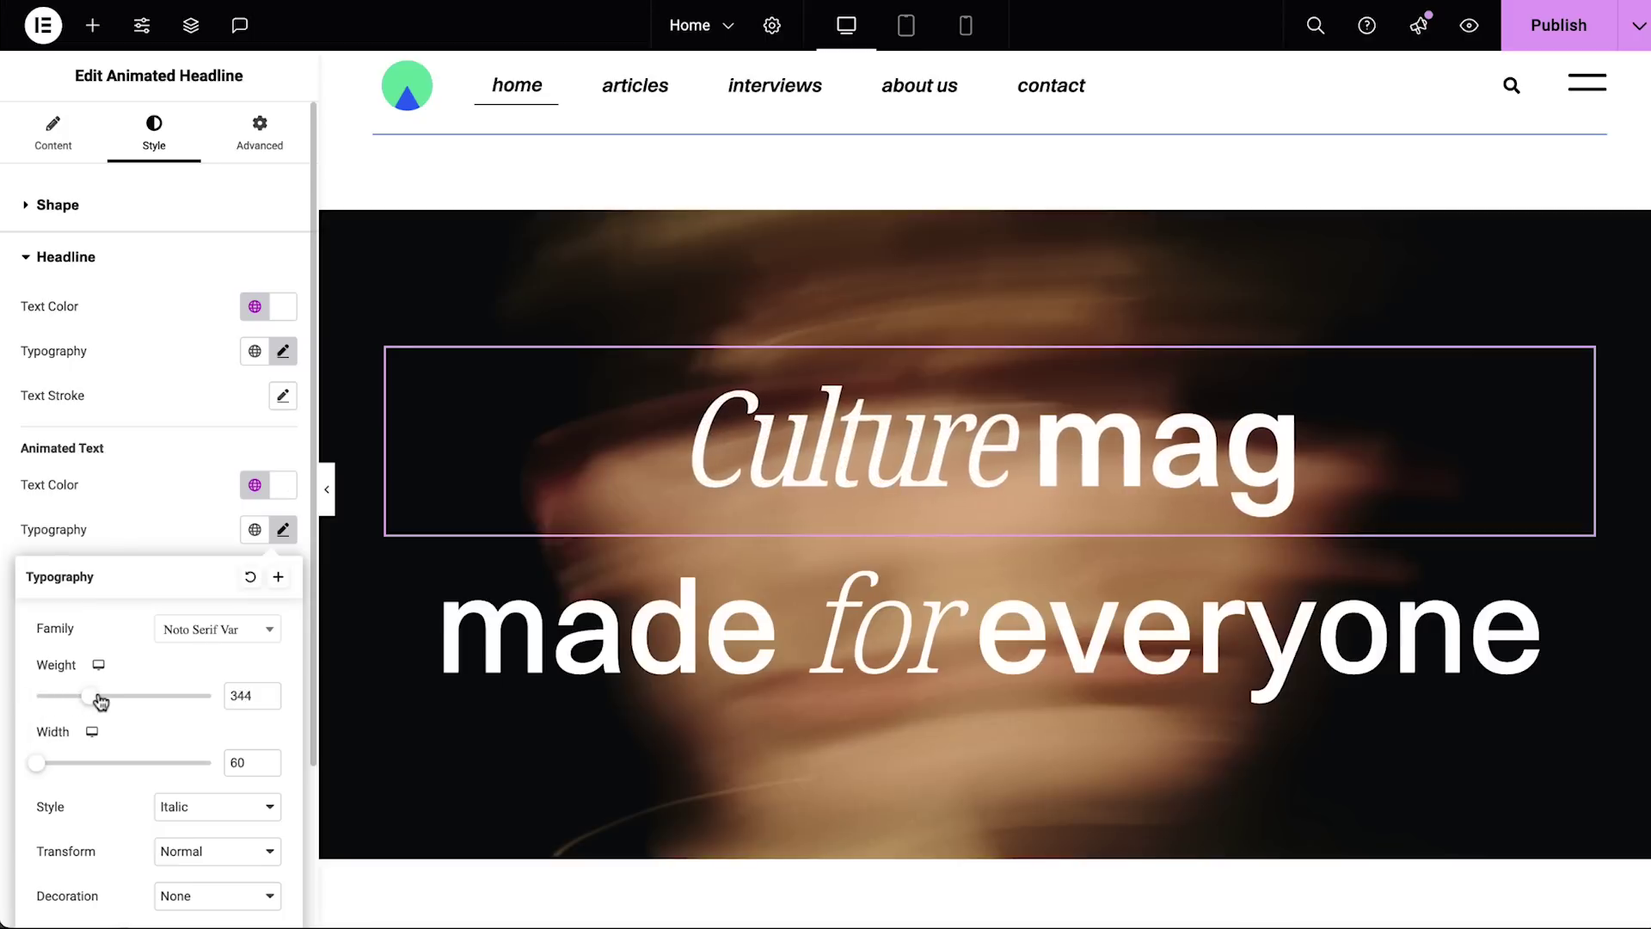
left_click_drag(100, 698, 129, 701)
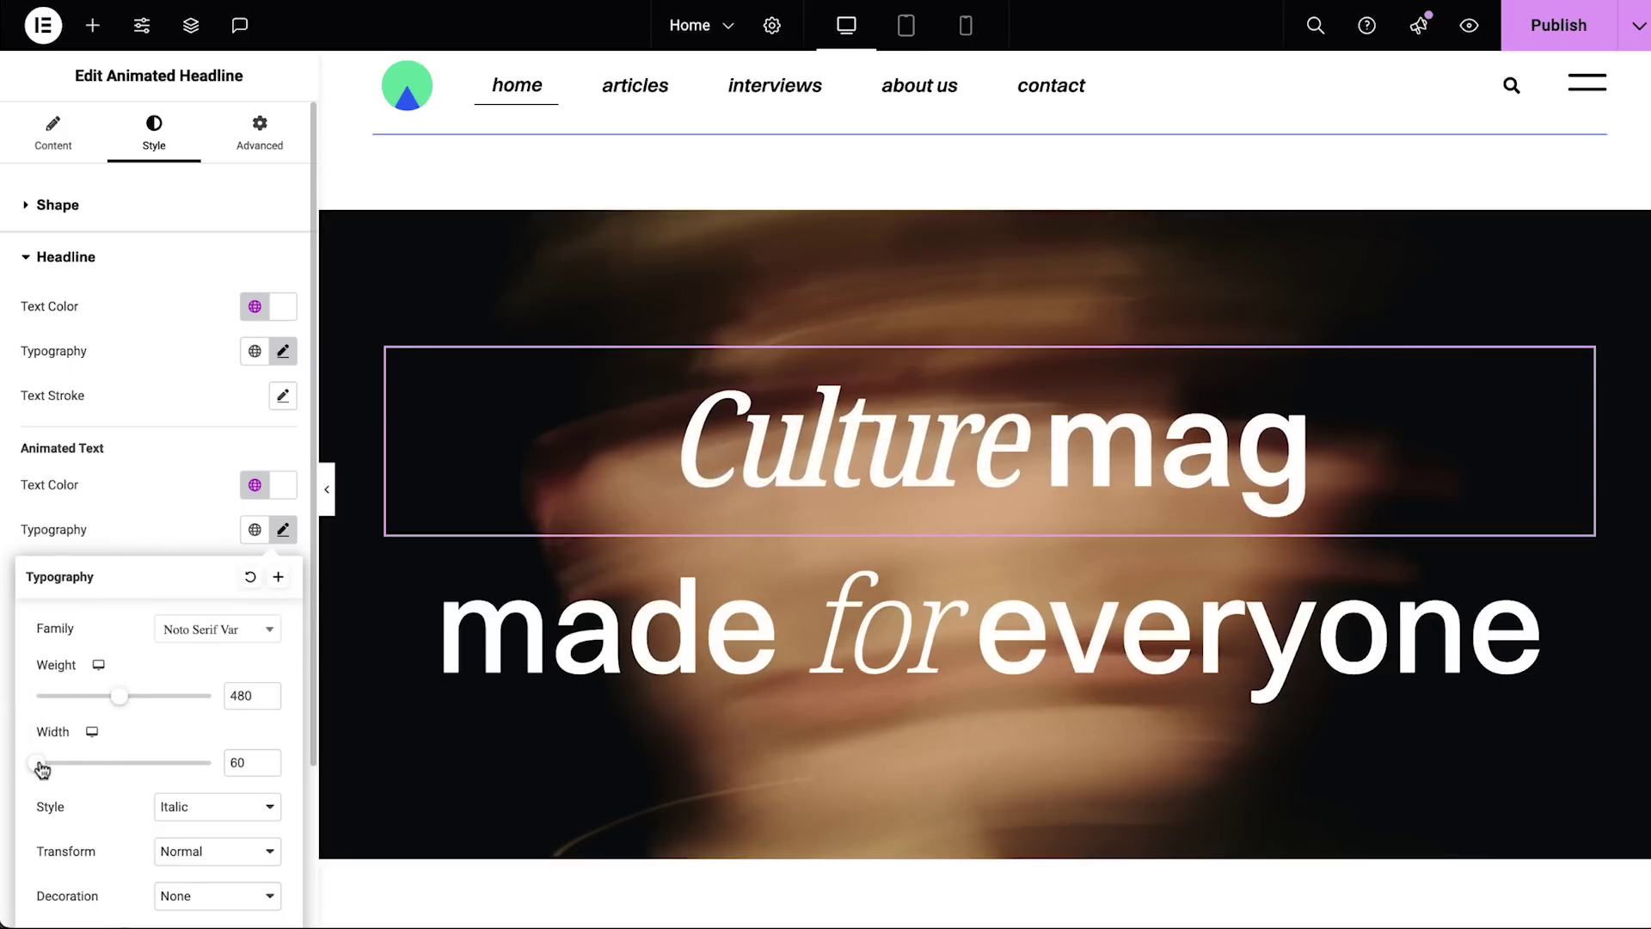
left_click_drag(41, 768, 138, 766)
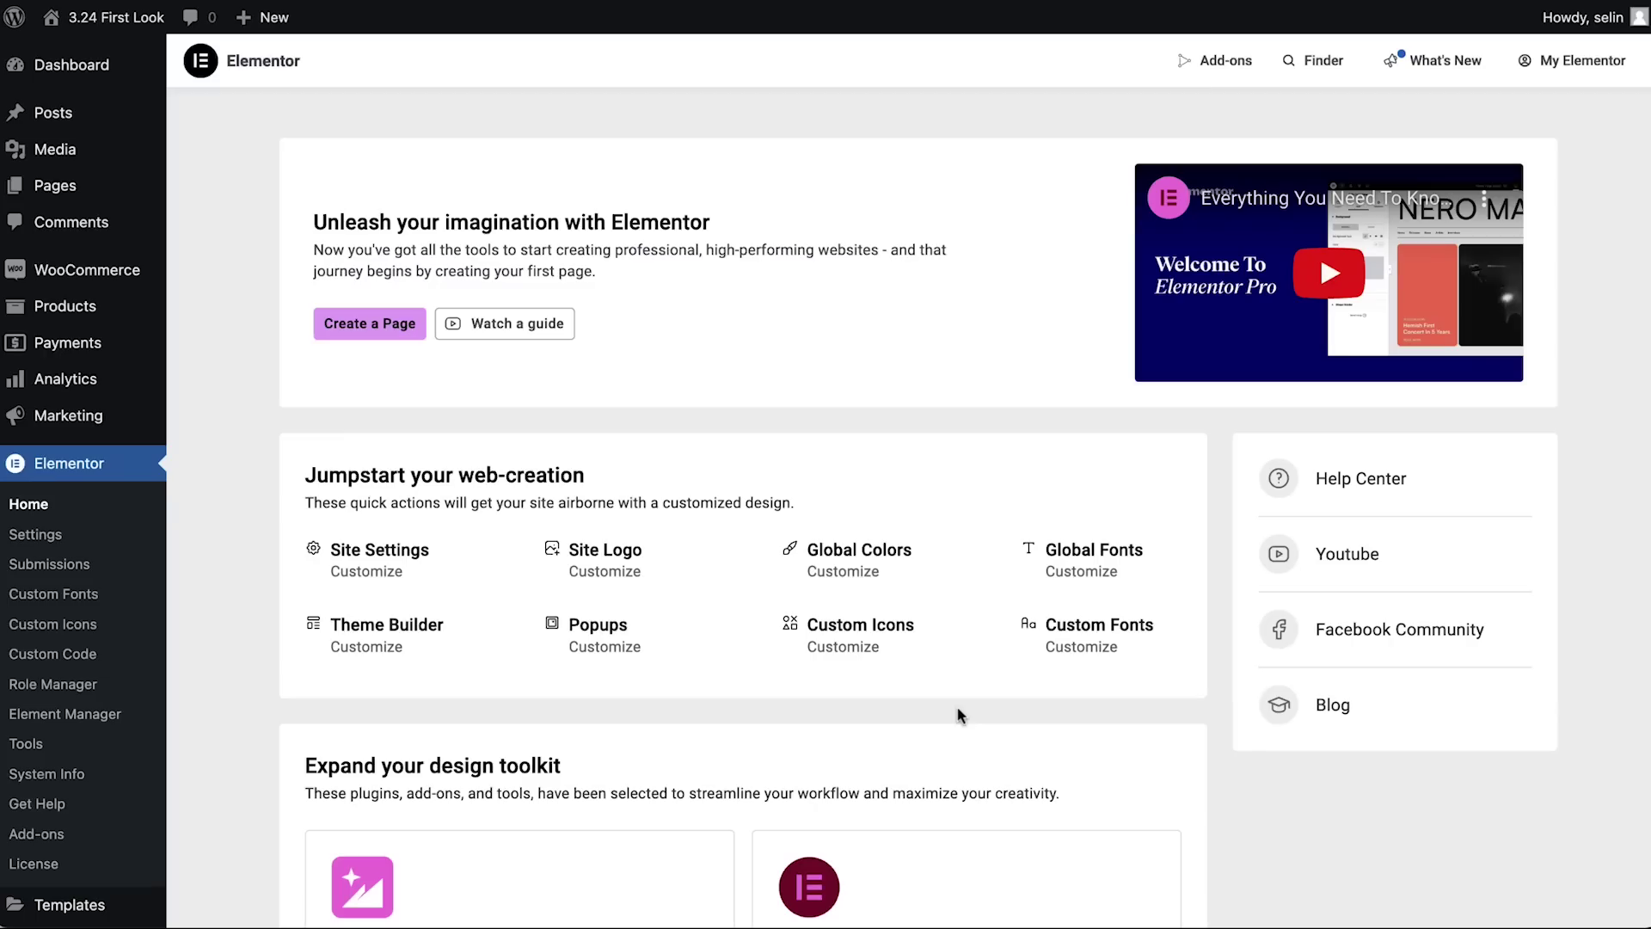
Add custom variable font Noto Serif Var using the uploaded NotoSerif-VariableFont_wdthwght.ttf file
left_click(1067, 657)
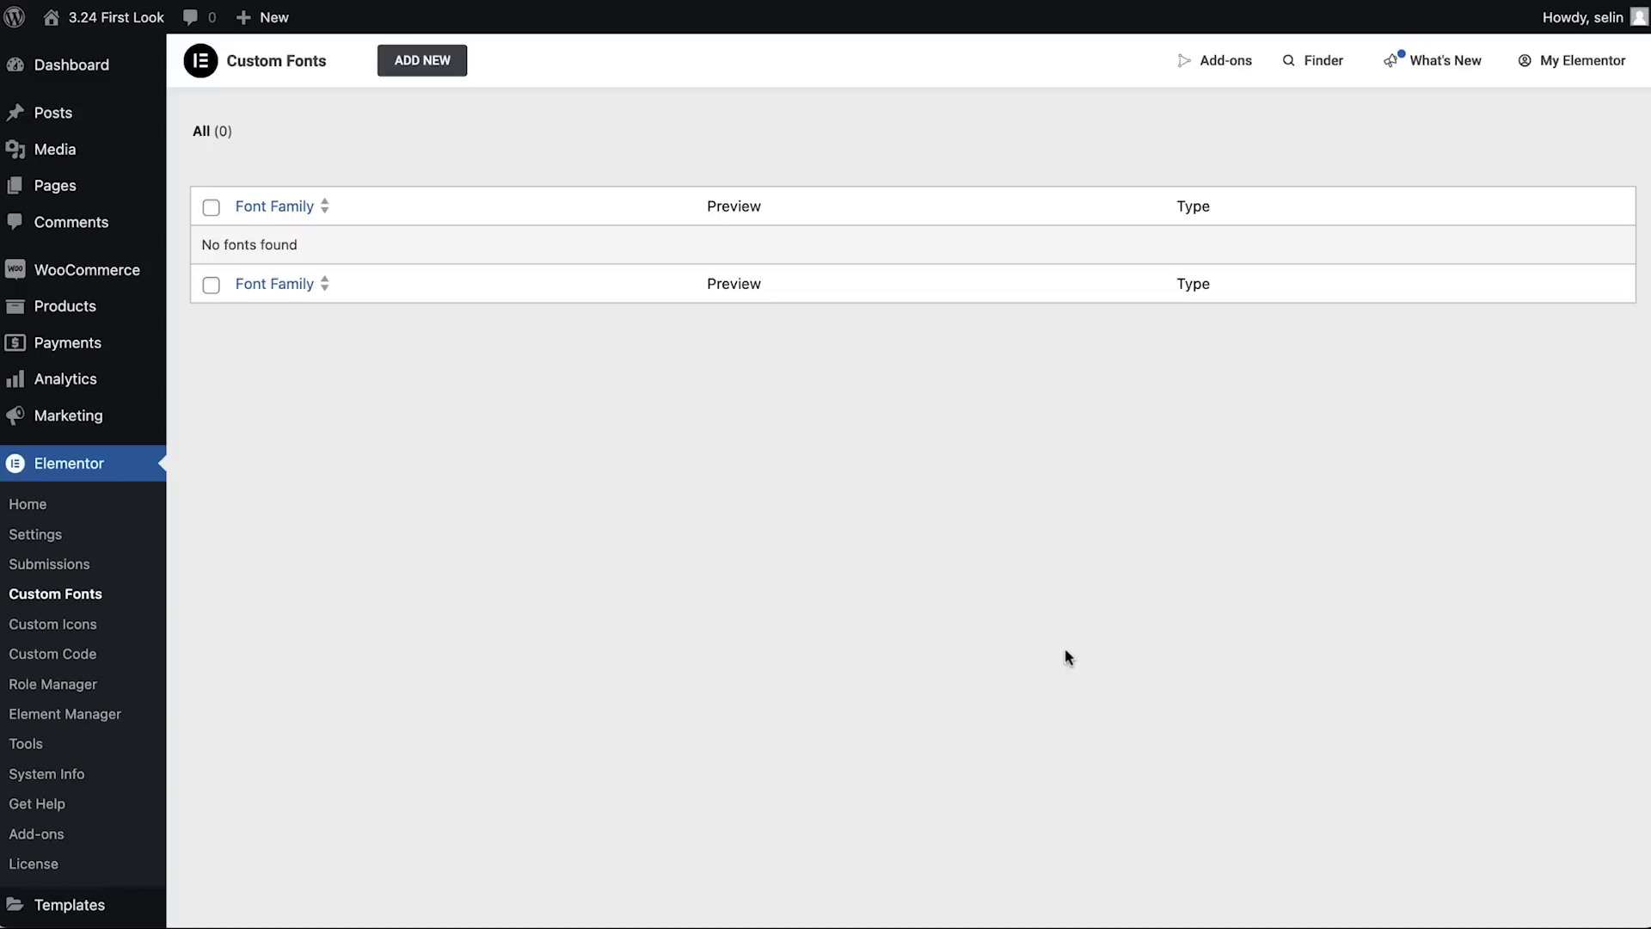
left_click(422, 60)
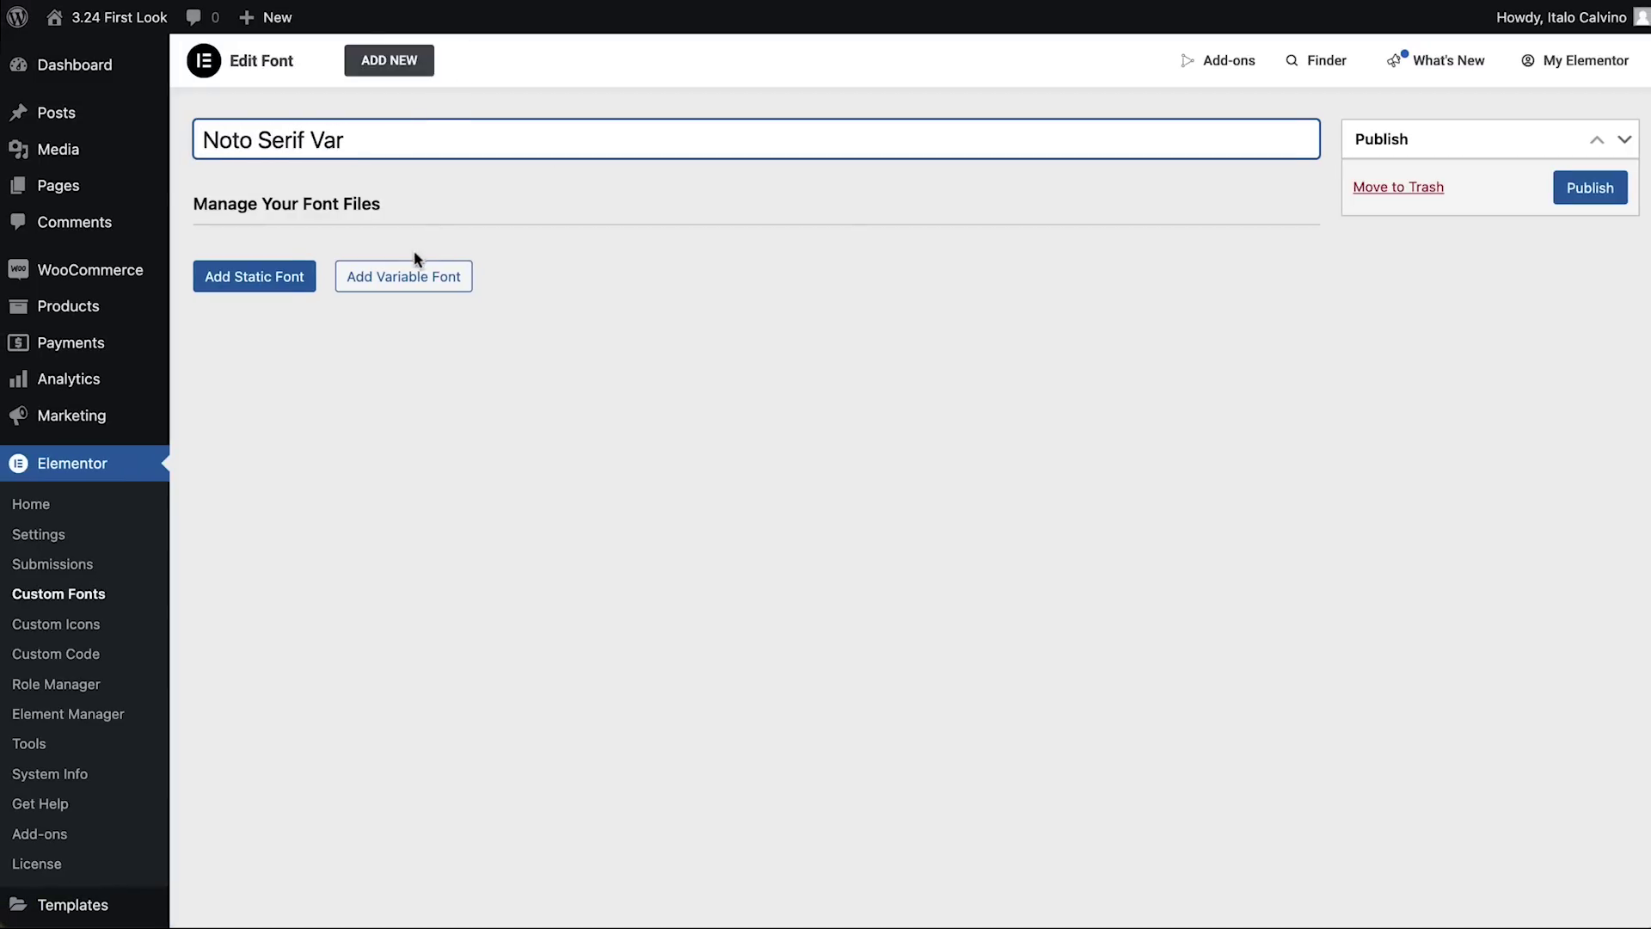
left_click(409, 274)
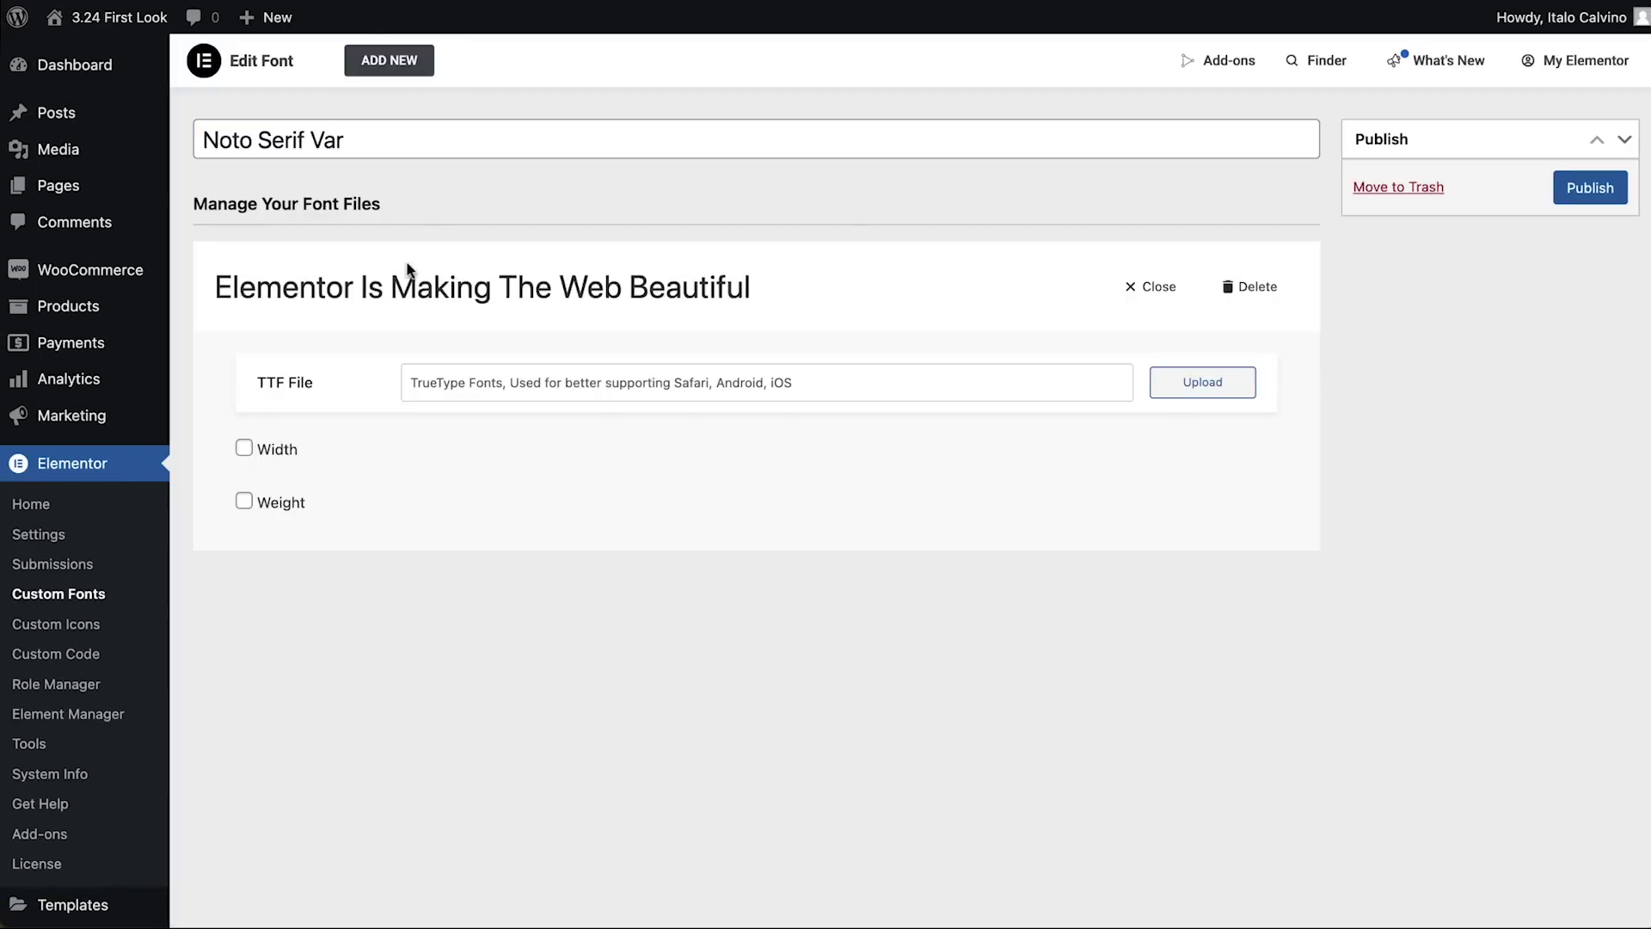
left_click(1233, 396)
left_click_drag(981, 900, 704, 700)
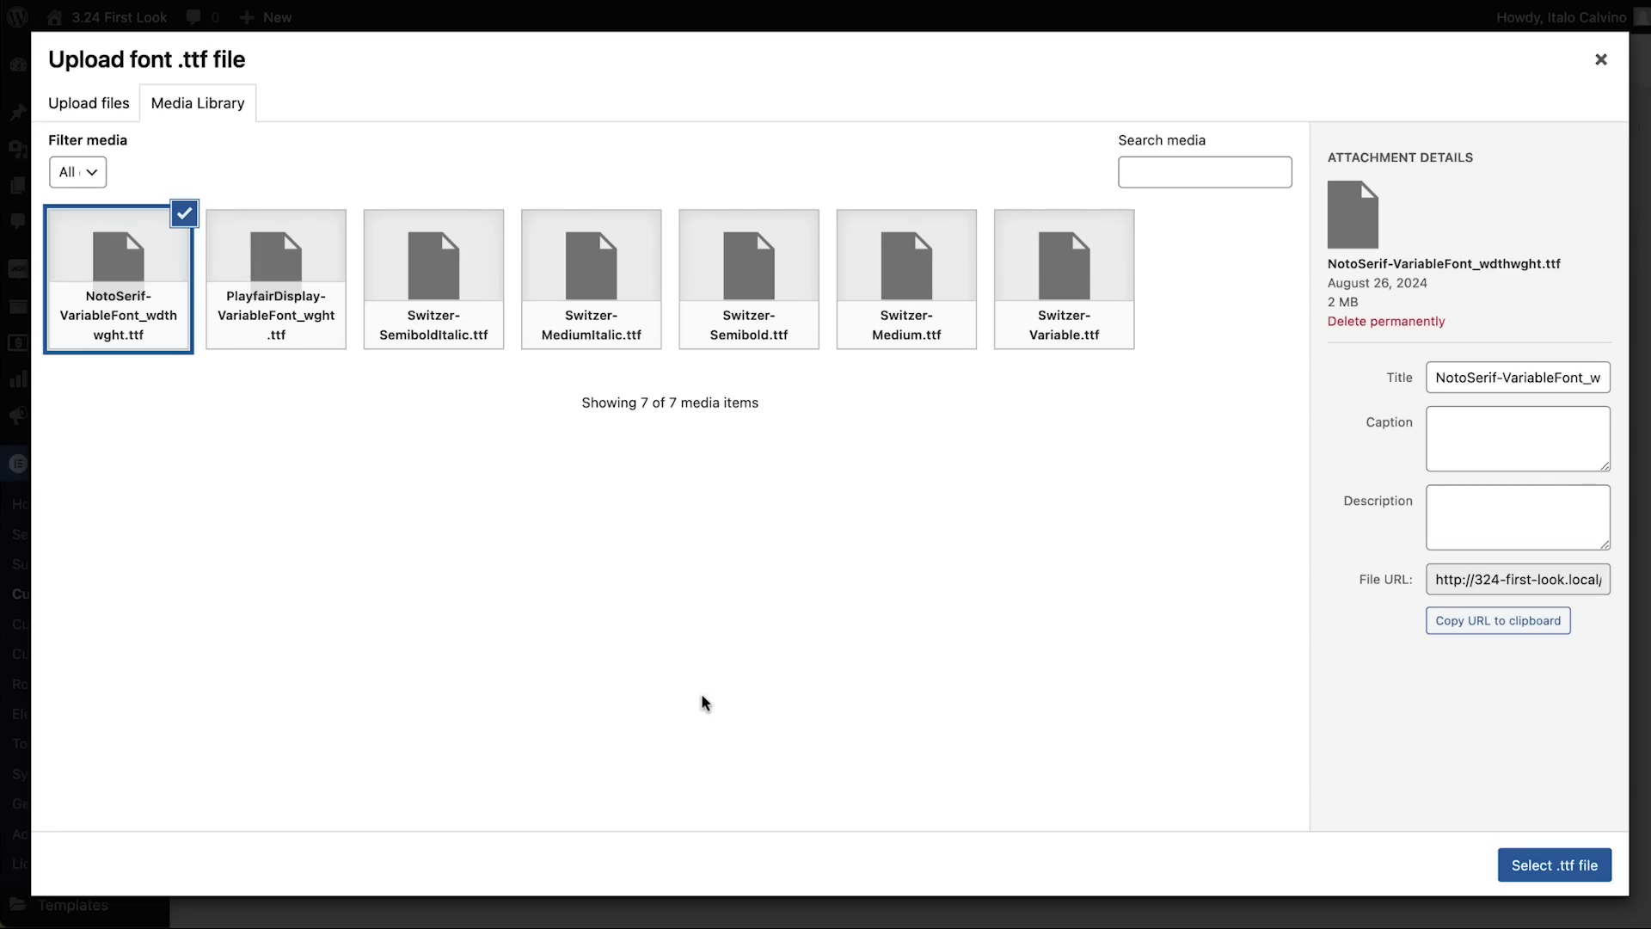
left_click(1536, 862)
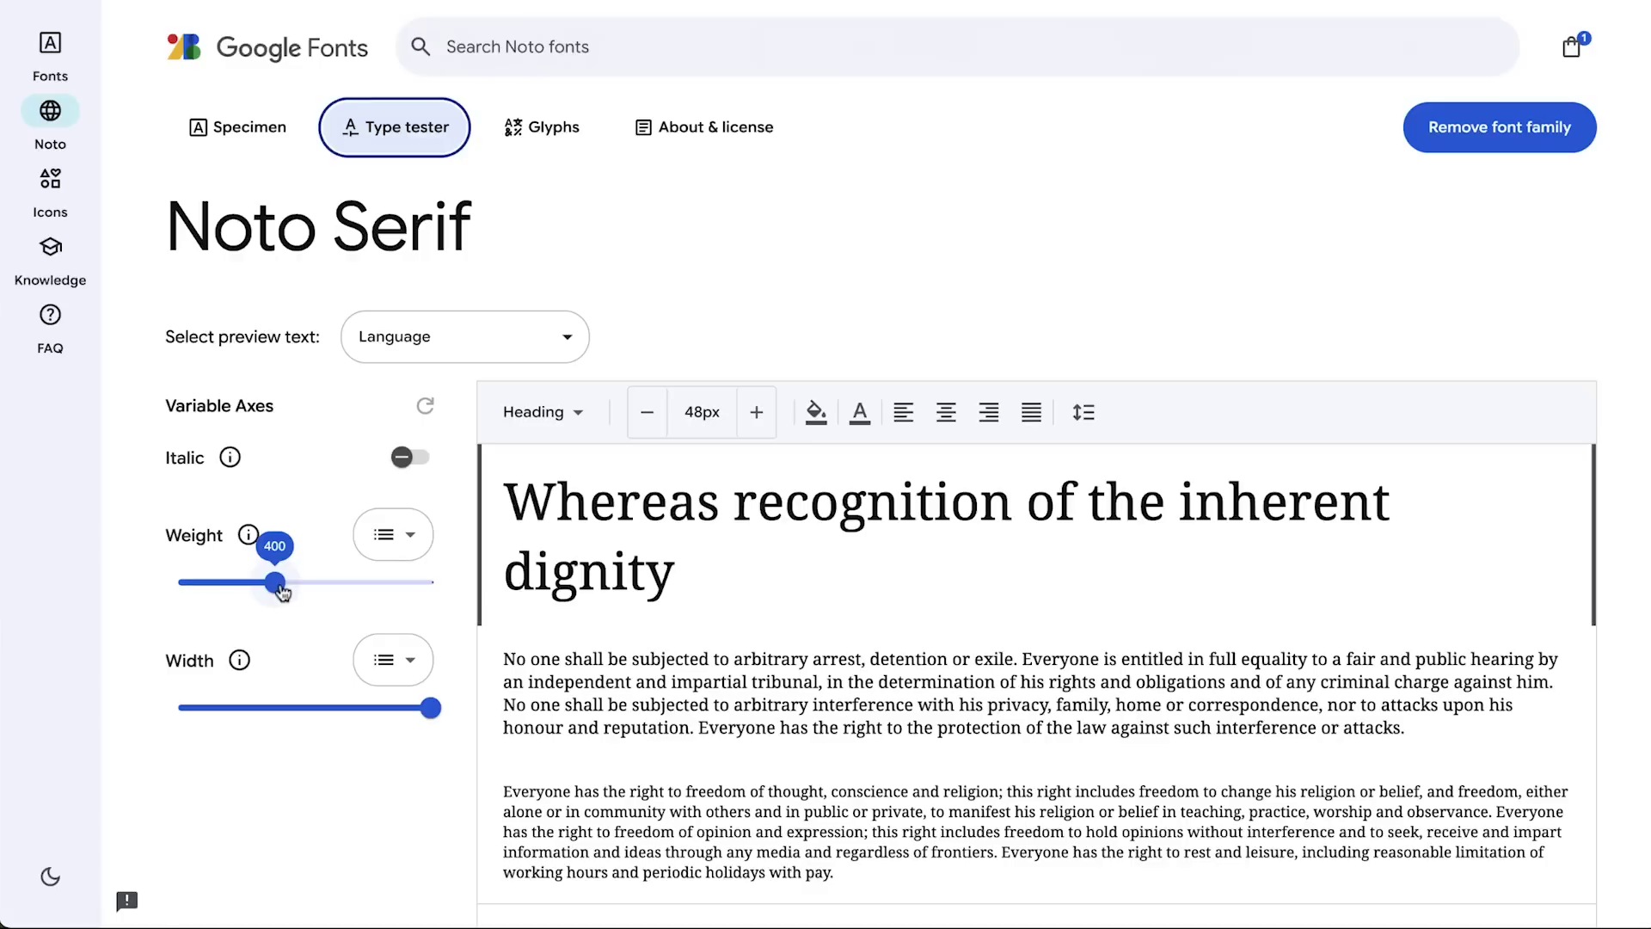
Preview Noto Serif at its lightest weight and narrow its width to 62.5
left_click_drag(276, 583, 463, 599)
left_click_drag(433, 718, 155, 711)
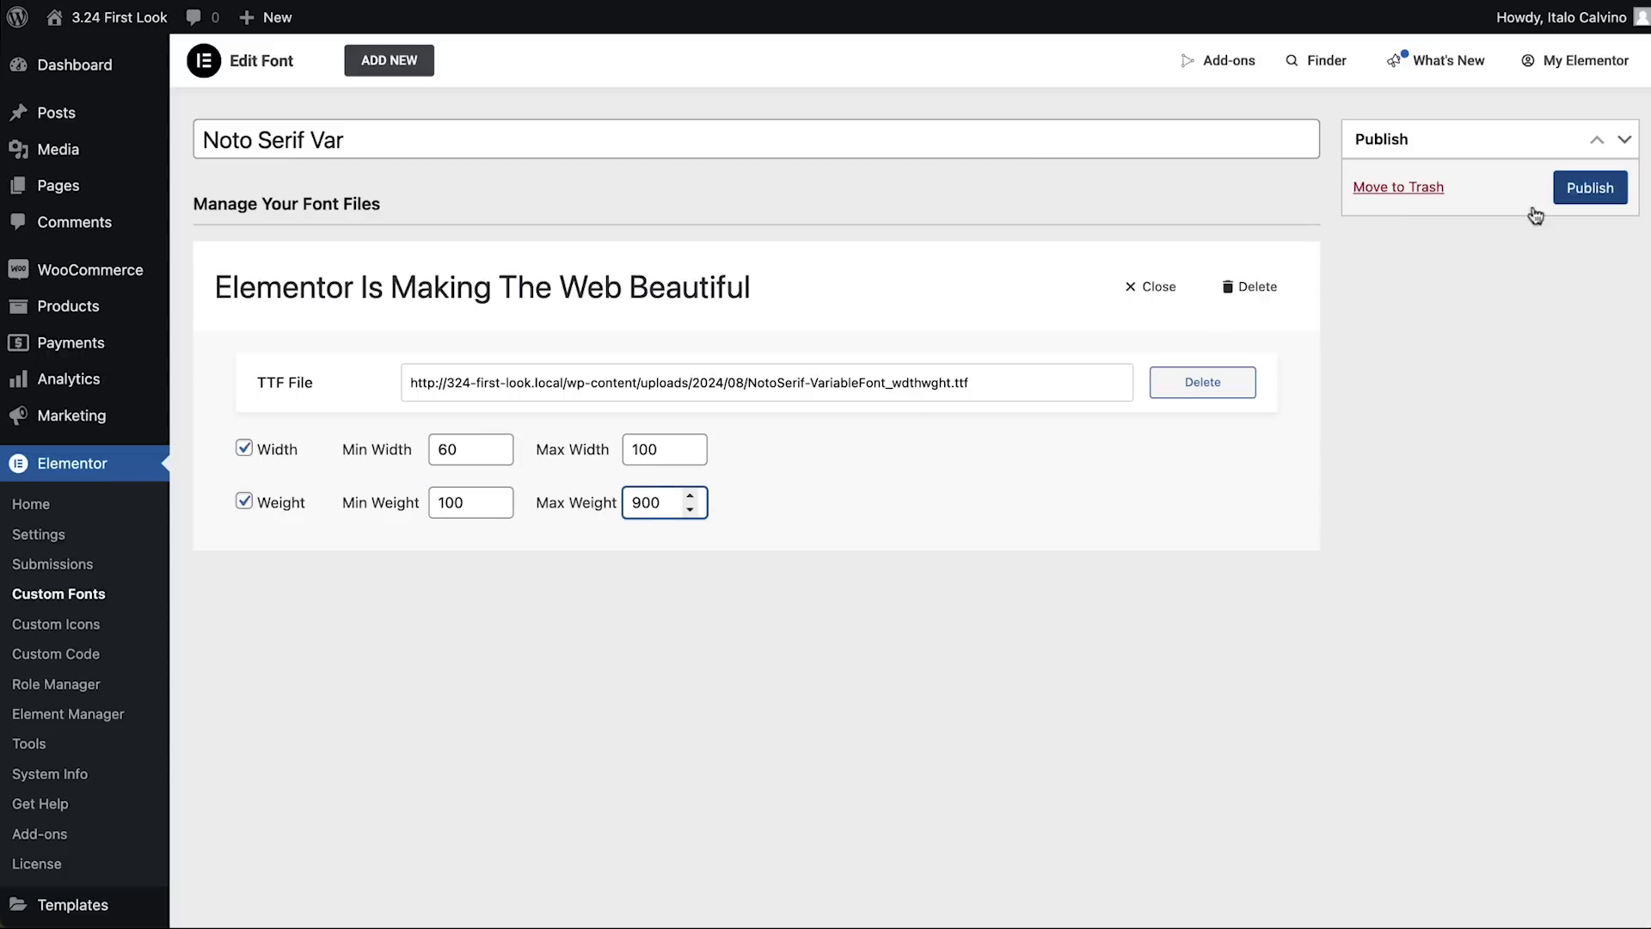
Publish the Noto Serif Var custom font and select the Culture mag headline
left_click(1587, 190)
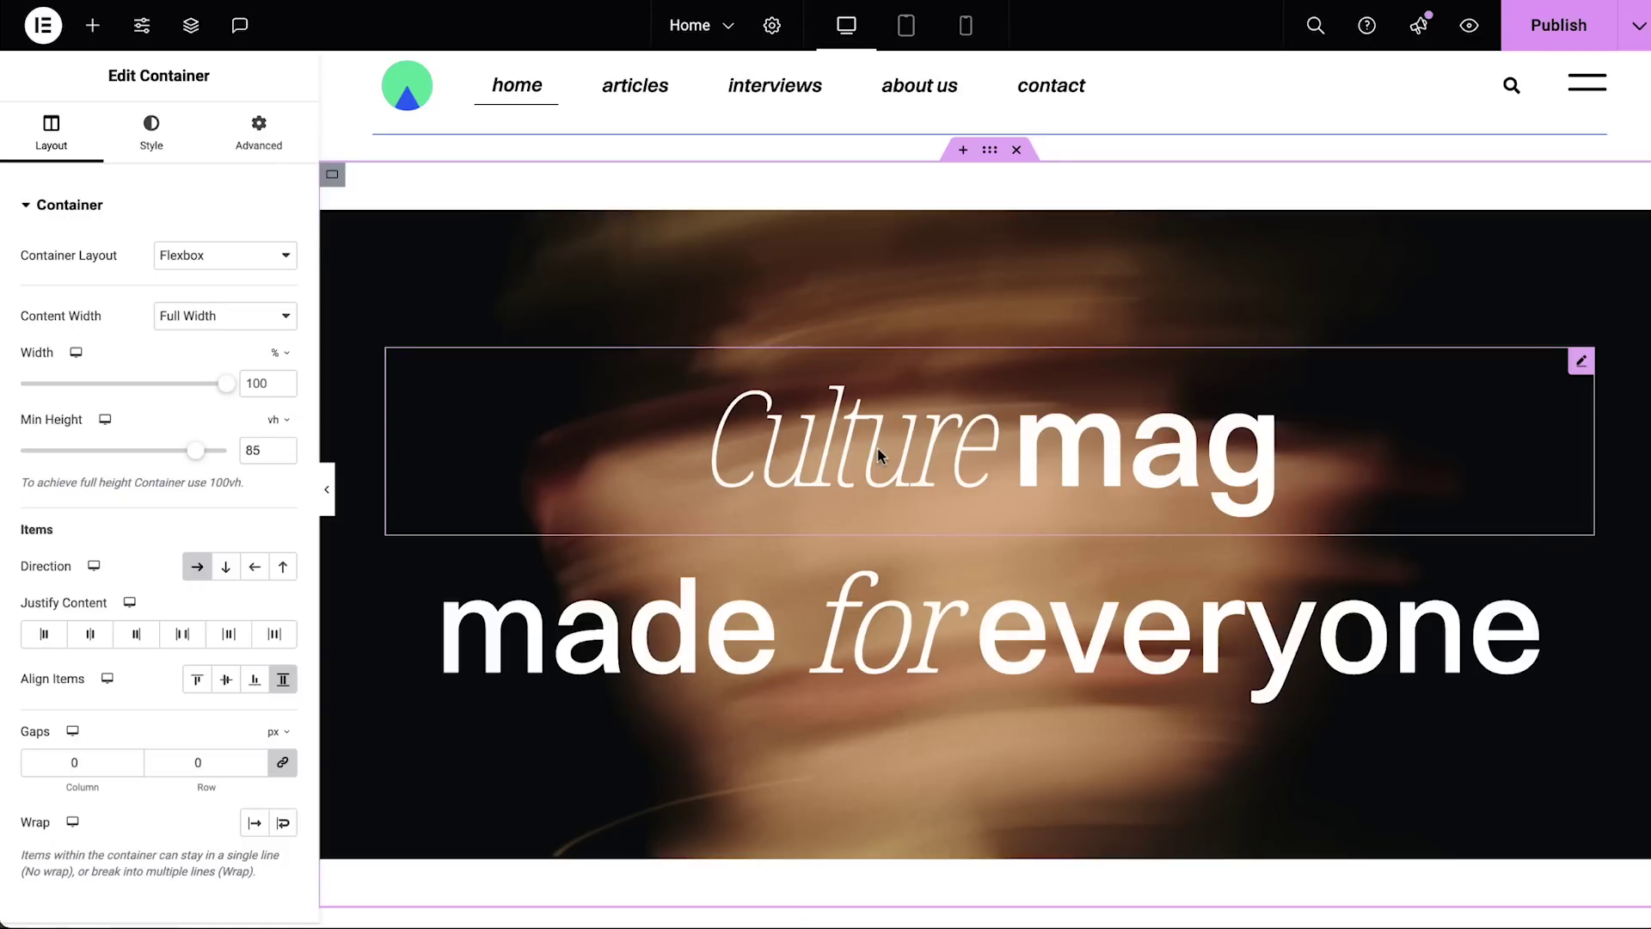
left_click(881, 456)
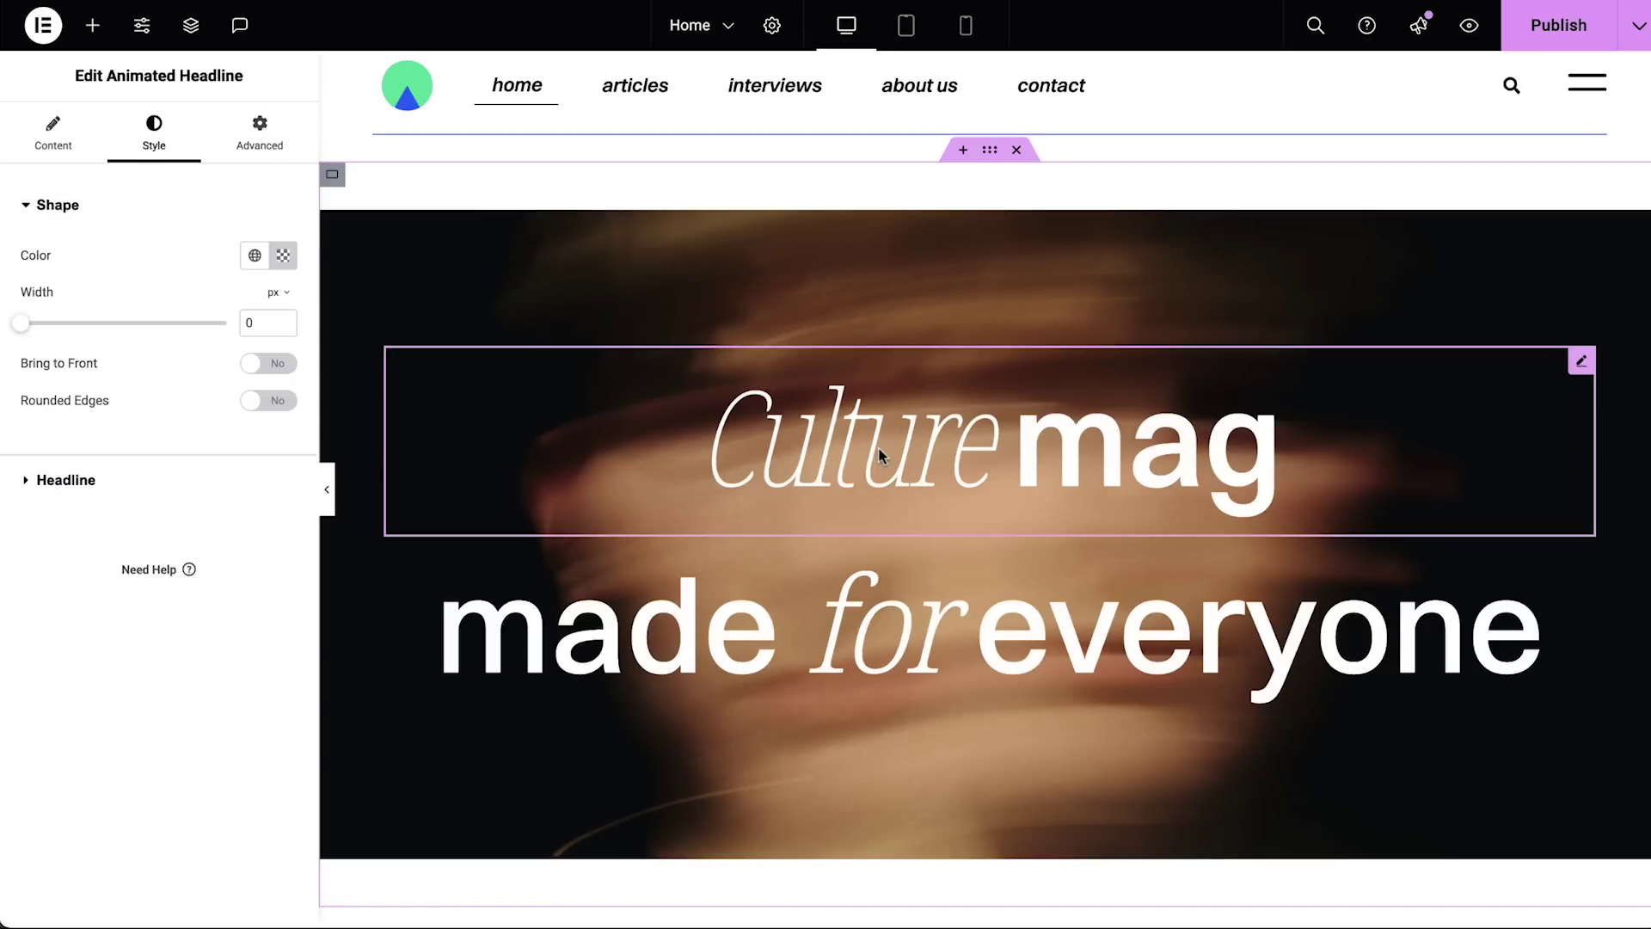
left_click(222, 482)
Set the Culture animated text to Noto Serif Var at weight 480 and width 96
left_click(283, 530)
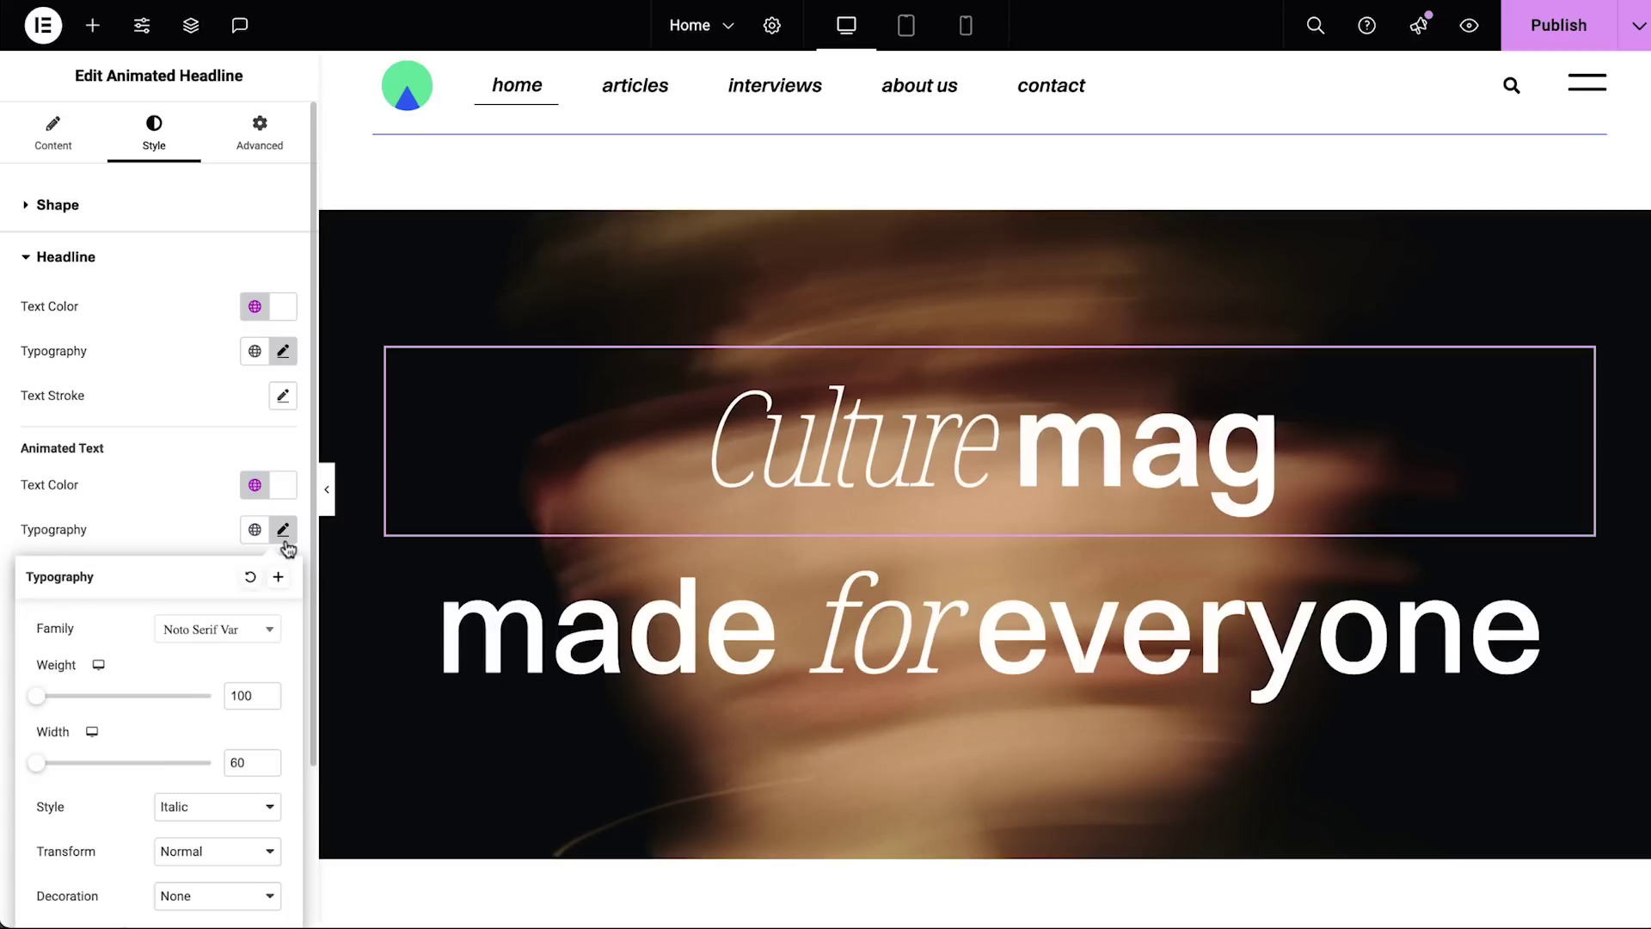
left_click(236, 630)
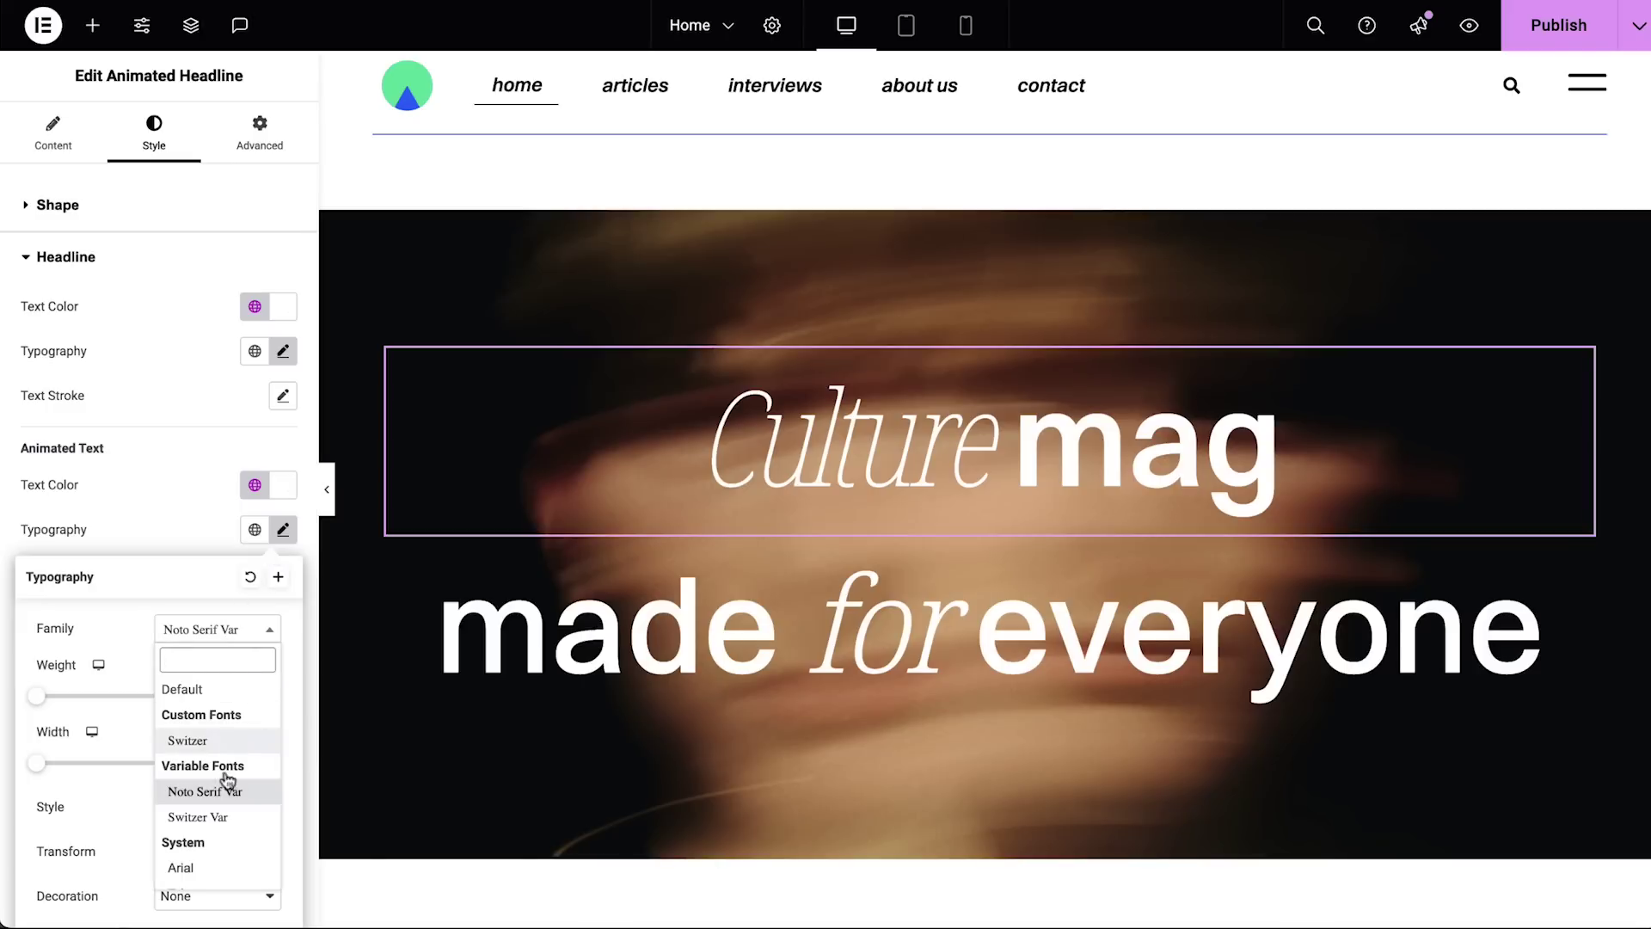
left_click(241, 796)
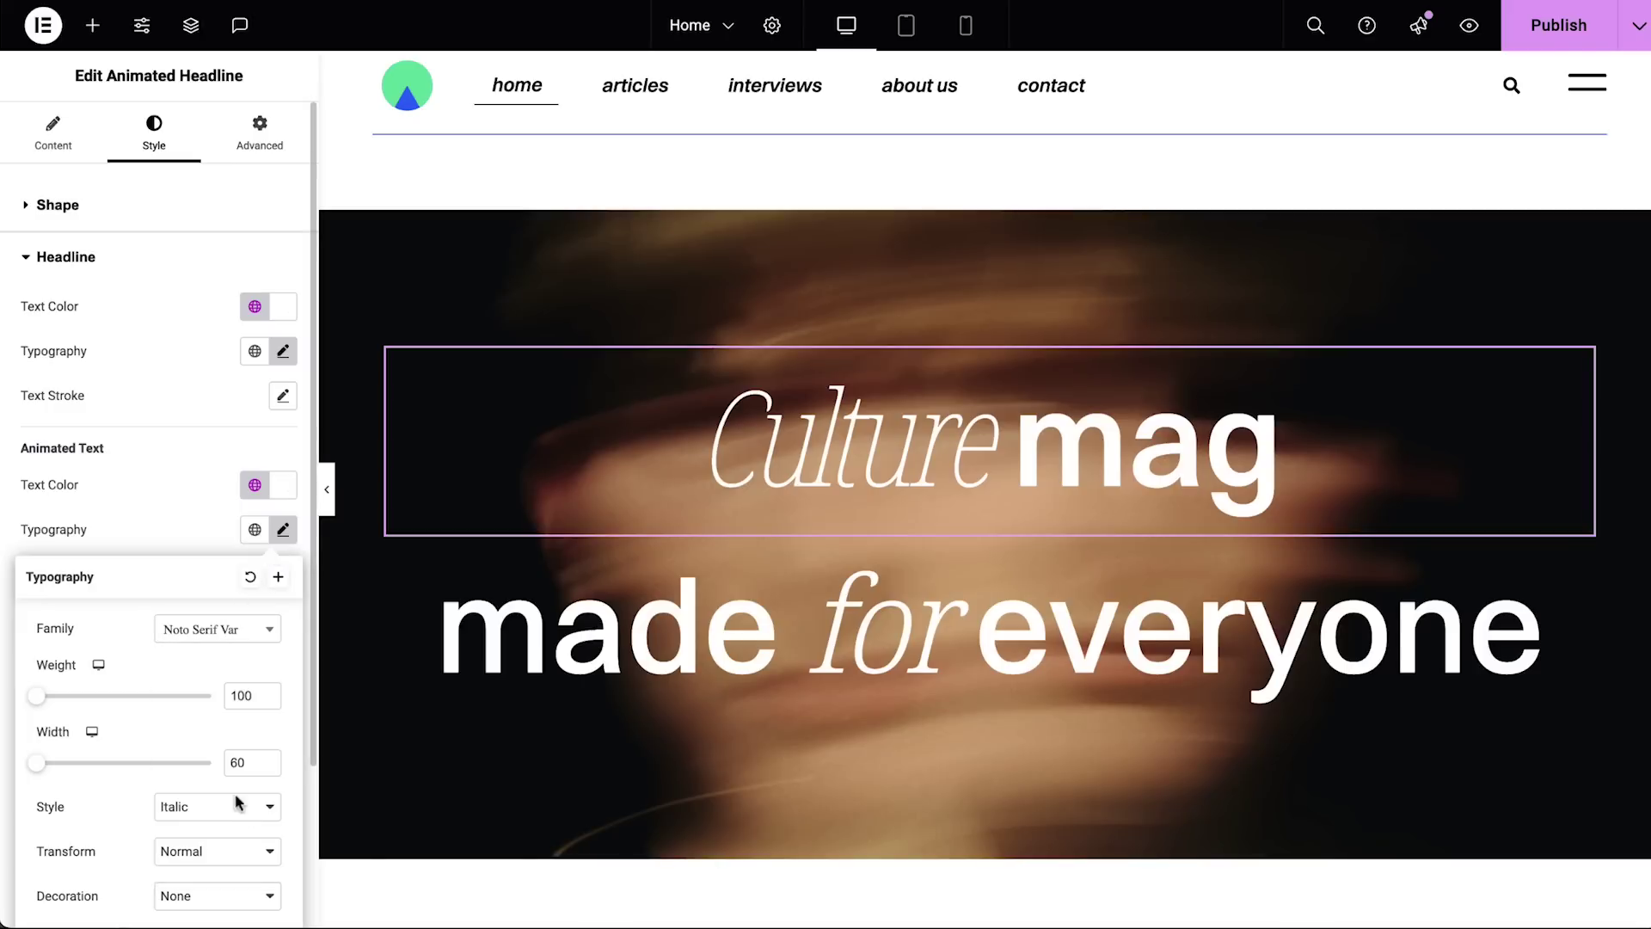
left_click_drag(51, 703, 129, 701)
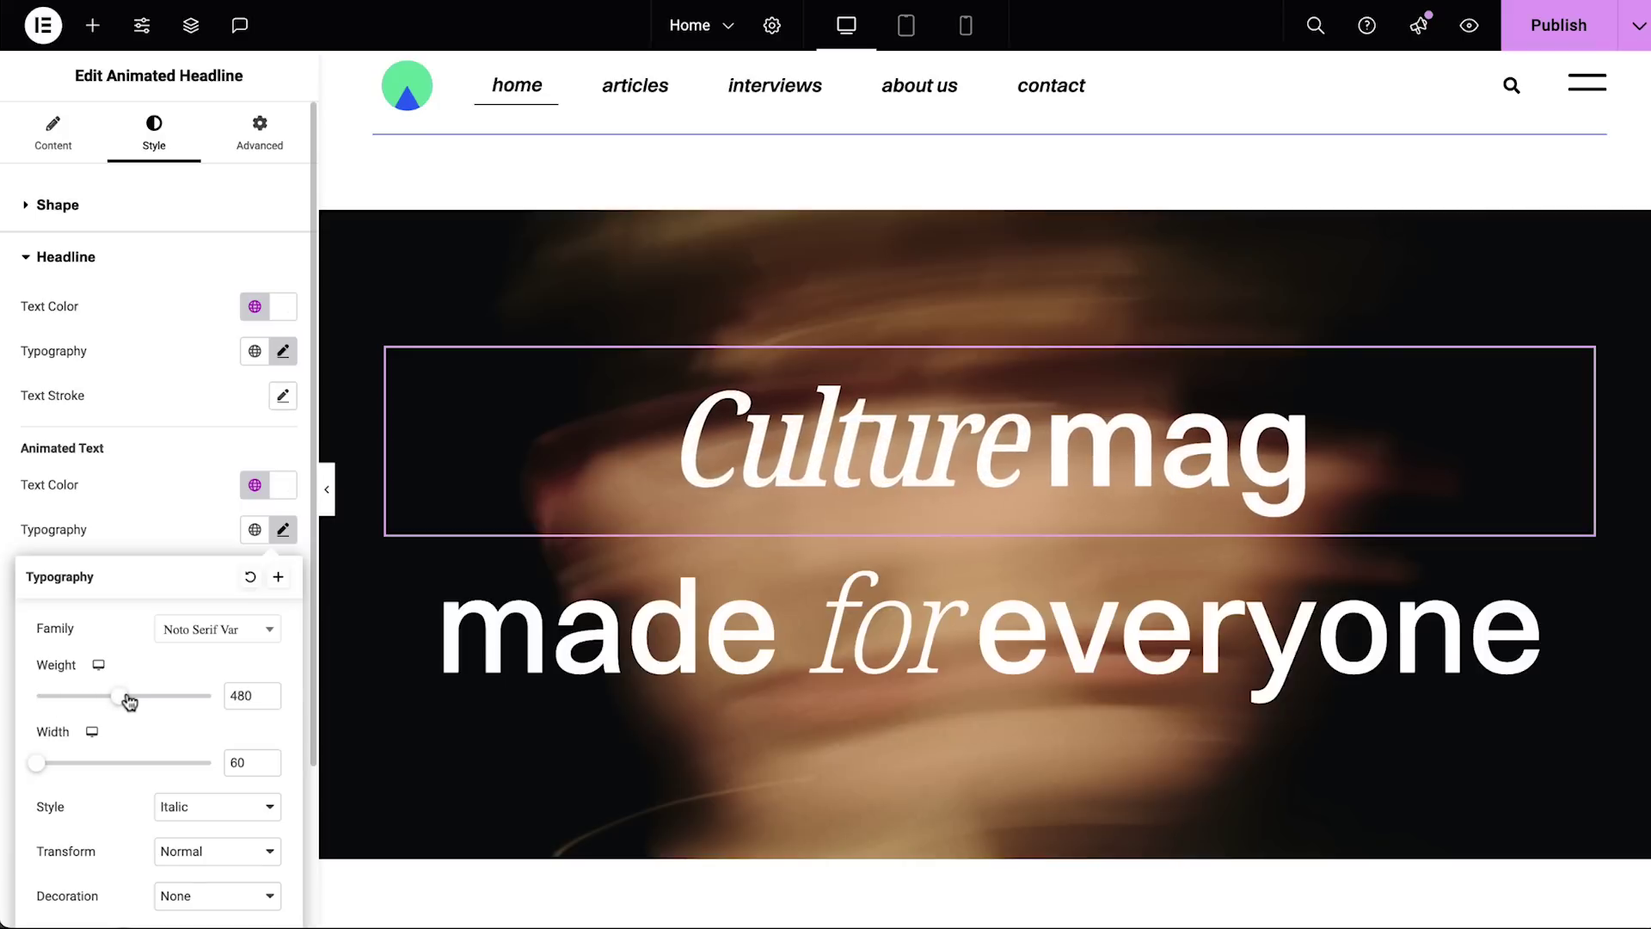
left_click_drag(39, 767, 192, 768)
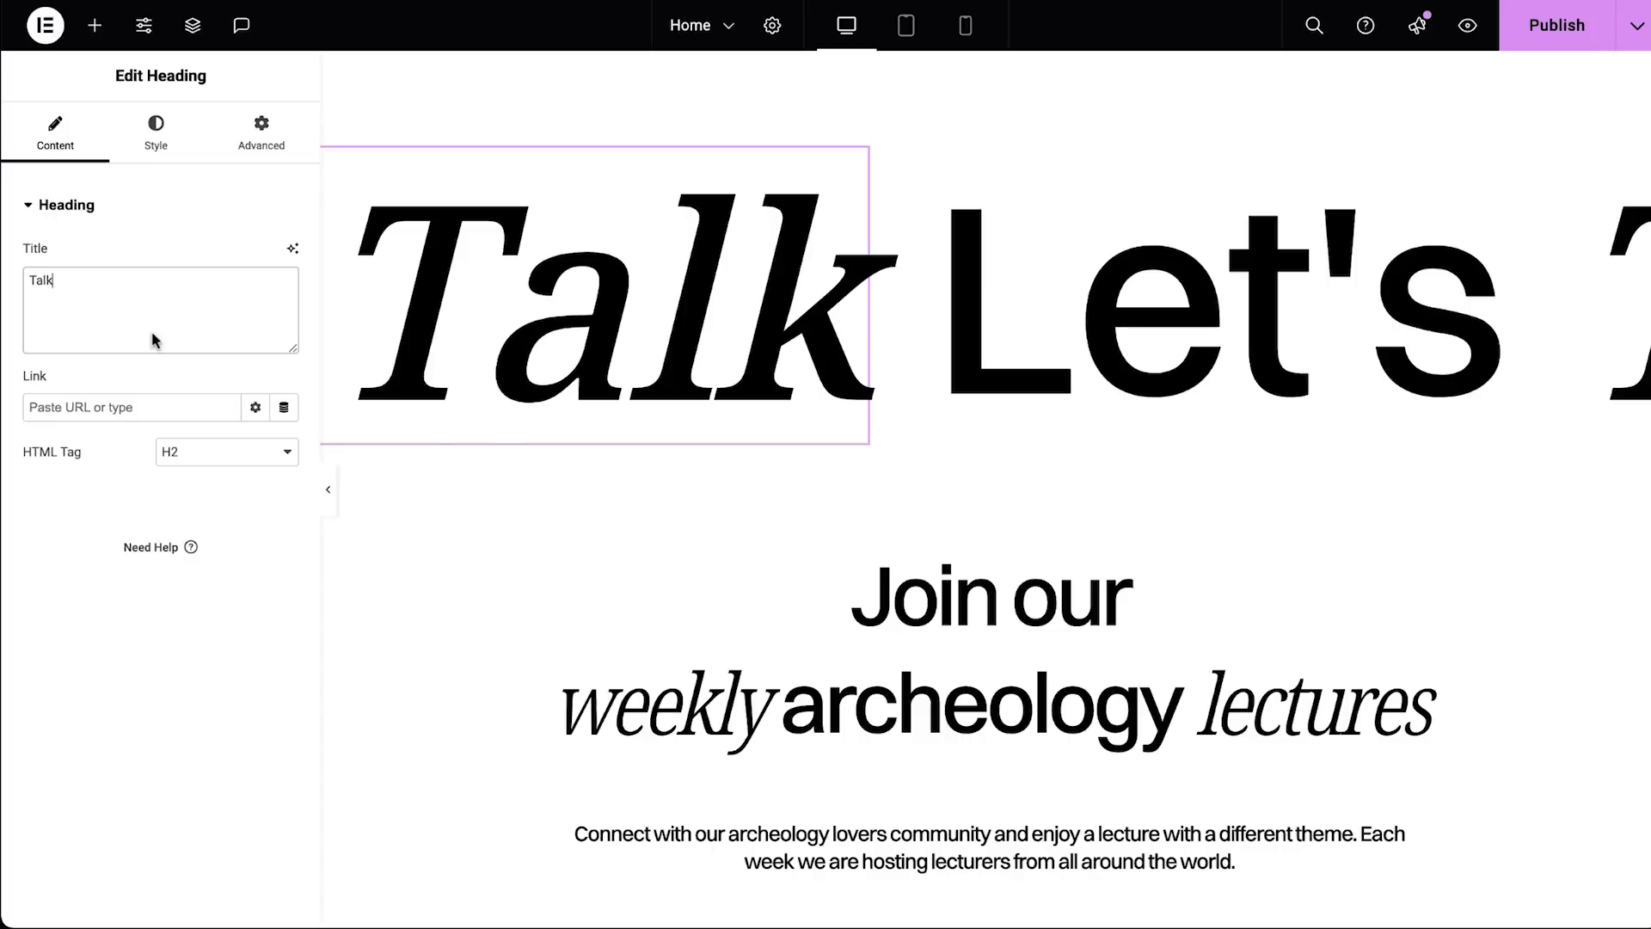
Give the heading CSS class 'serif' and paste the textAnimation keyframes into its custom CSS
left_click(261, 133)
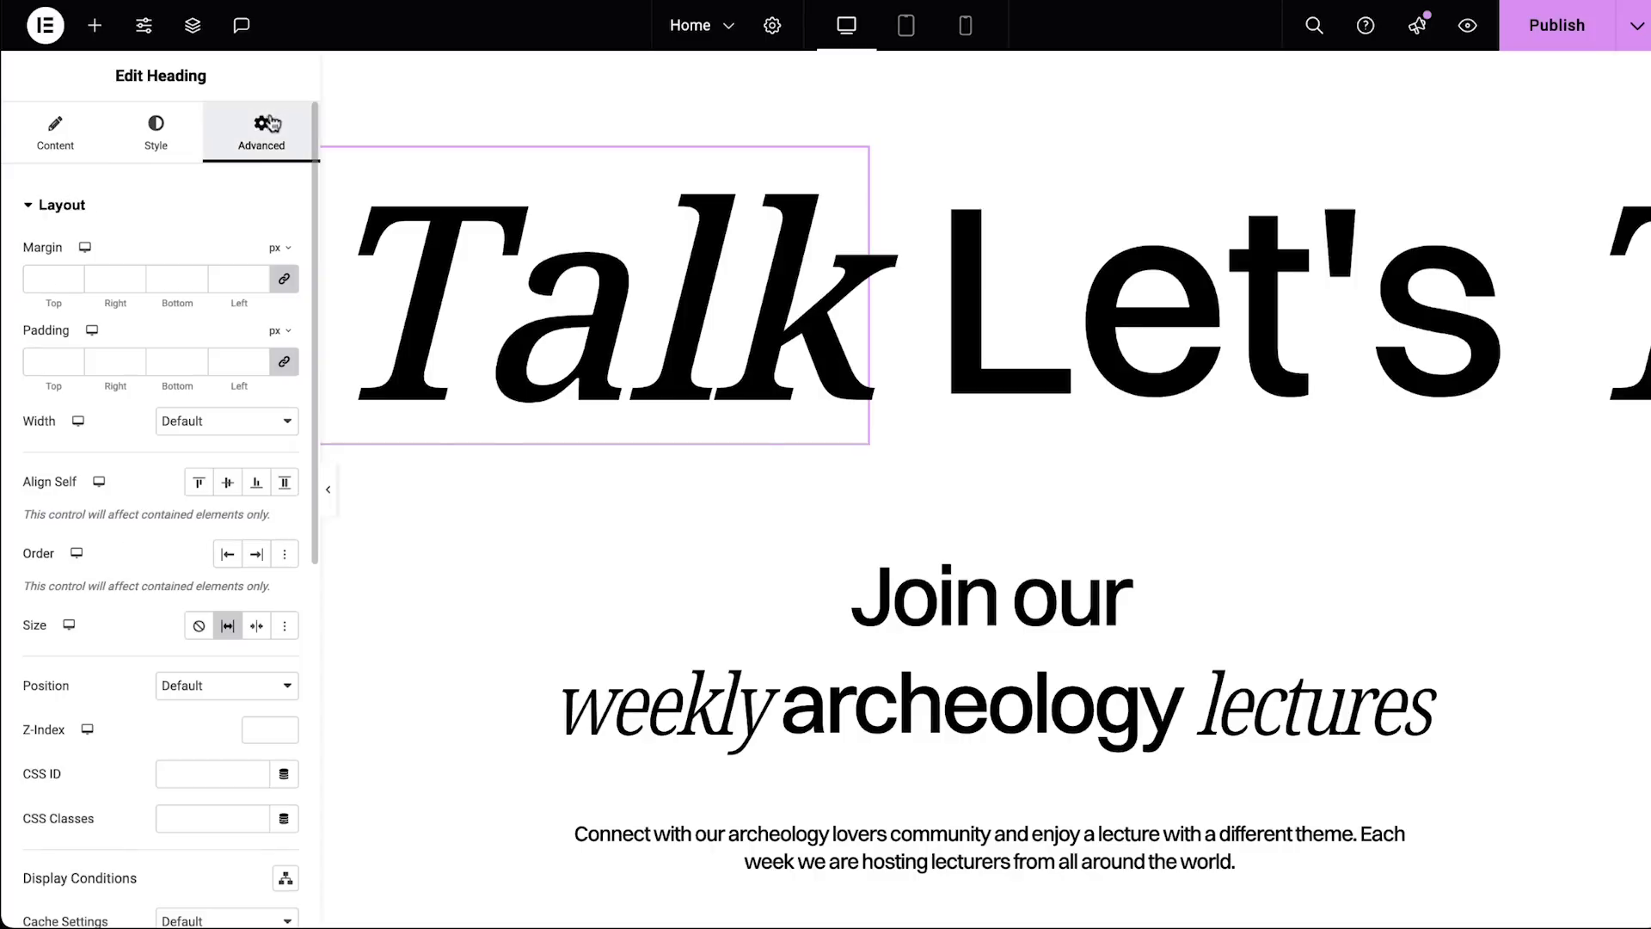
scroll(241, 634, "down", 5)
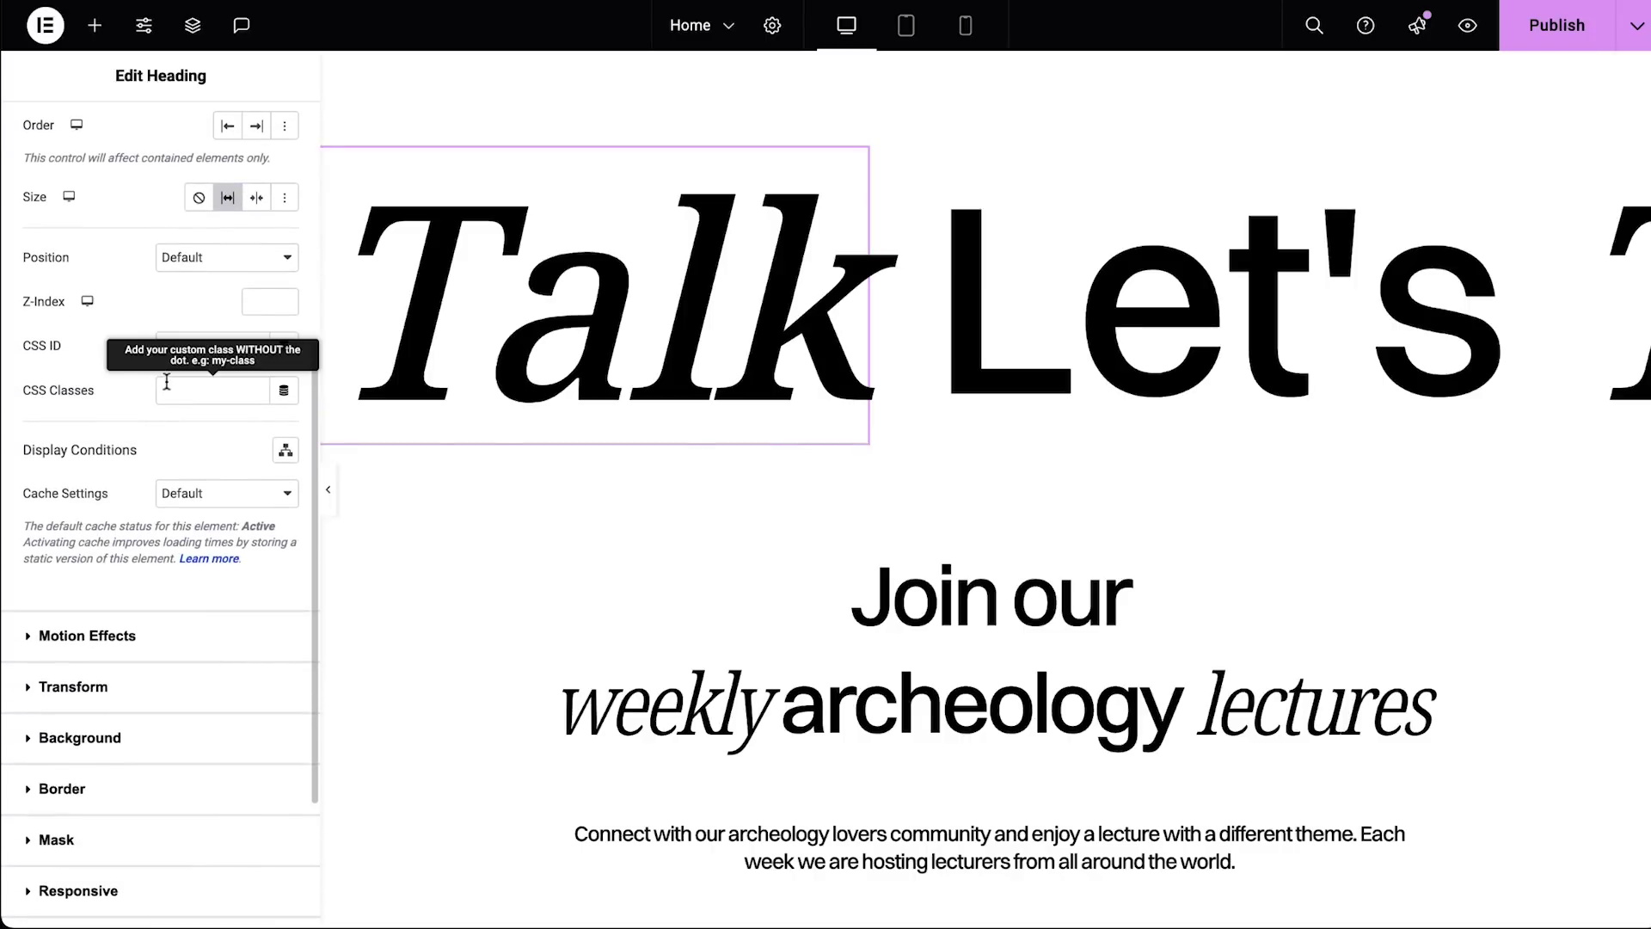
type("serif")
scroll(107, 550, "down", 3)
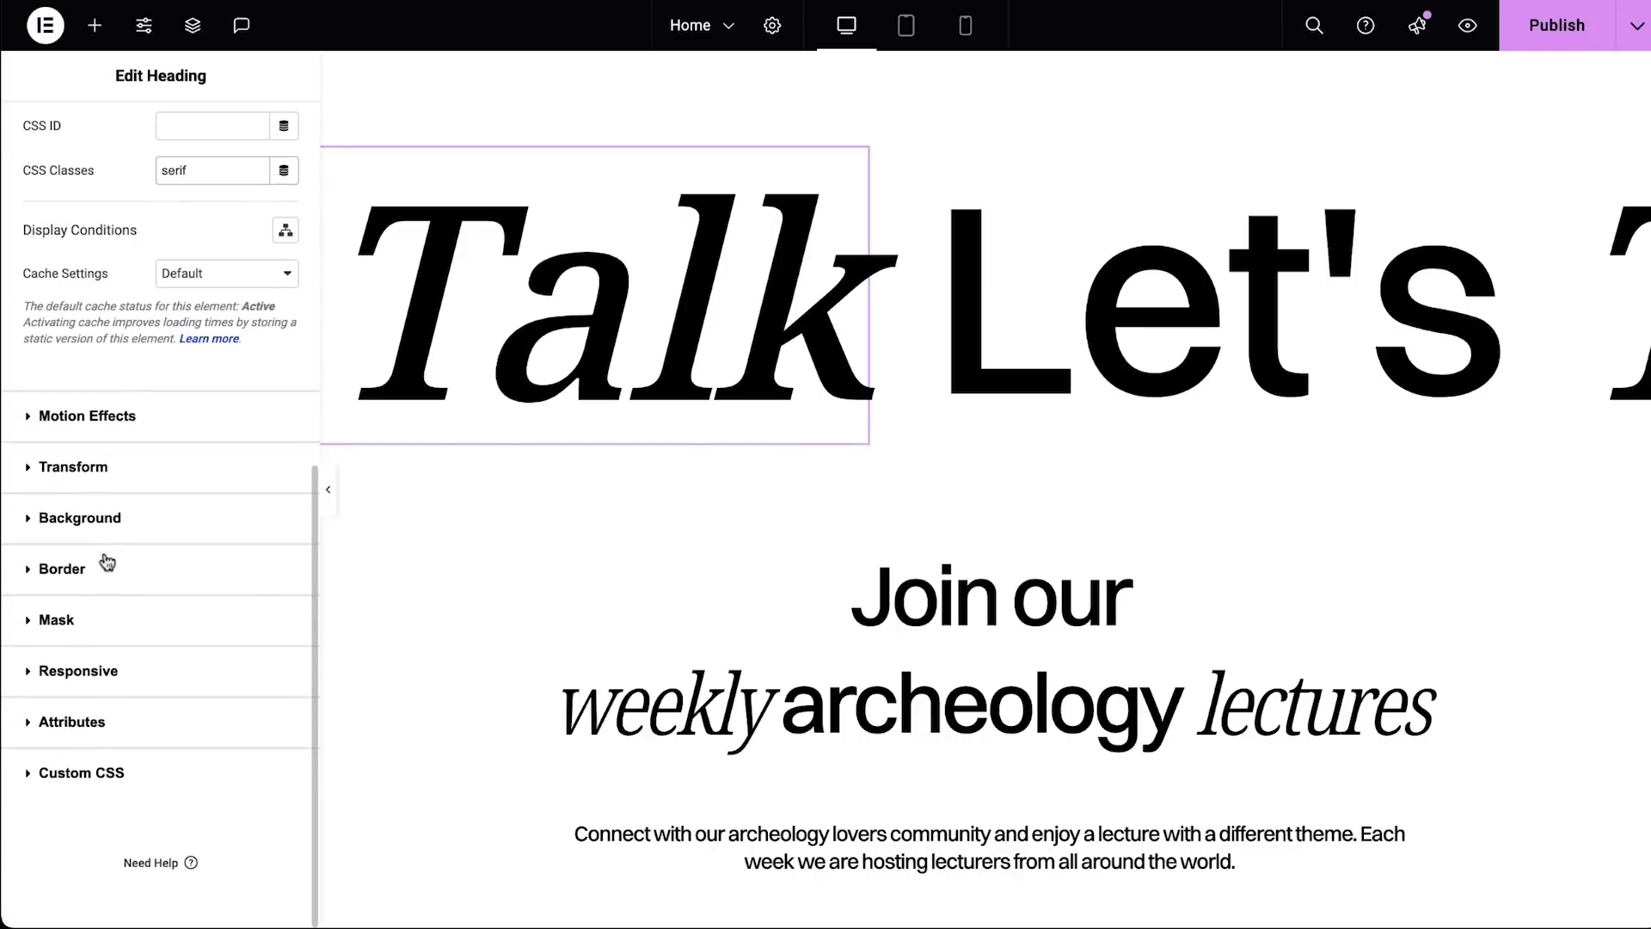
left_click(111, 789)
left_click(121, 693)
key("ctrl+v")
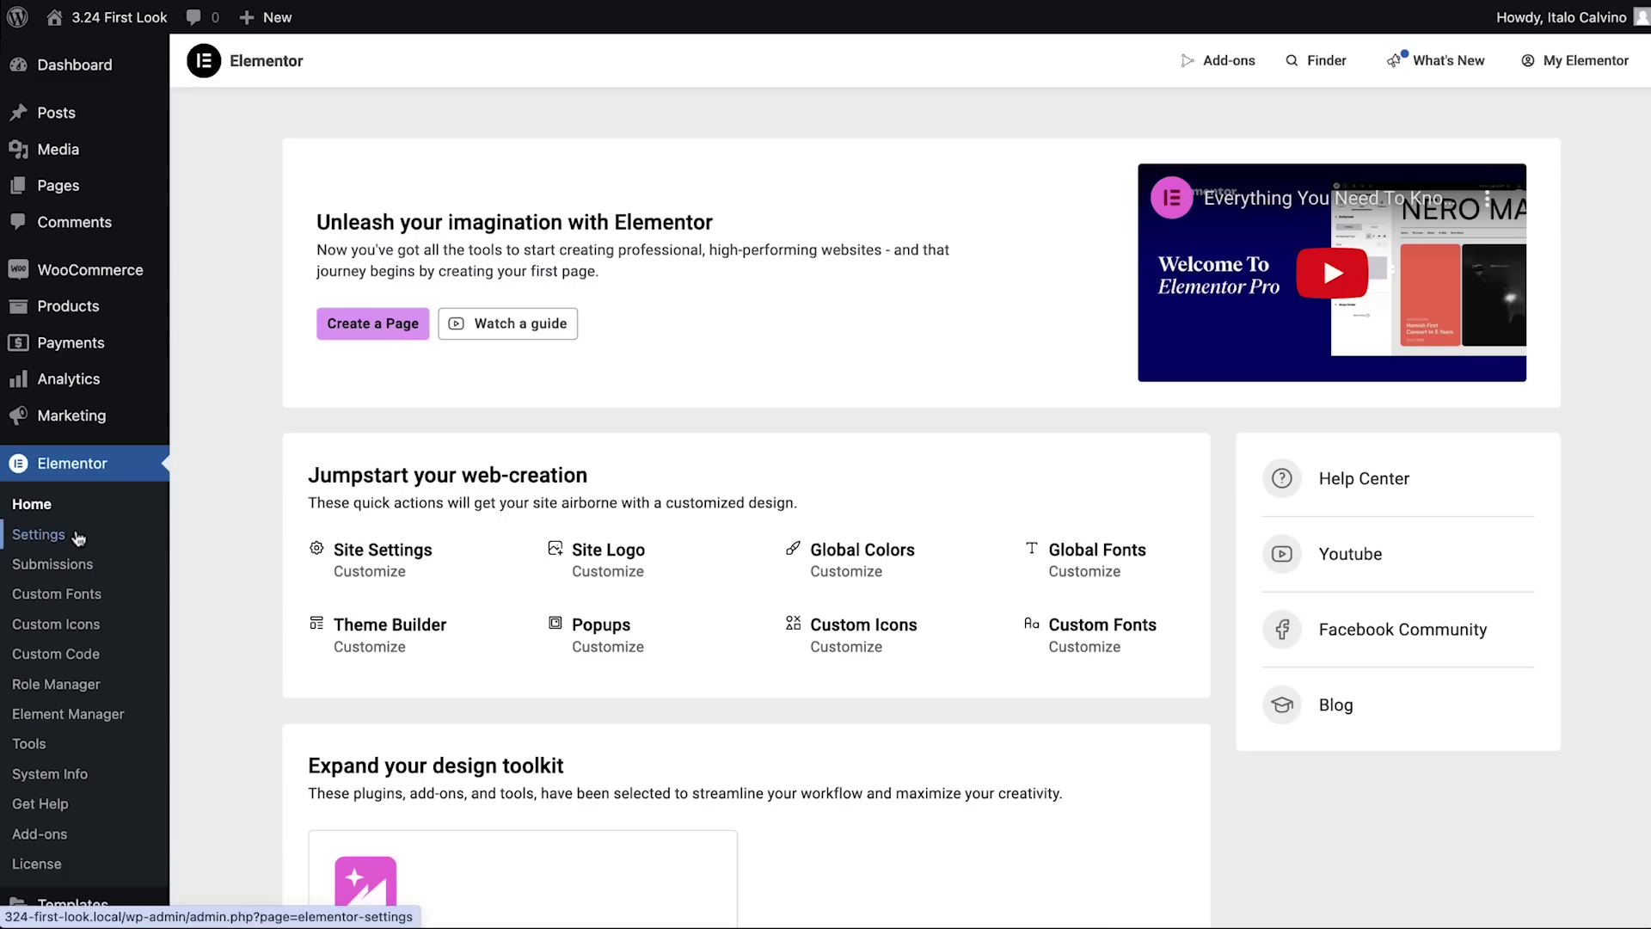
Set the Flexbox Container feature to Active, save, and go to Floating Elements templates
left_click(73, 534)
left_click(704, 157)
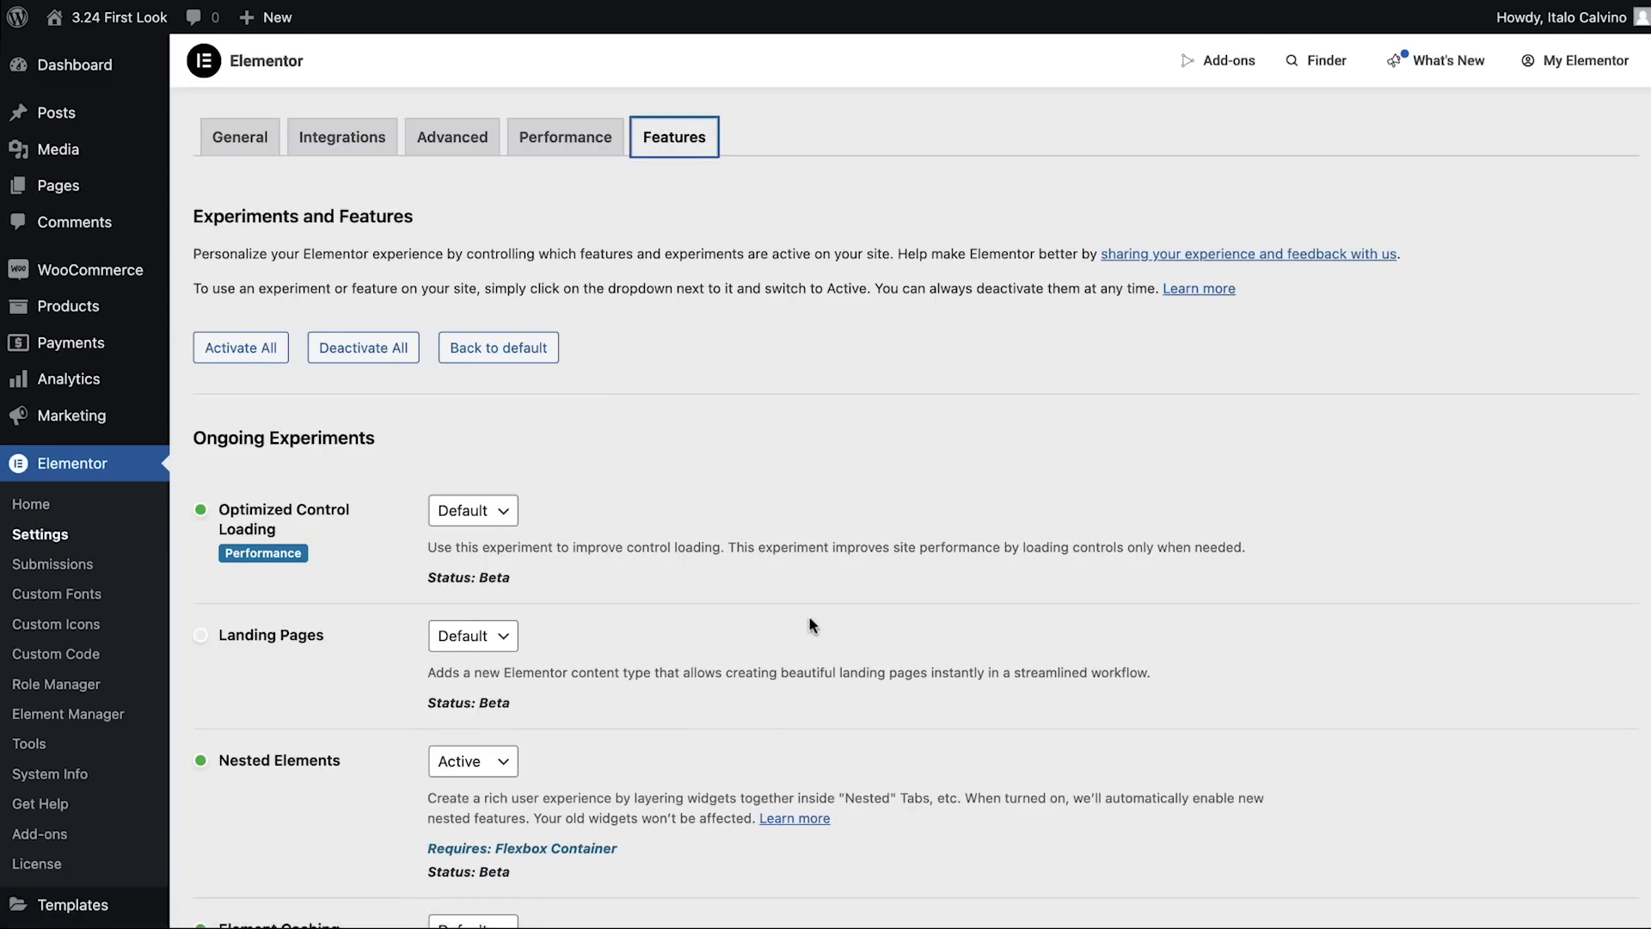
scroll(808, 623, "down", 12)
left_click(473, 462)
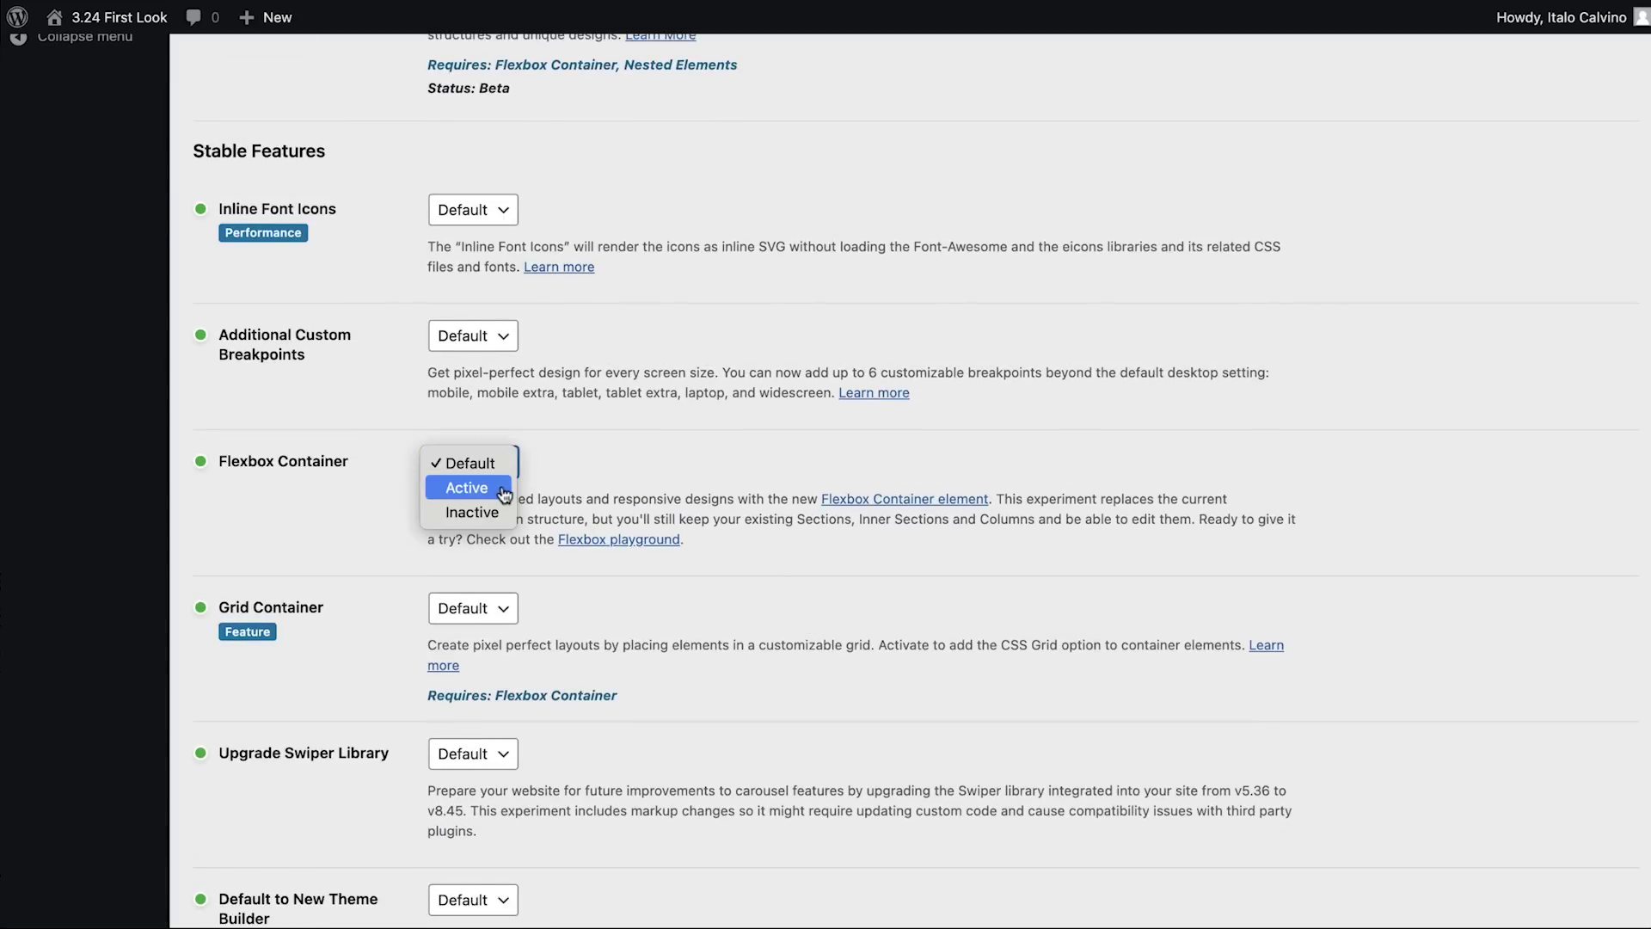
left_click(504, 494)
scroll(307, 731, "down", 10)
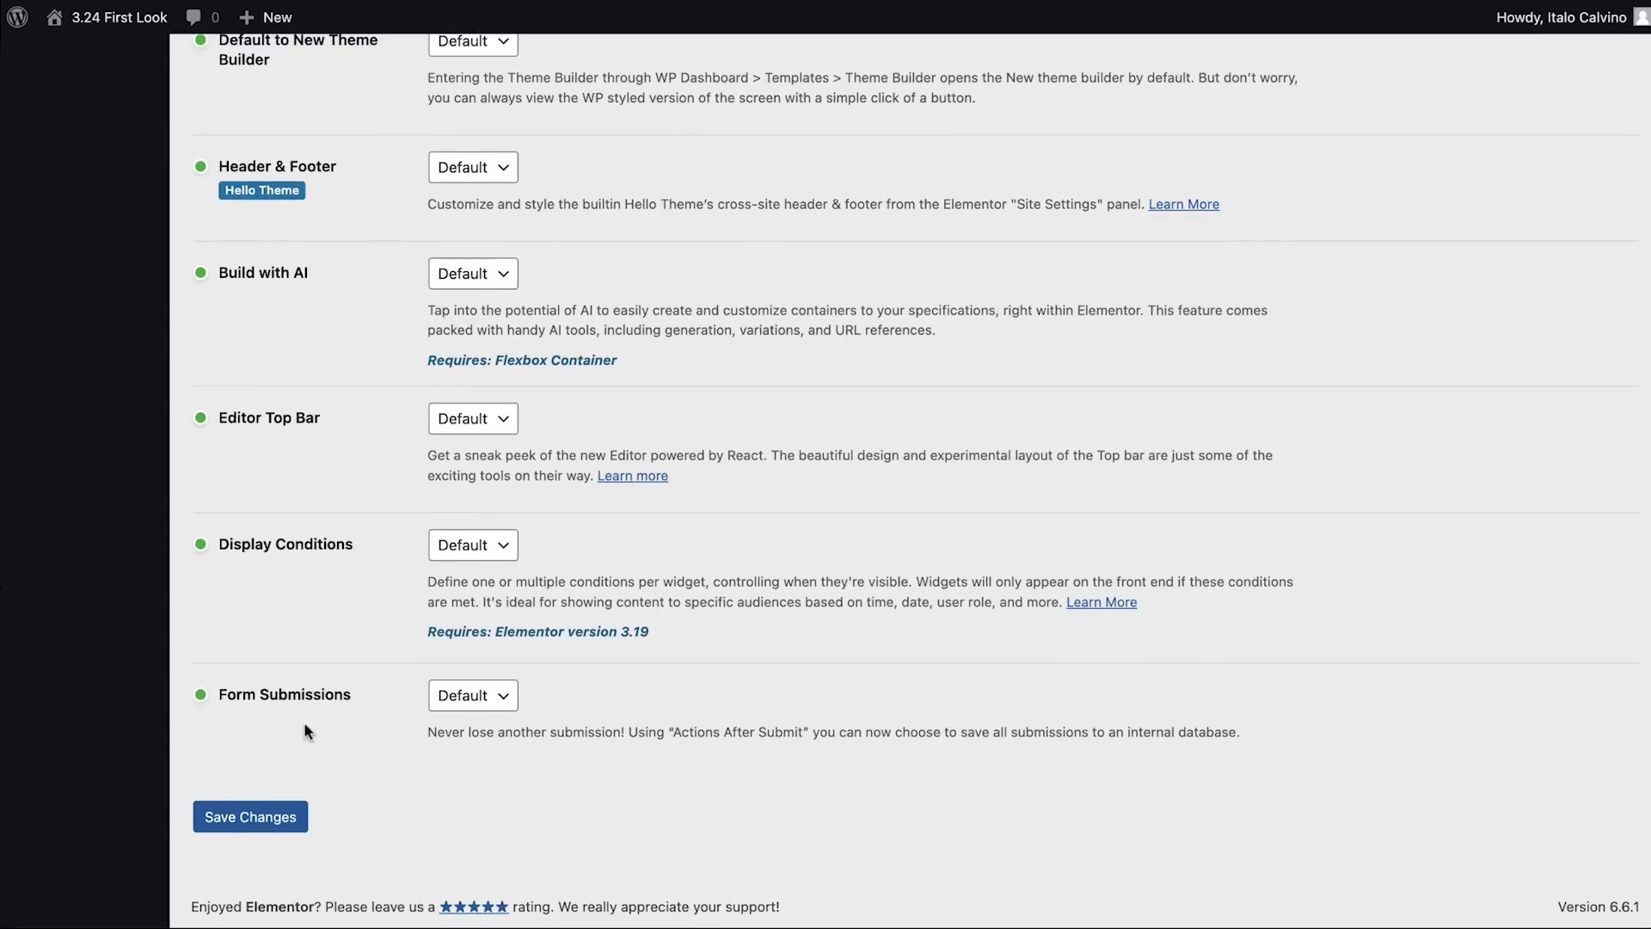
left_click(228, 827)
mouse_move(134, 806)
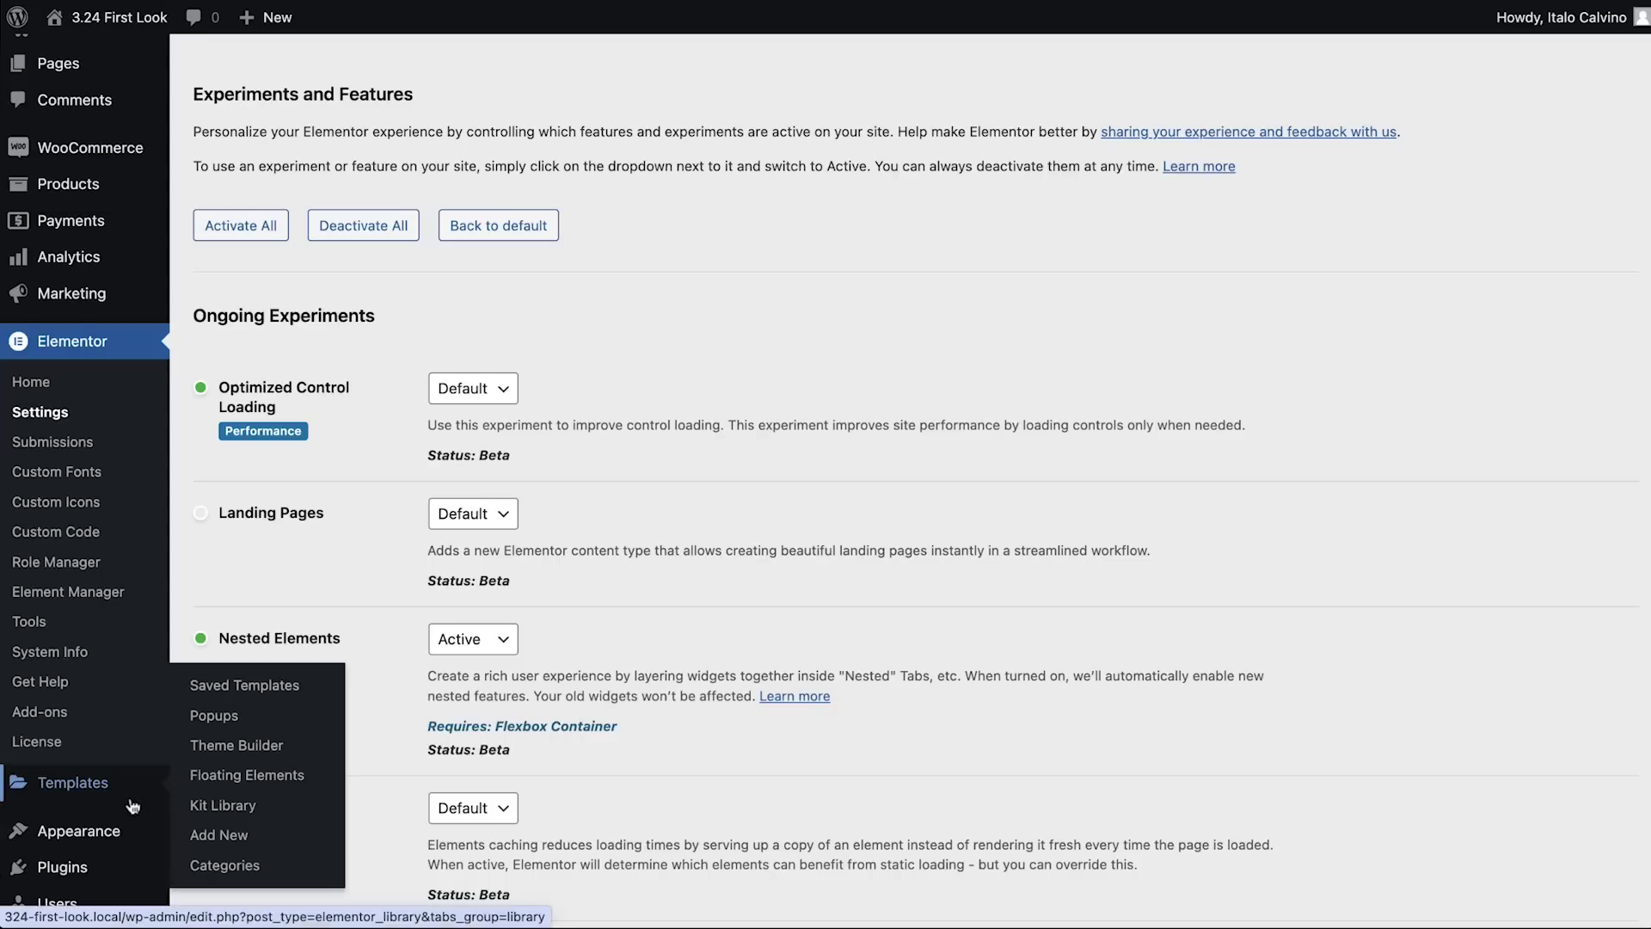
left_click(238, 777)
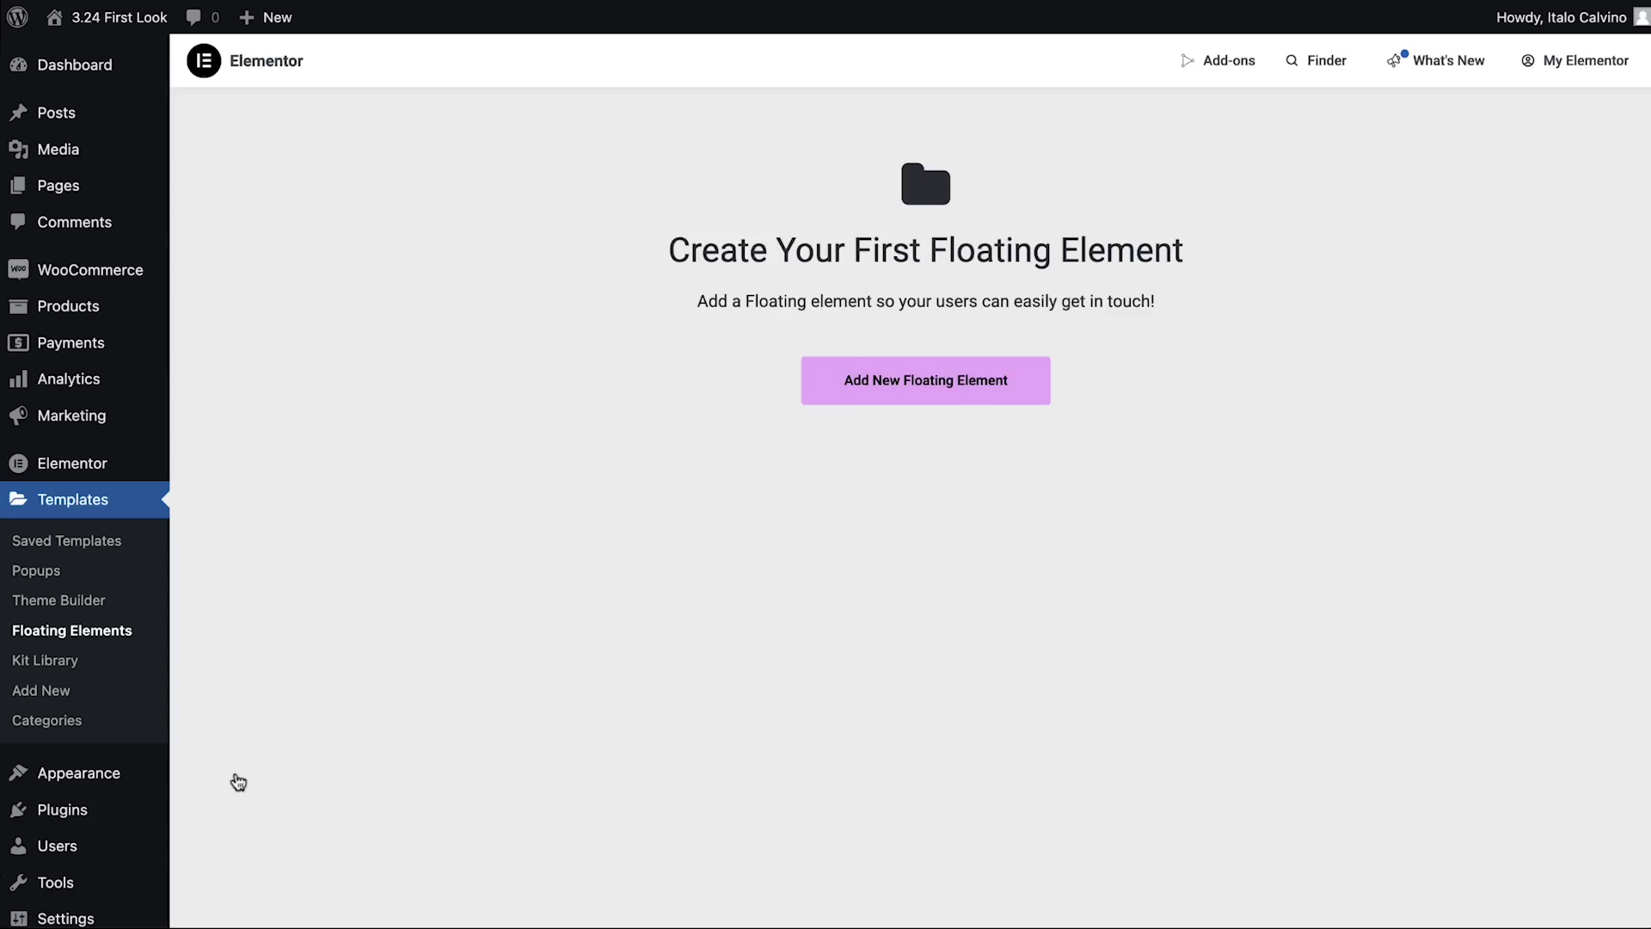
Create a new floating bar template named 'CTA'
left_click(832, 399)
left_click(1100, 436)
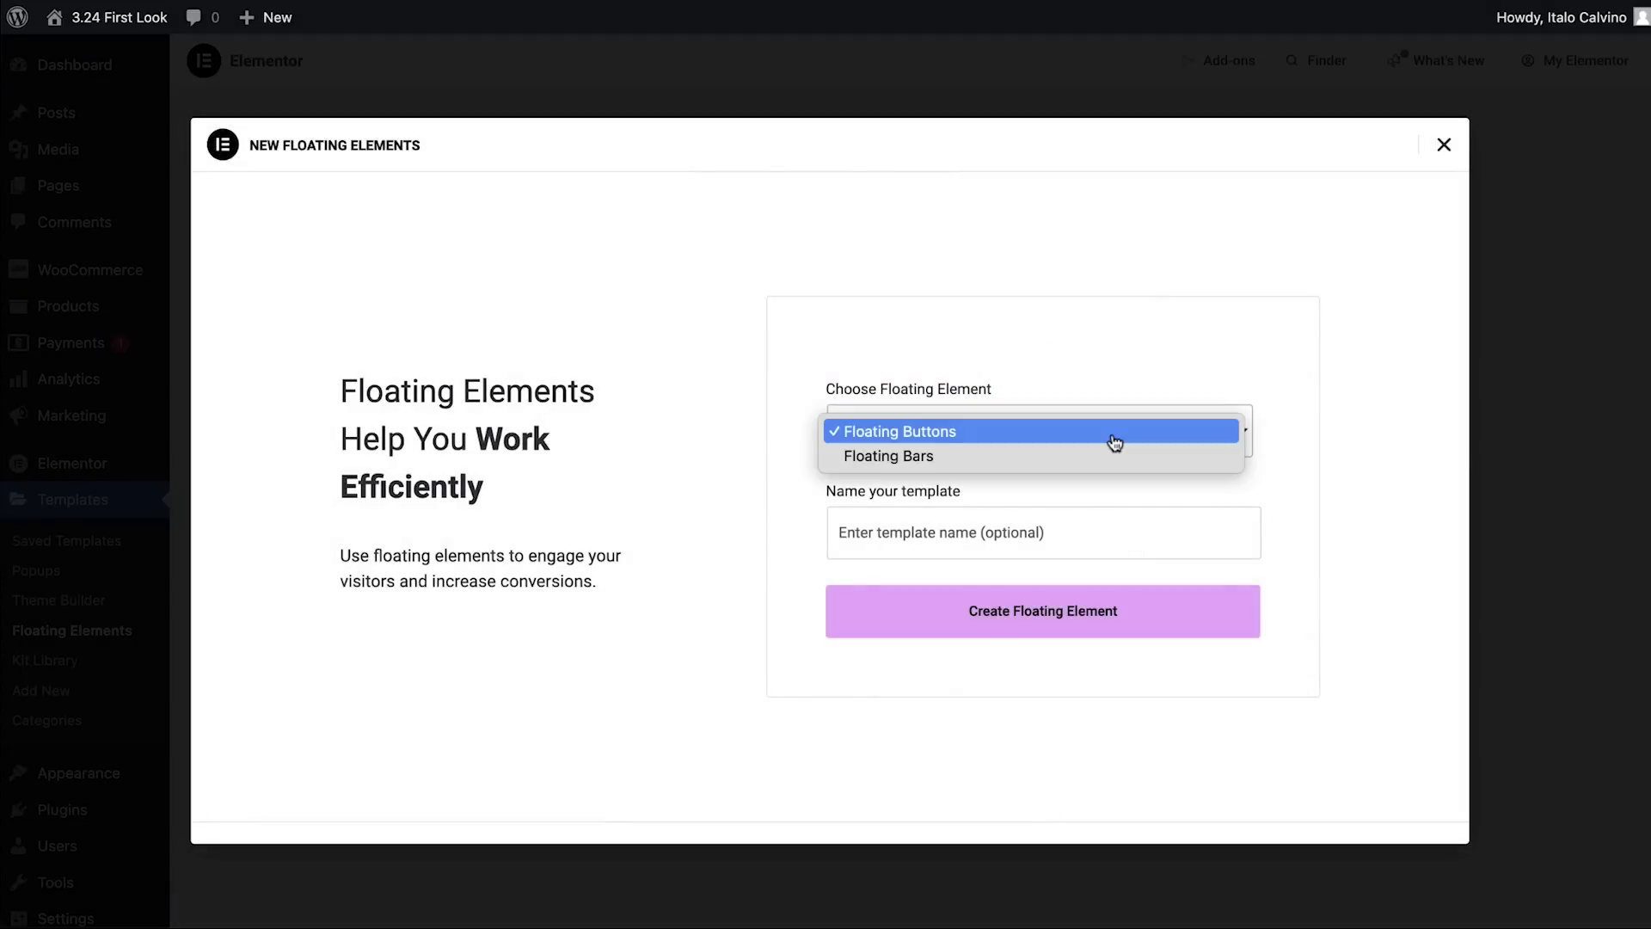
key("Escape")
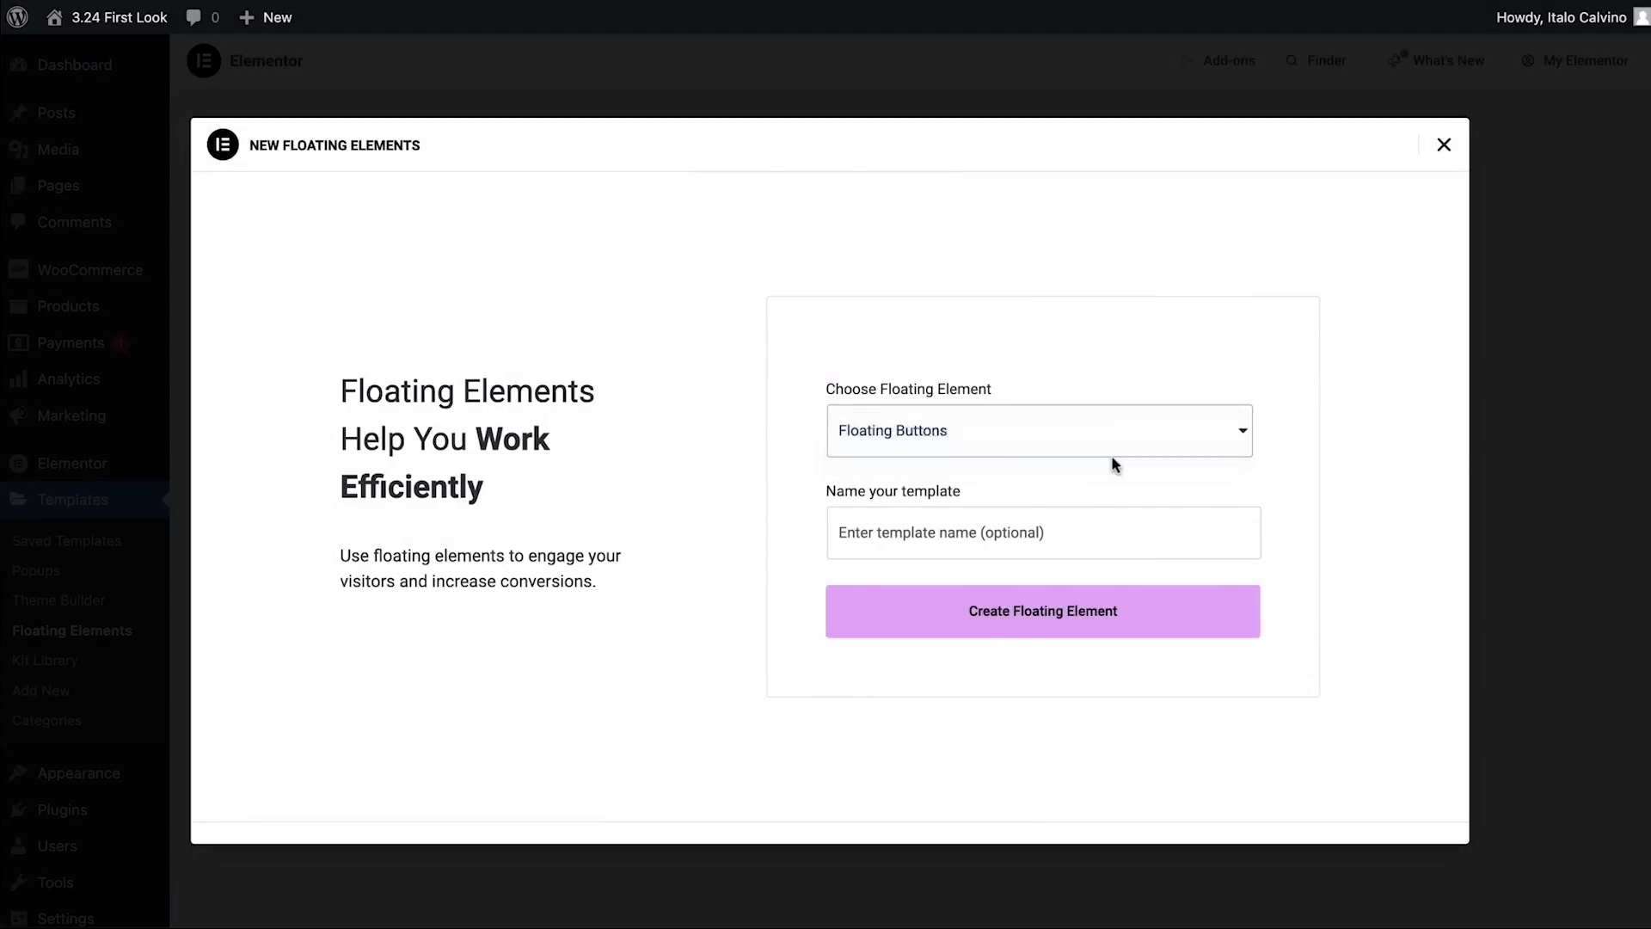
left_click(1085, 541)
type("CTA")
left_click(1081, 619)
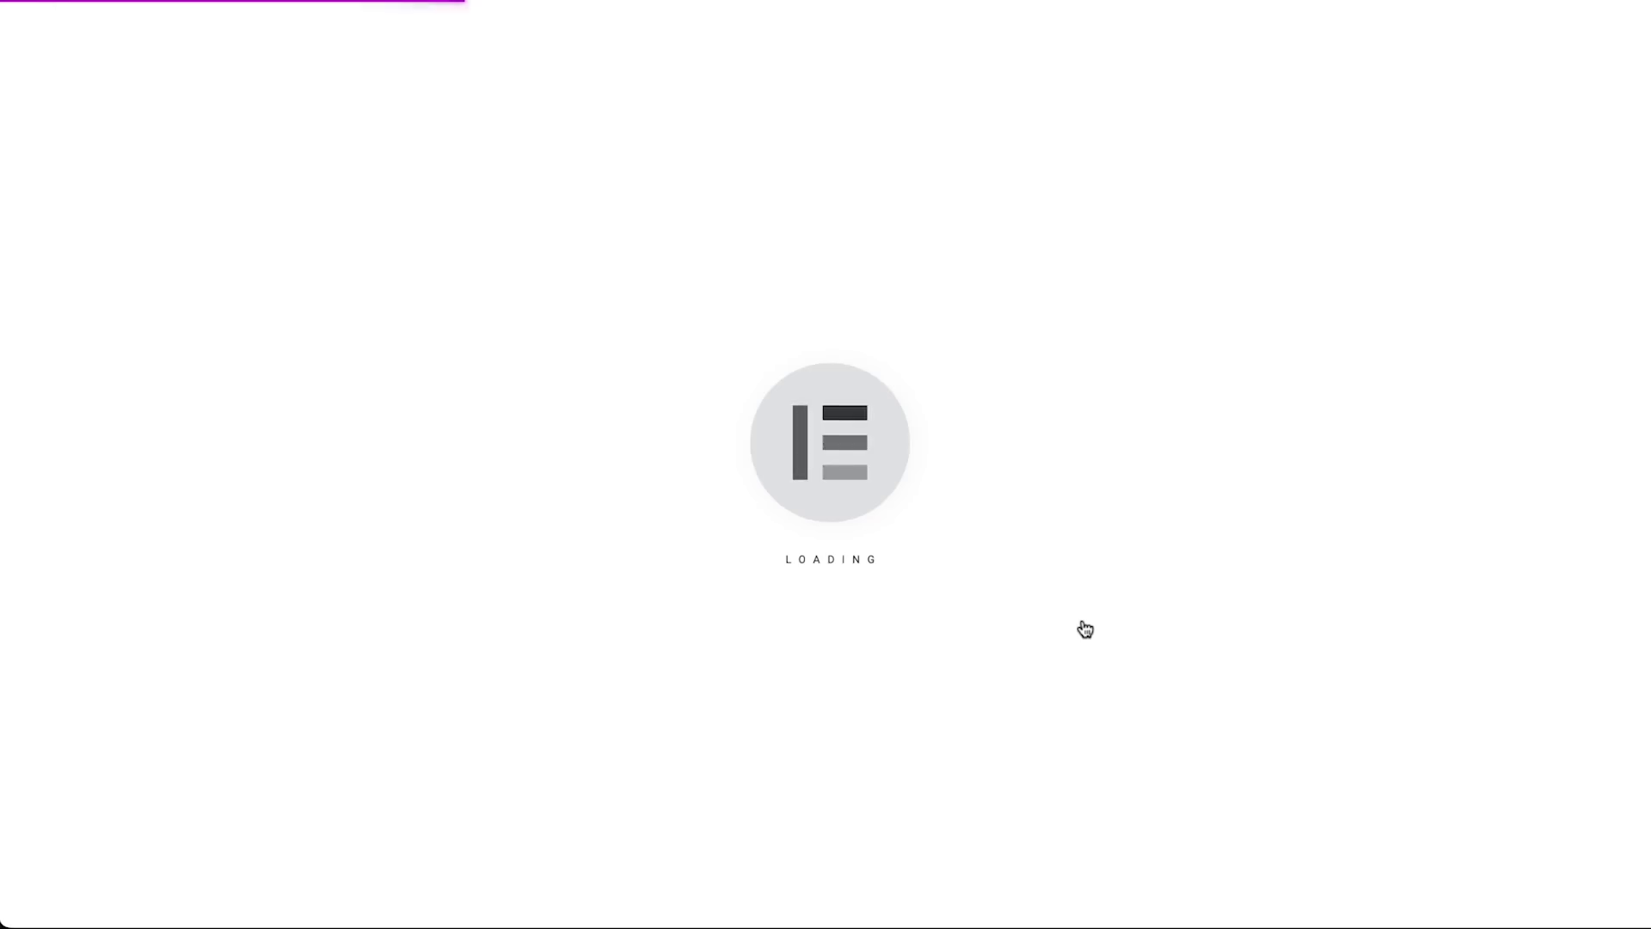
Browse the library previews: the third bar, the soap shop bar and the yellow webinar bar
scroll(1451, 394, "down", 6)
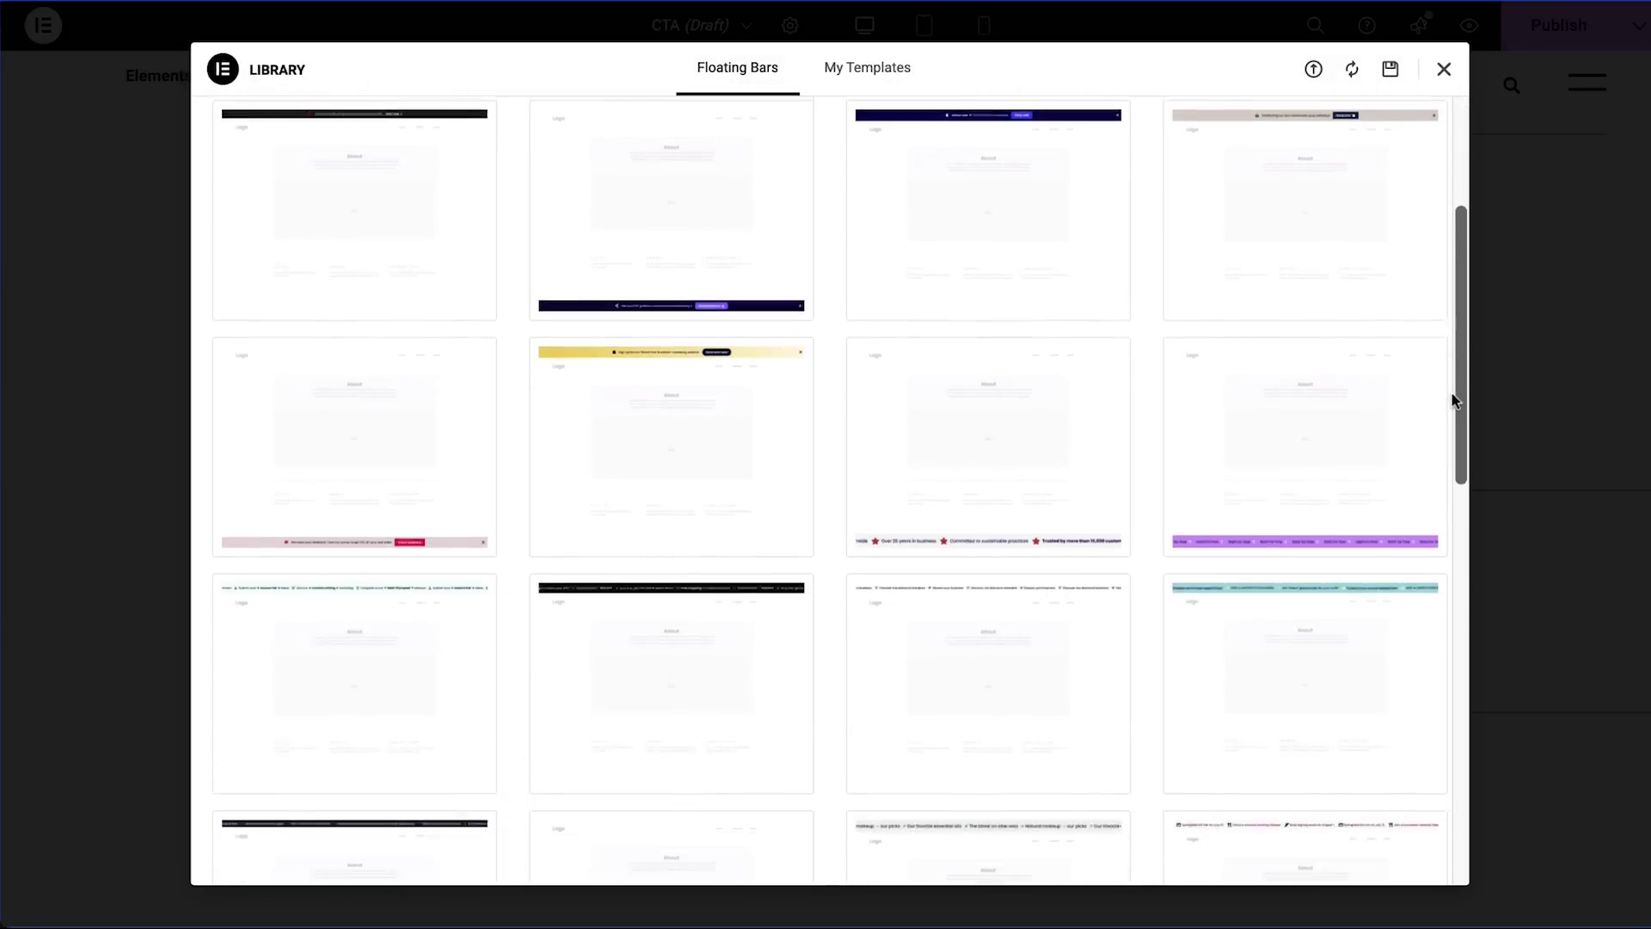
scroll(1451, 400, "down", 10)
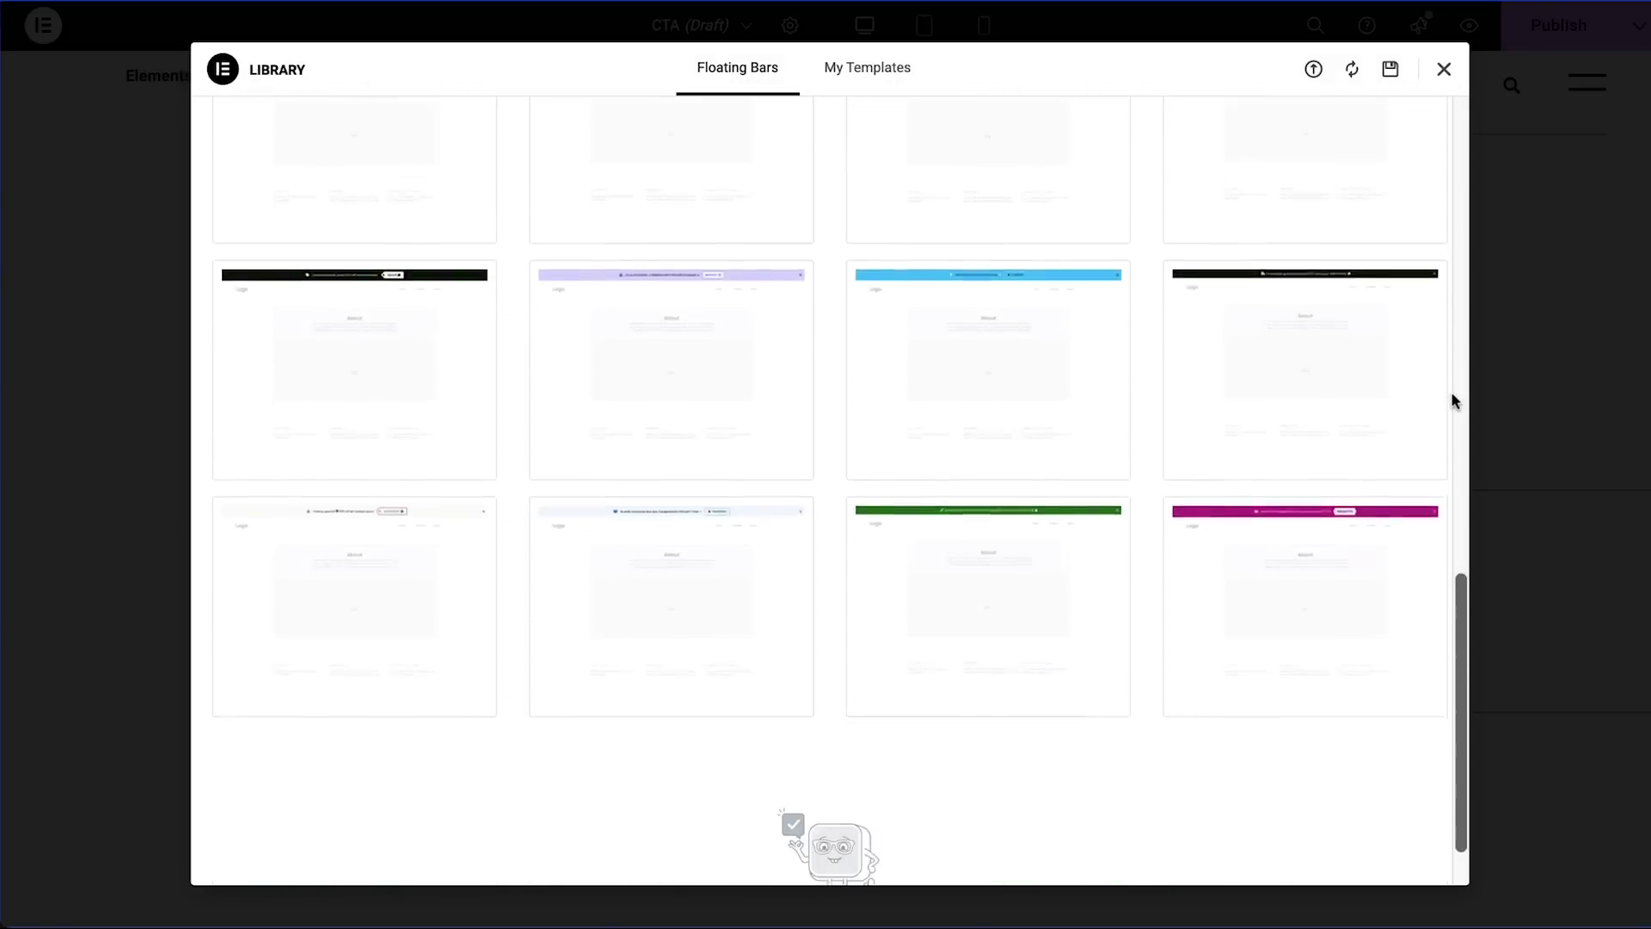
scroll(1452, 400, "up", 15)
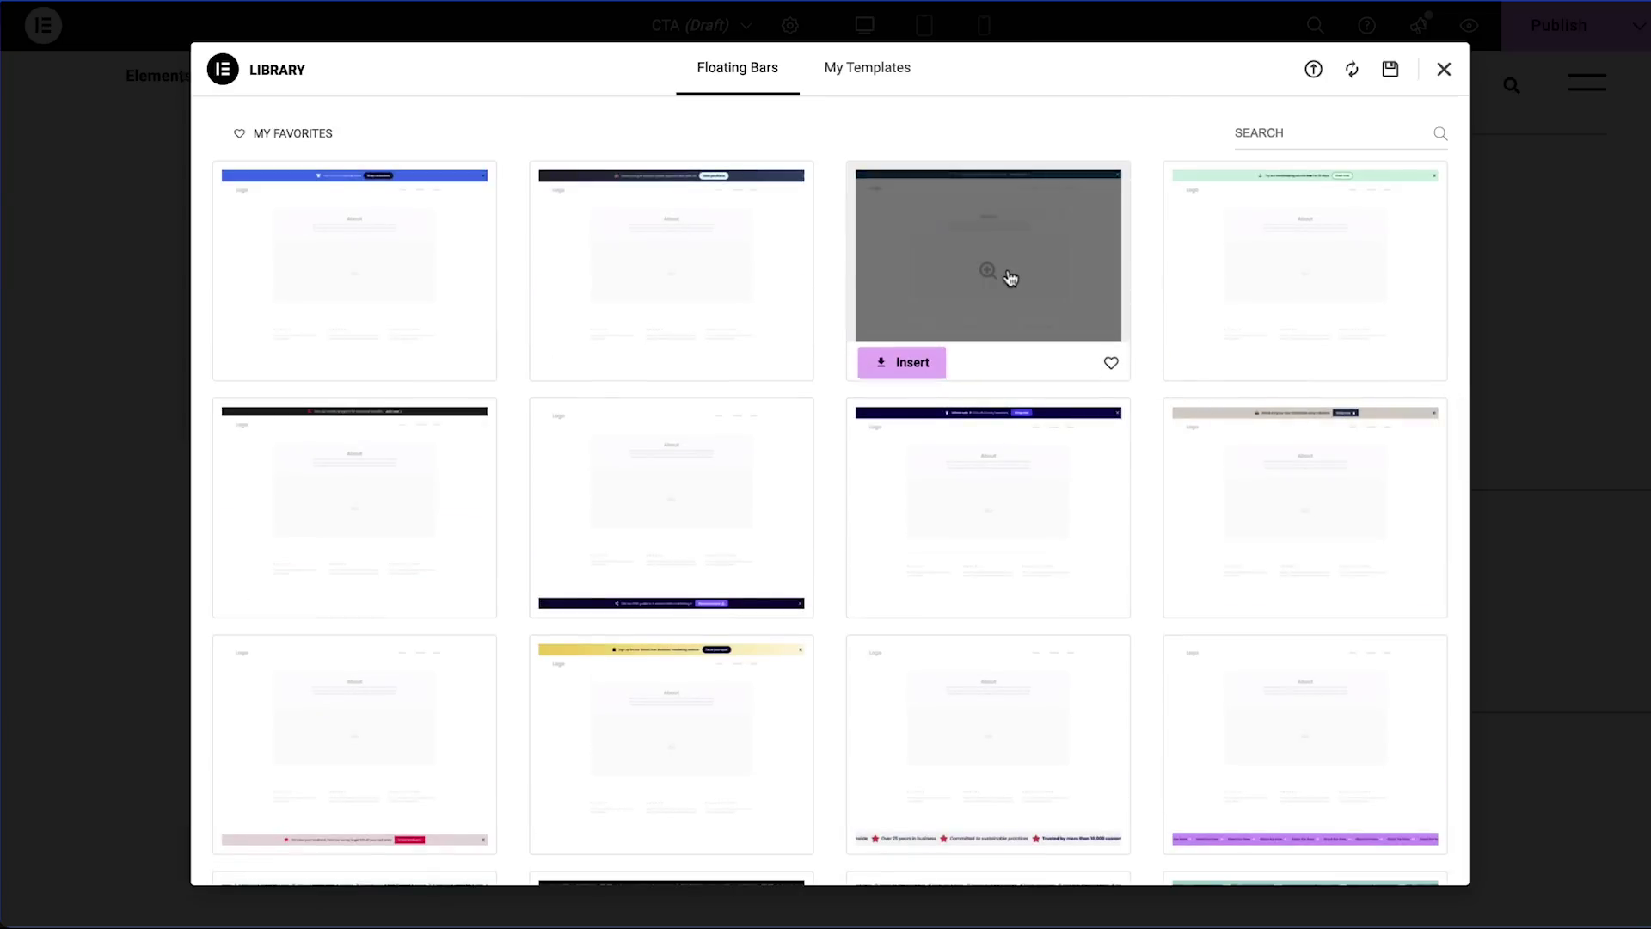
left_click(1008, 274)
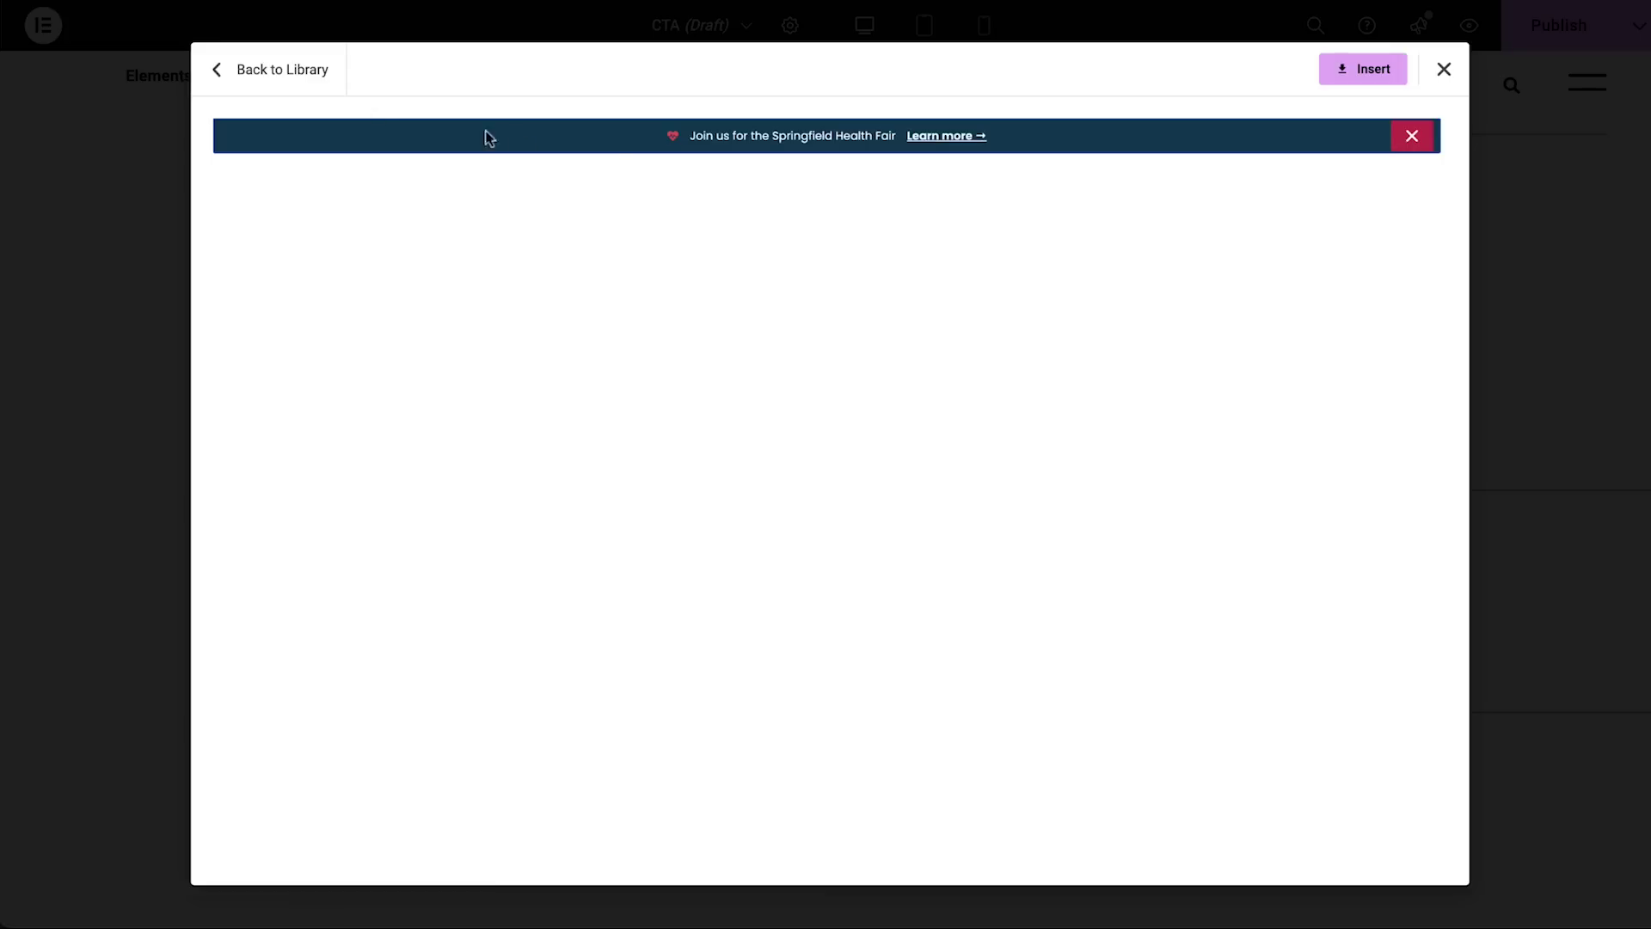
left_click(256, 86)
left_click(1338, 531)
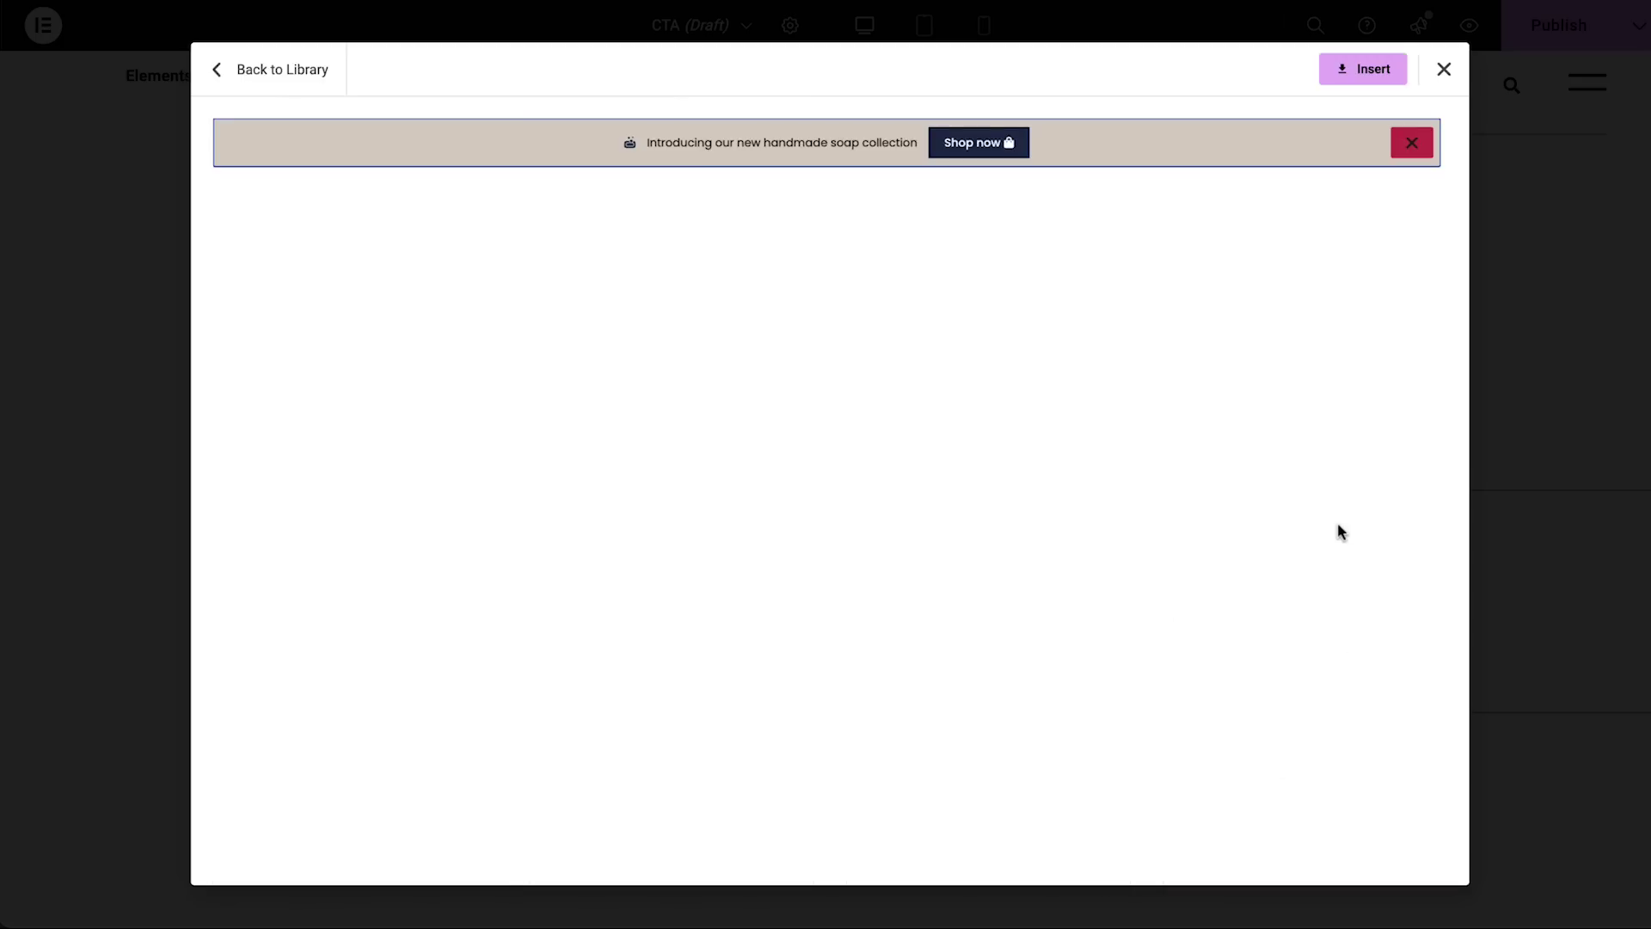
left_click(349, 97)
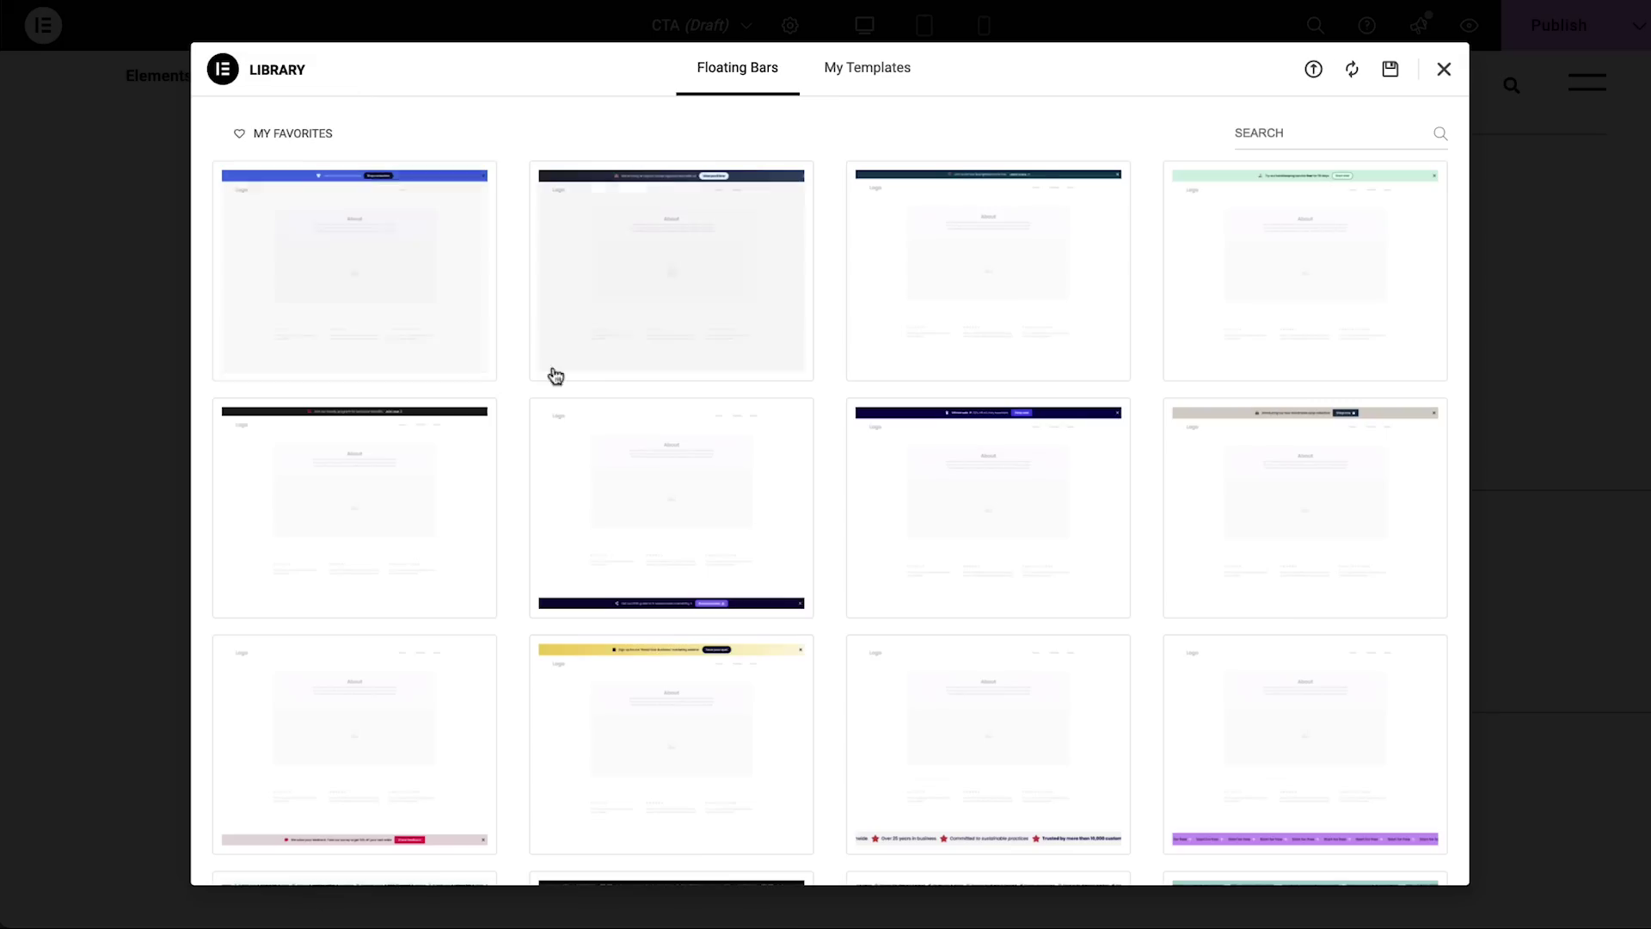
left_click(710, 715)
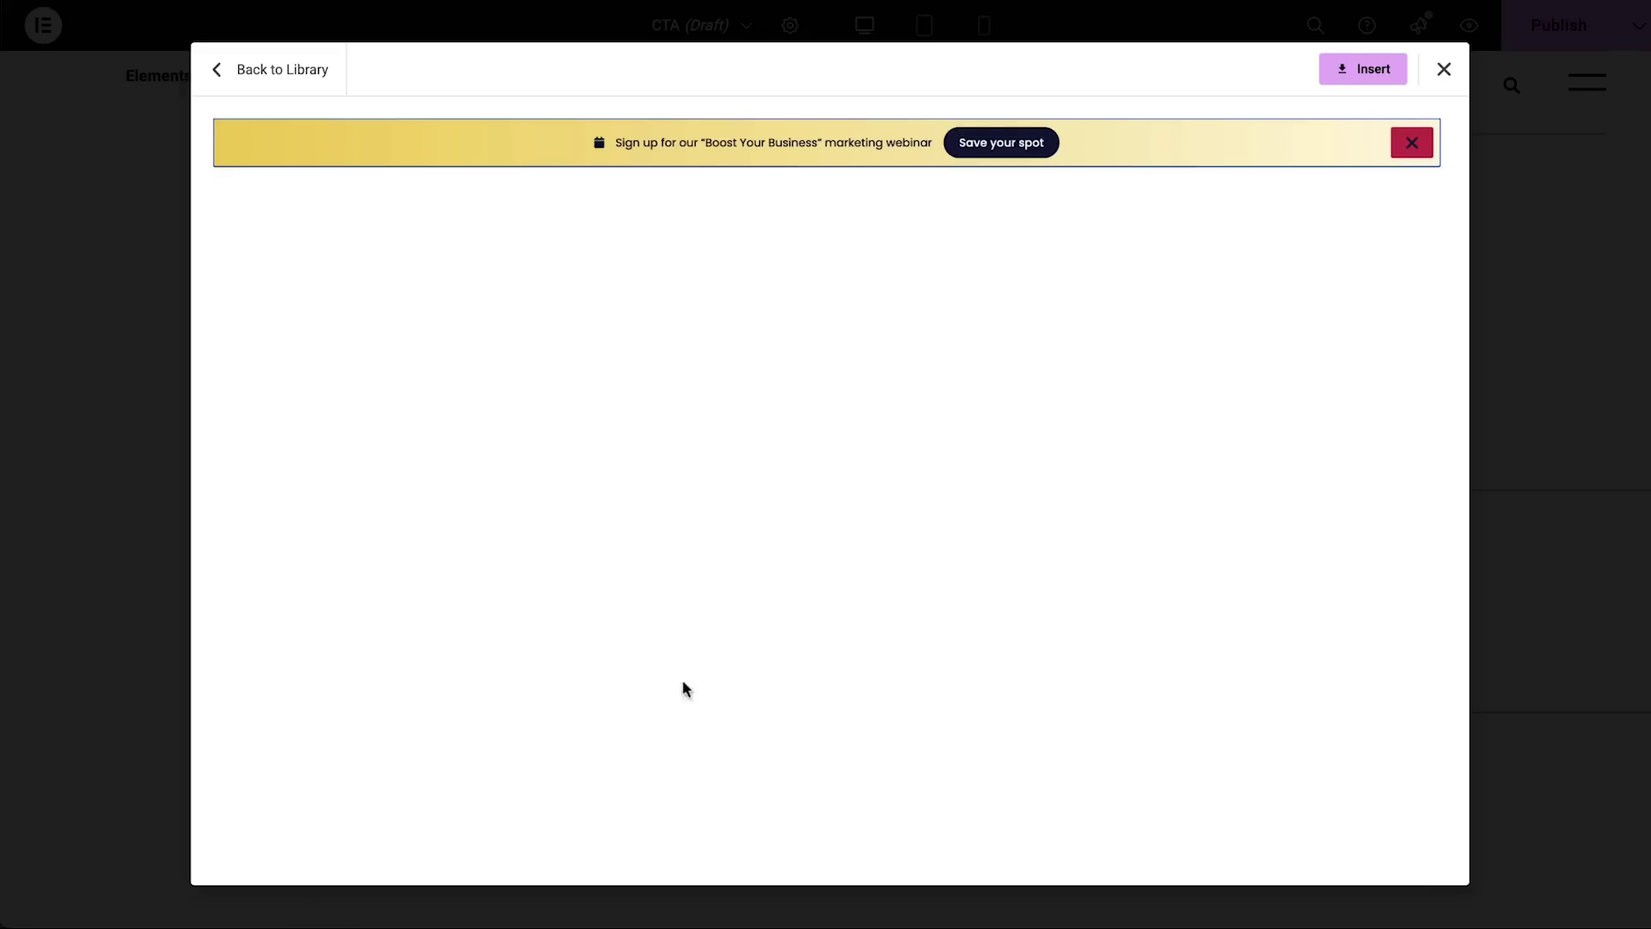
left_click(301, 81)
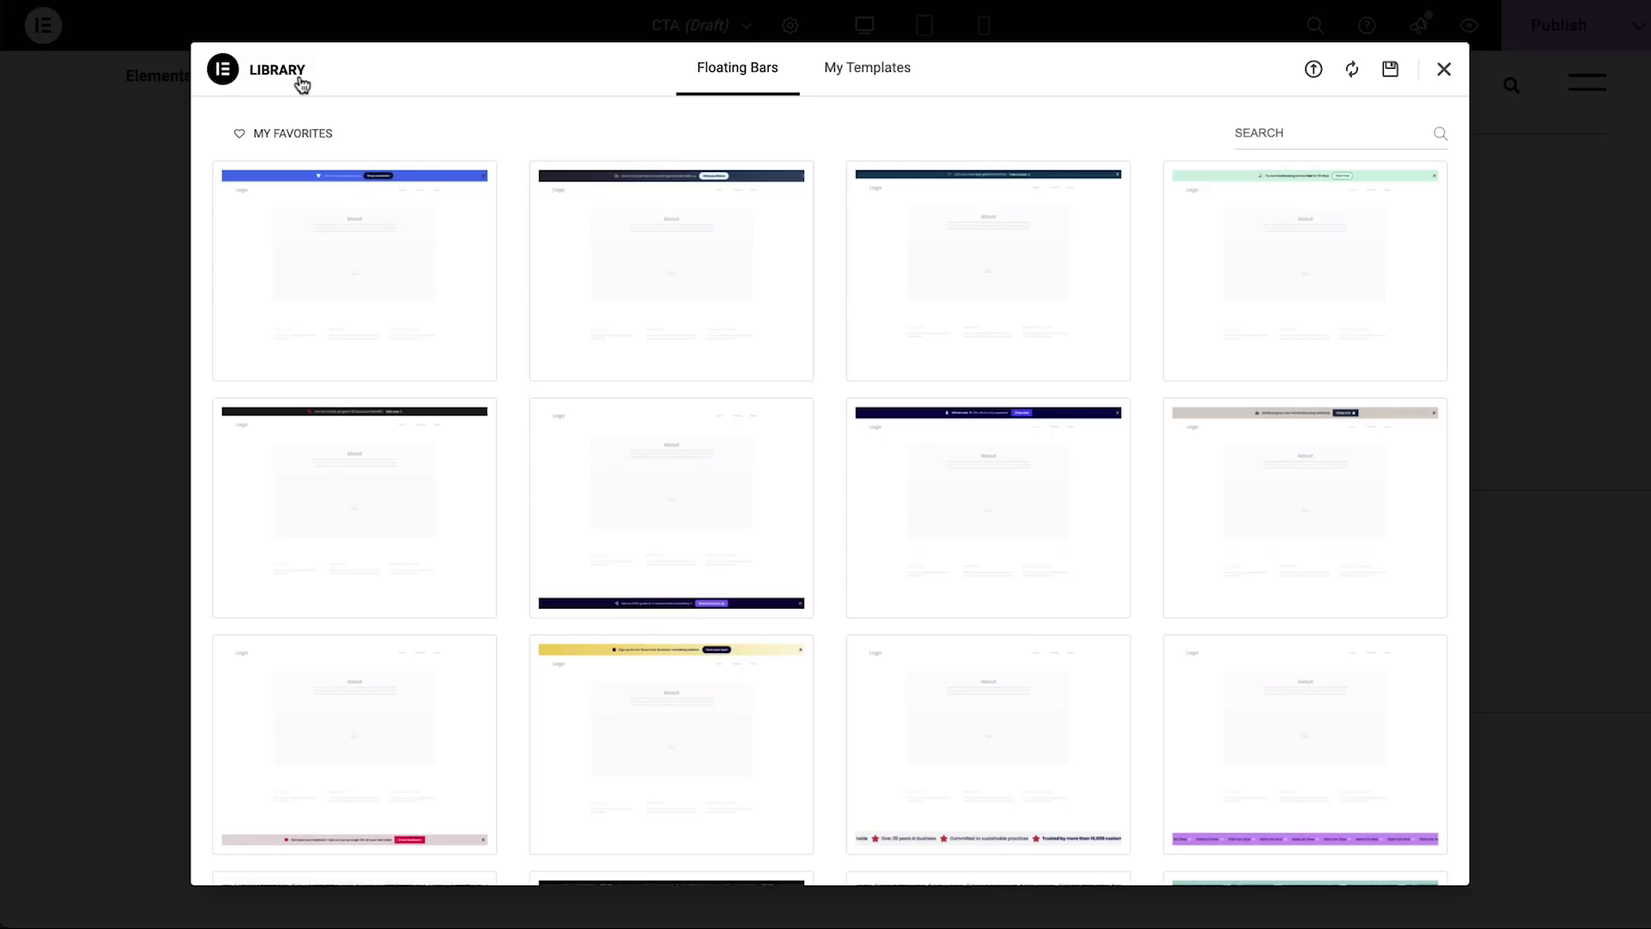
Insert the first blue bar template and select its announcement text
mouse_move(410, 243)
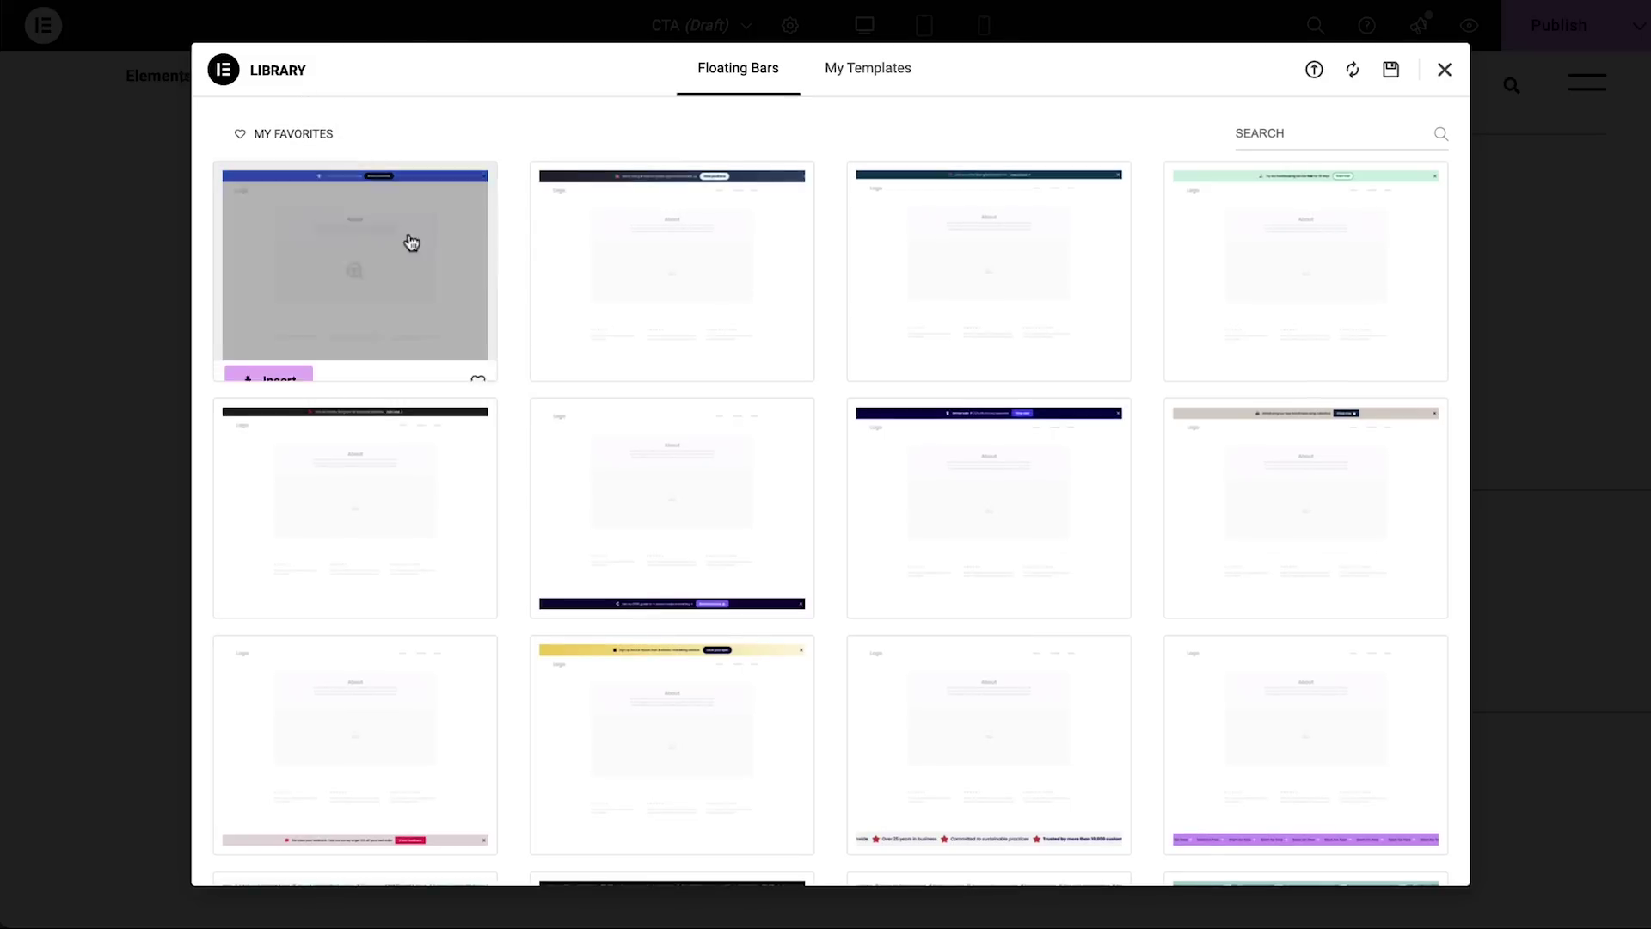
left_click(290, 361)
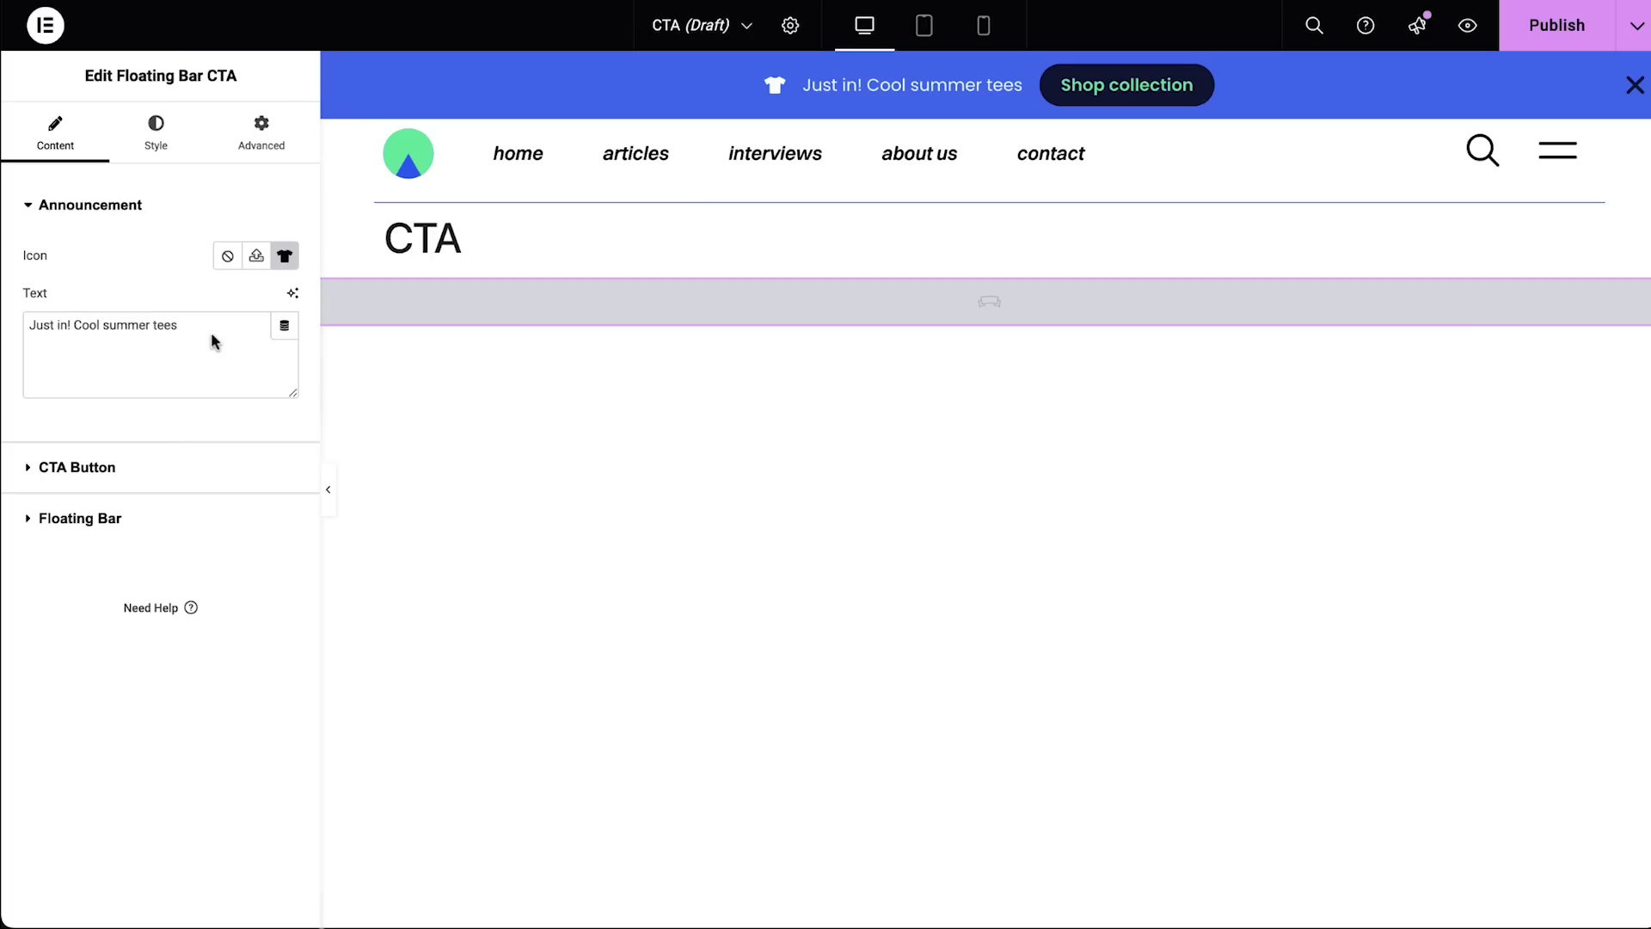
triple_click(214, 329)
Paste the newsletter sign-up text and give the announcement a newspaper icon
type("Sign up for our newsletter")
left_click(283, 255)
left_click(671, 147)
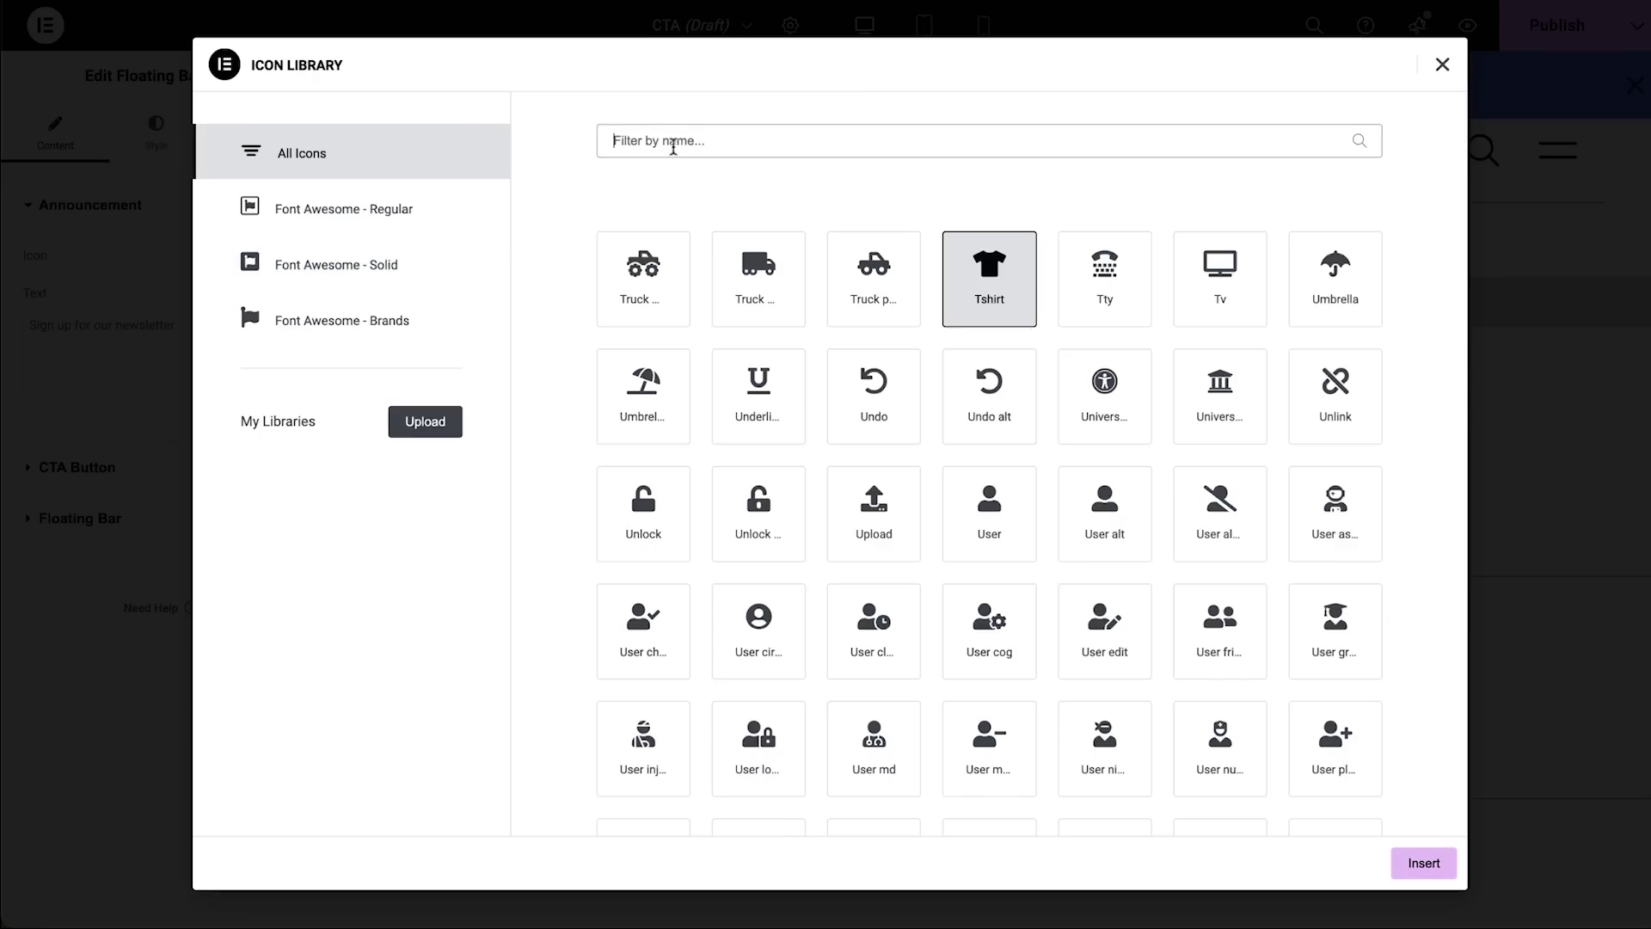
type("news")
left_click(670, 266)
left_click(1423, 862)
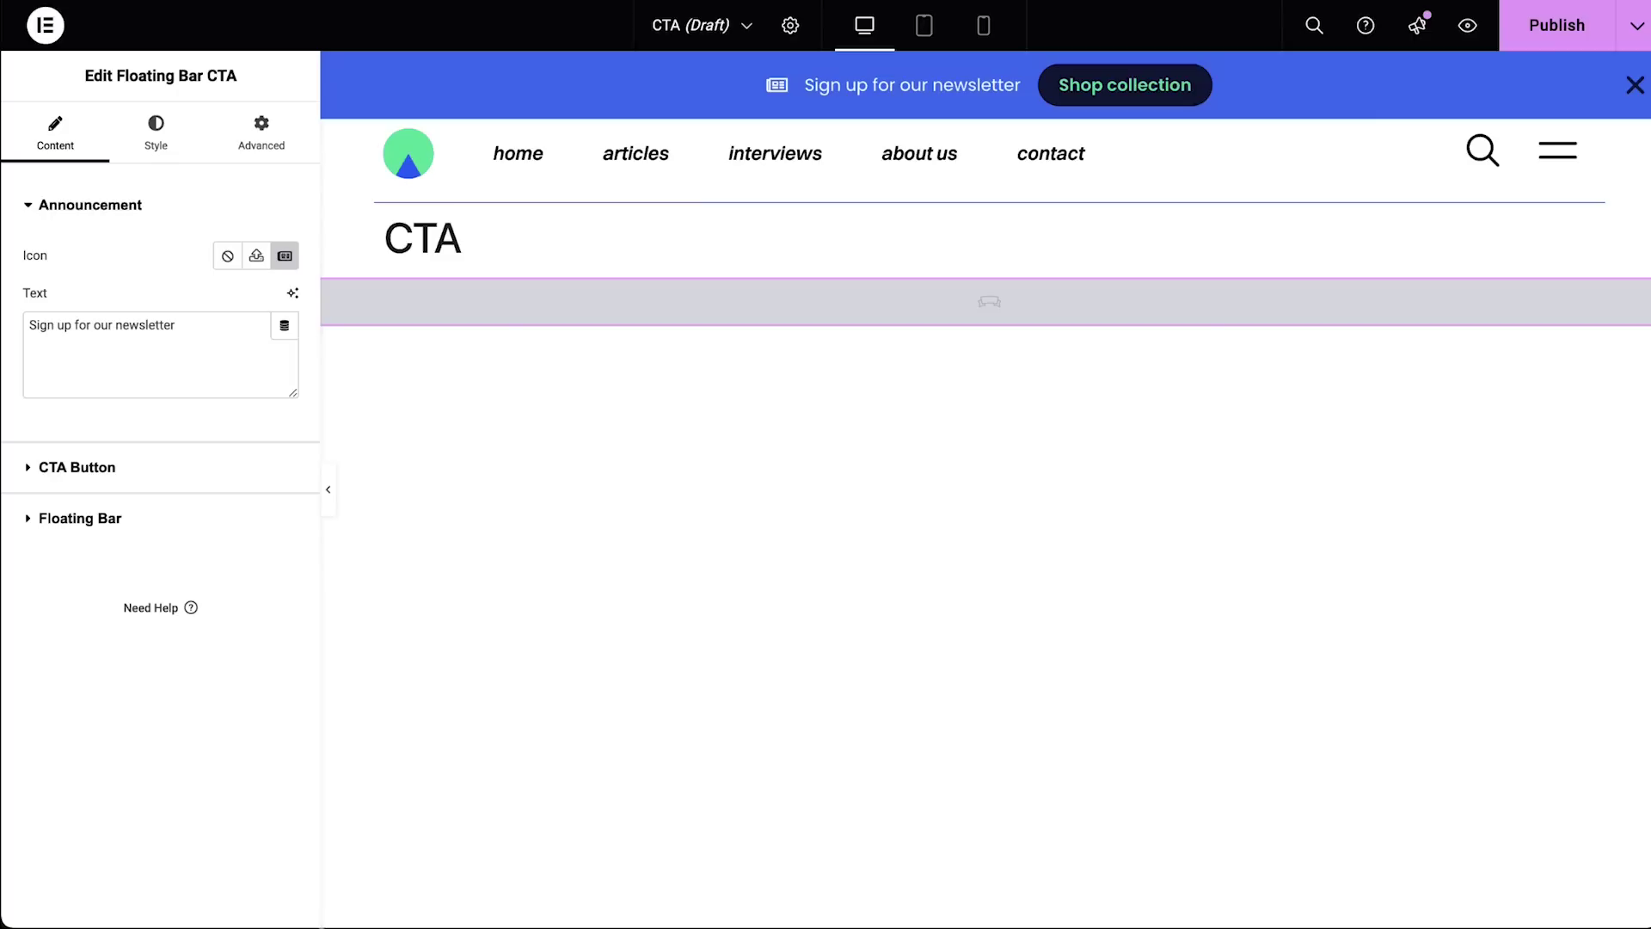
Change the button text to 'Sign up' and link it to a popup
left_click(280, 474)
triple_click(235, 306)
type("Sign up")
left_click(284, 374)
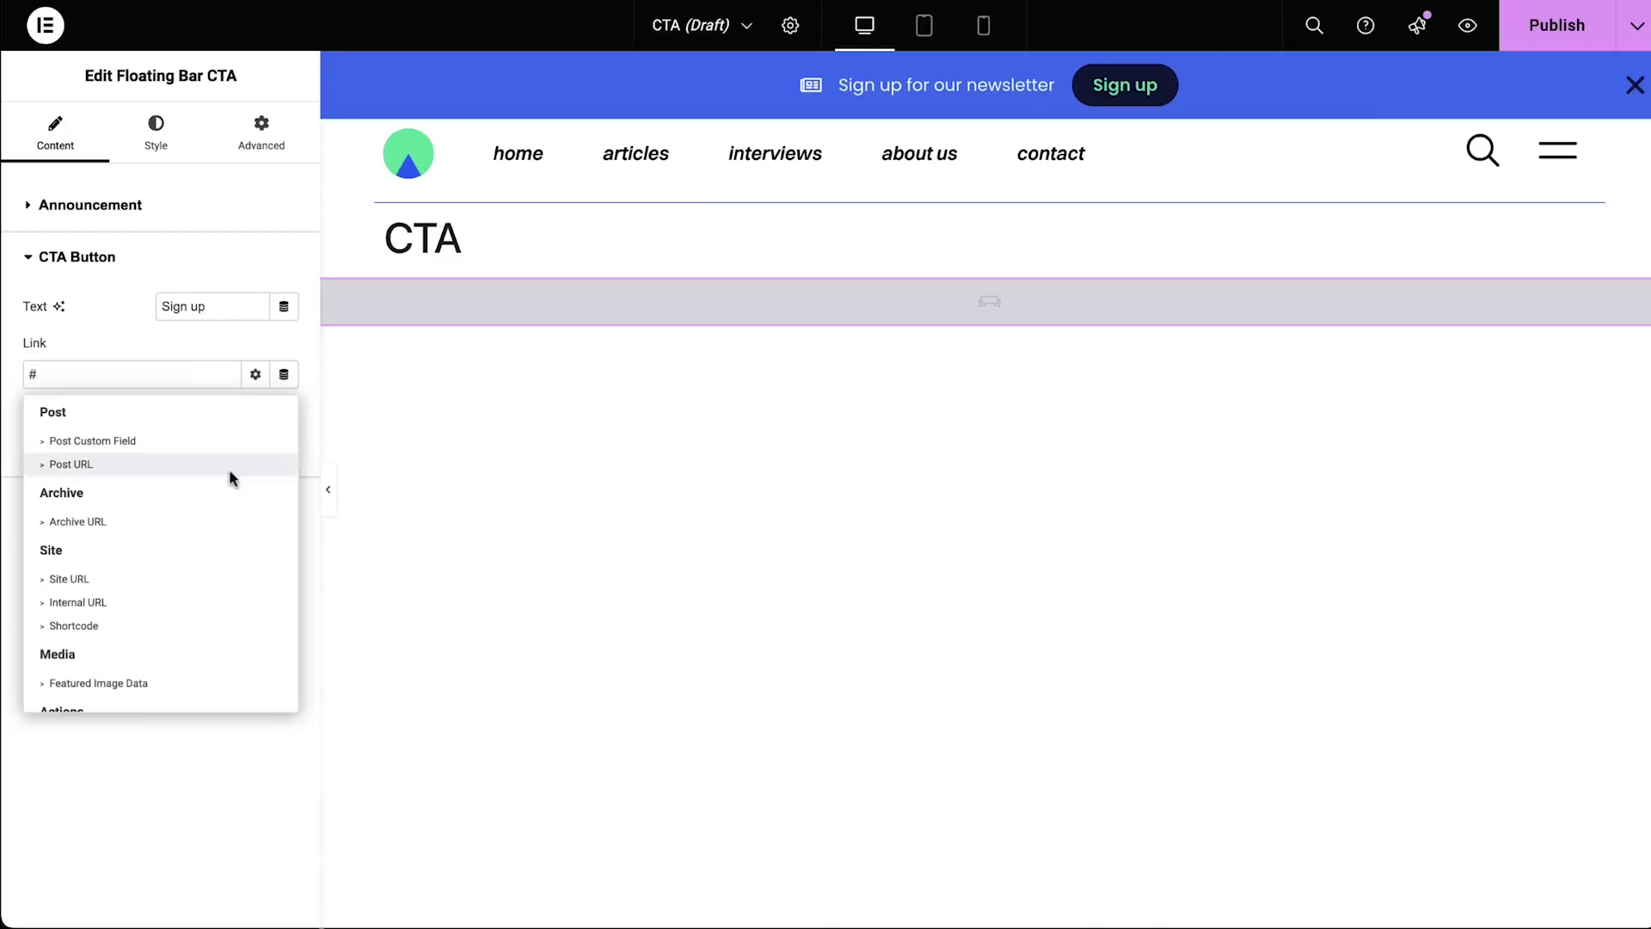
scroll(229, 468, "down", 5)
left_click(179, 454)
Give the icon a global colour, enlarge it to 36 px, and make the text bold italic
left_click(176, 503)
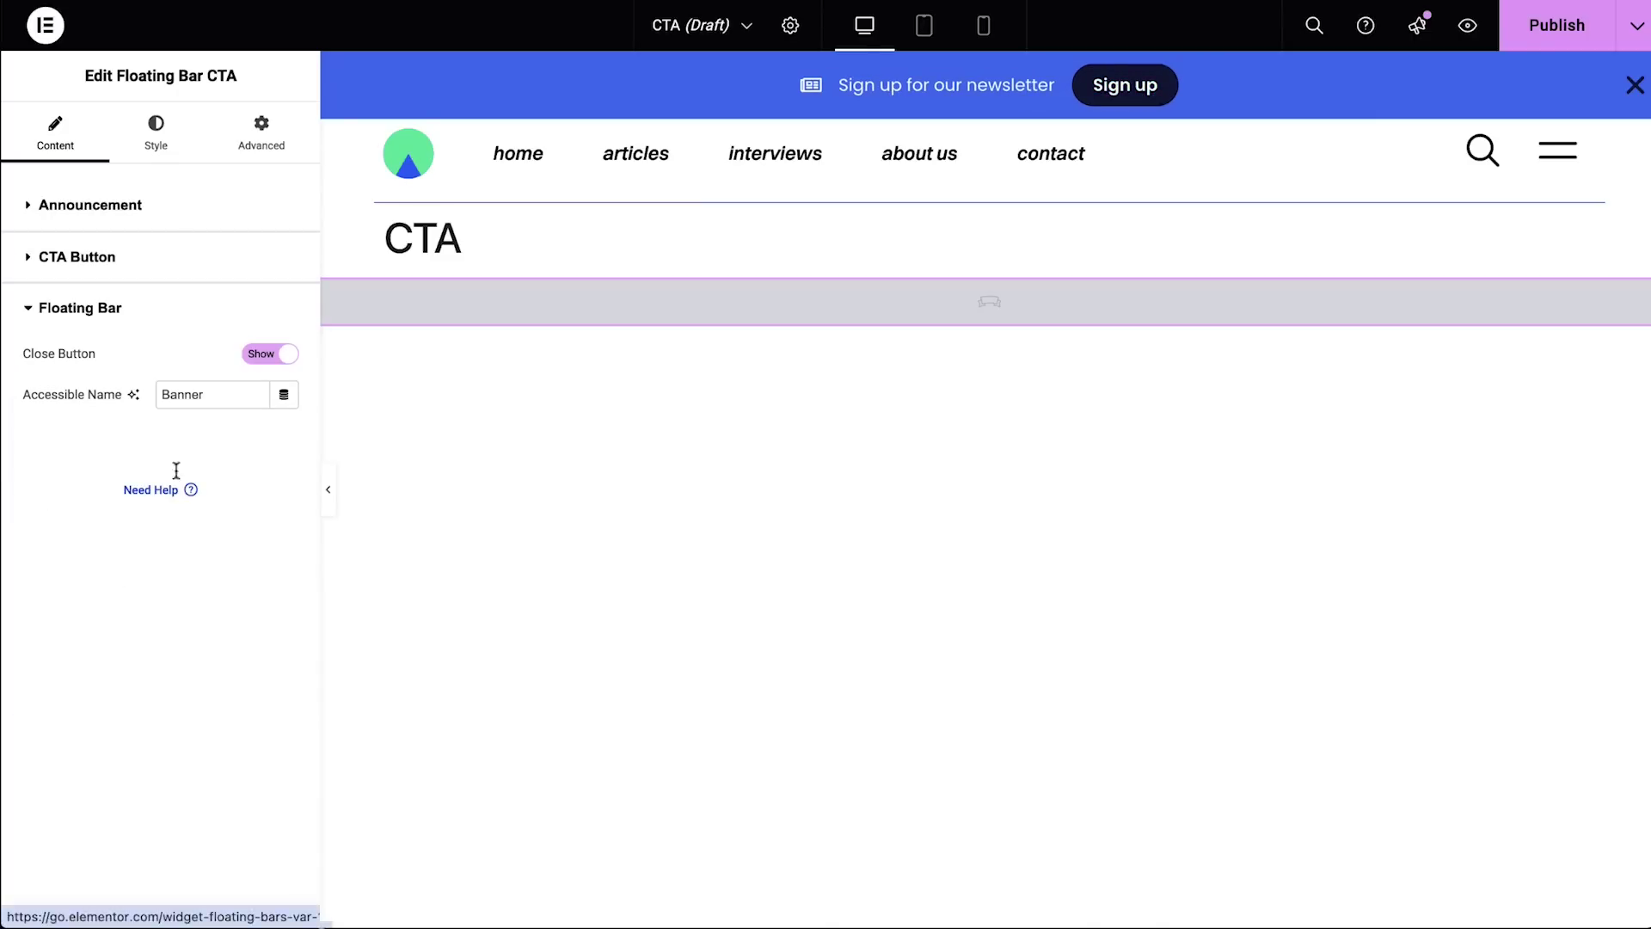
left_click(159, 140)
left_click(256, 283)
left_click(54, 404)
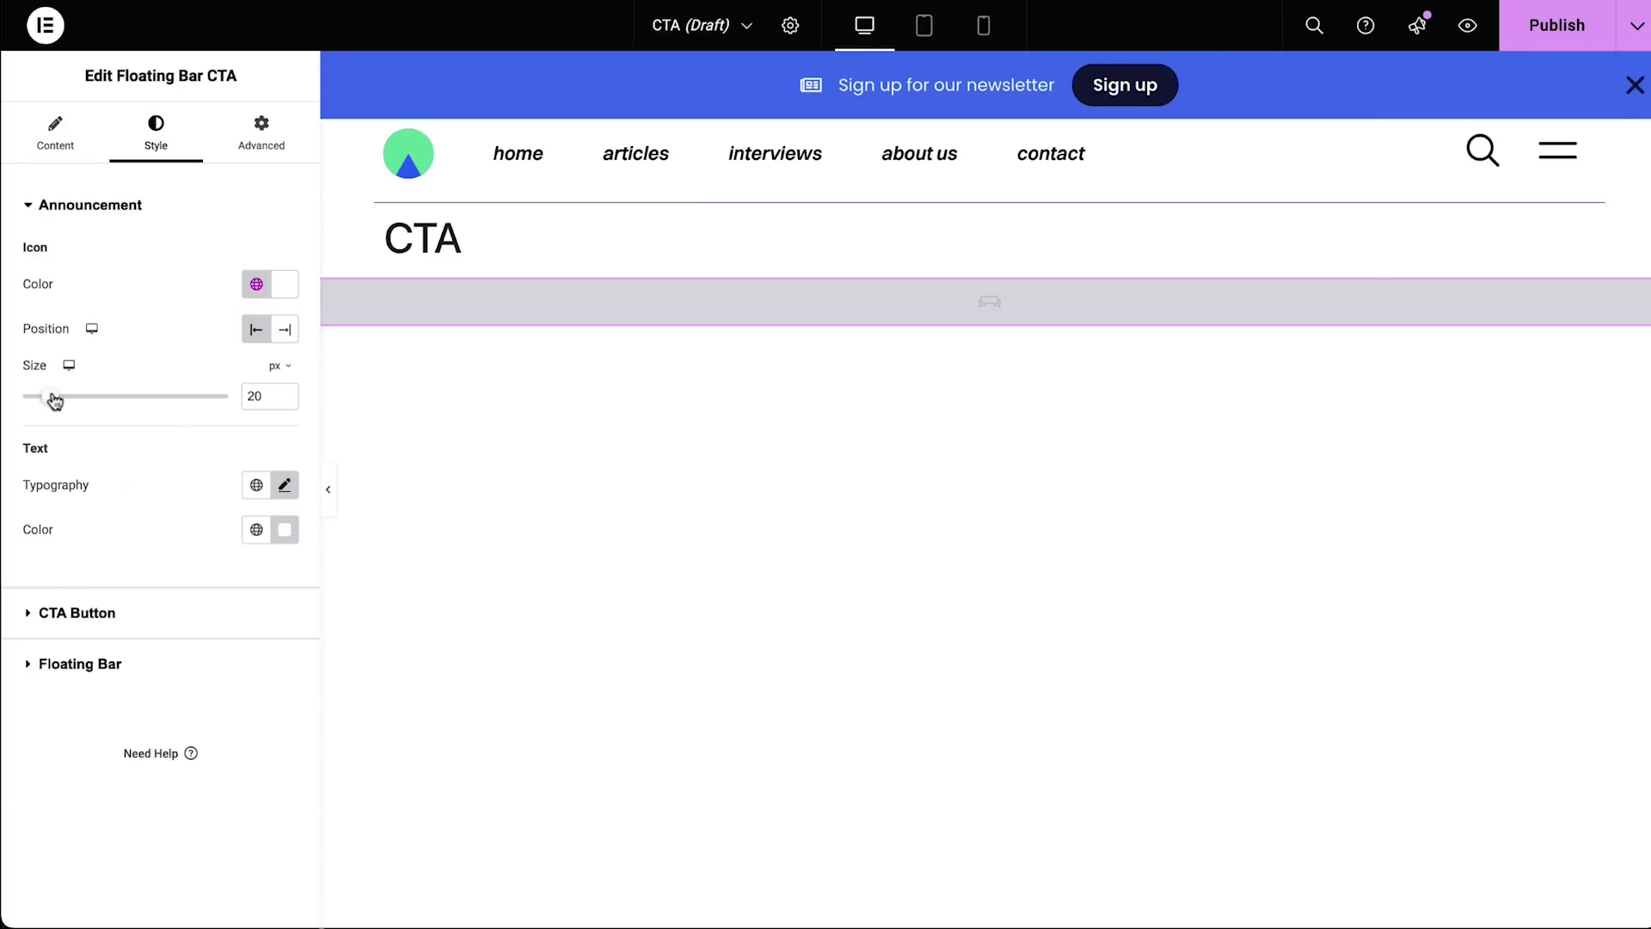
left_click_drag(54, 401, 72, 397)
left_click(256, 485)
left_click(249, 275)
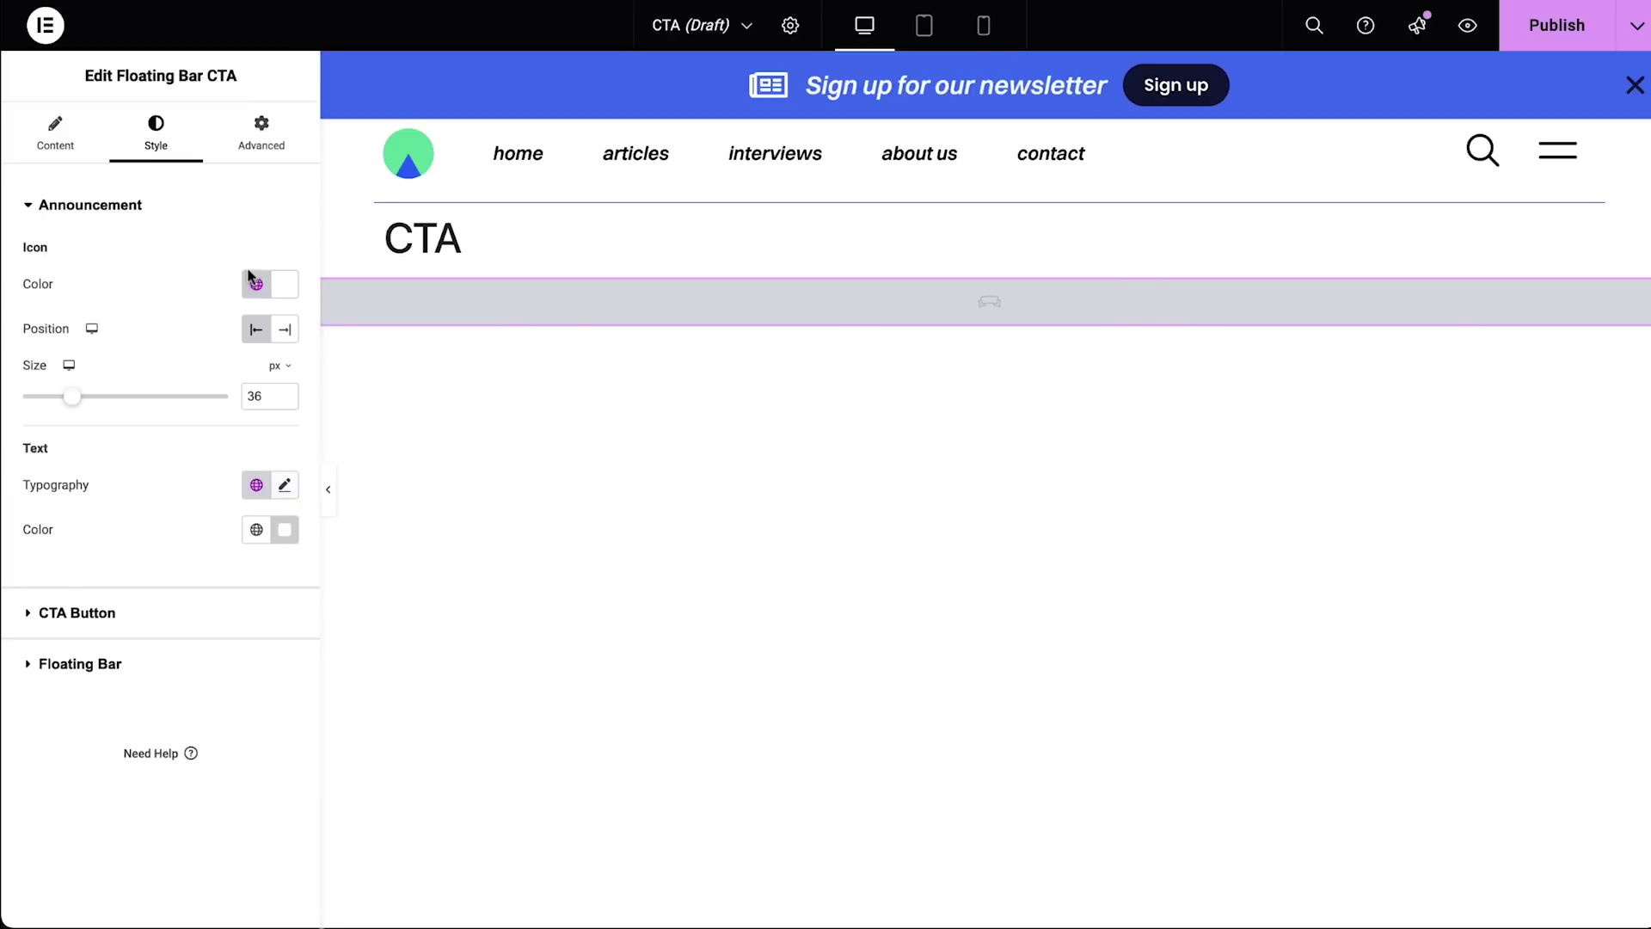
Style the button with Accent Text font, Accent green background and Primary black text
left_click(219, 612)
left_click(256, 350)
left_click(291, 641)
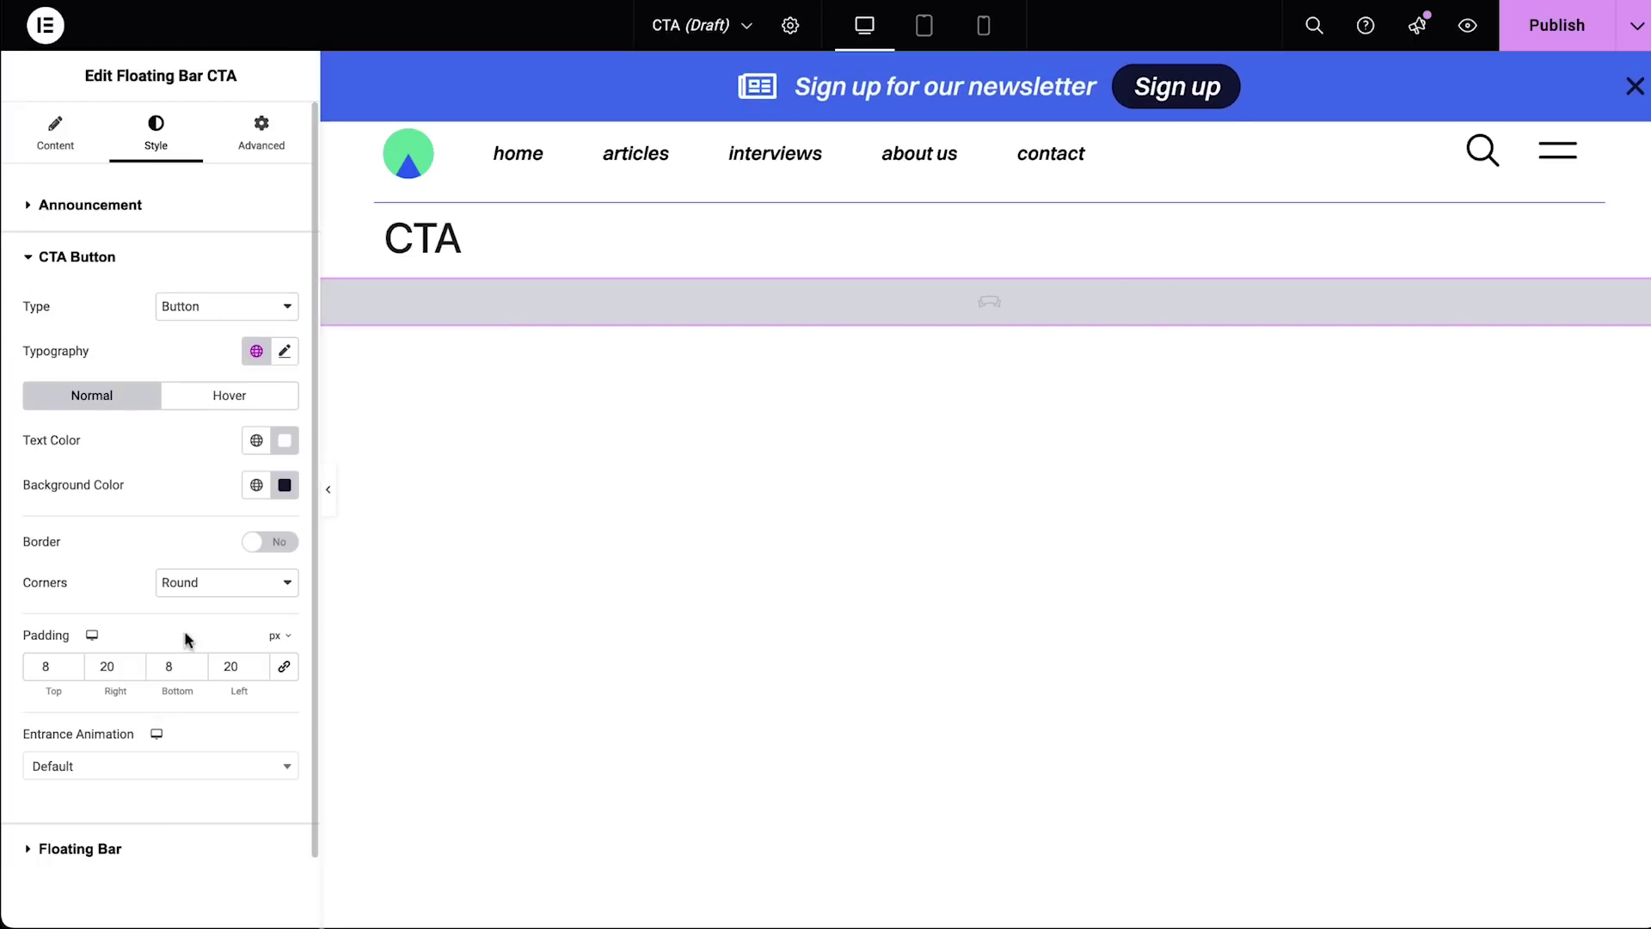
left_click(257, 487)
left_click(225, 192)
left_click(256, 440)
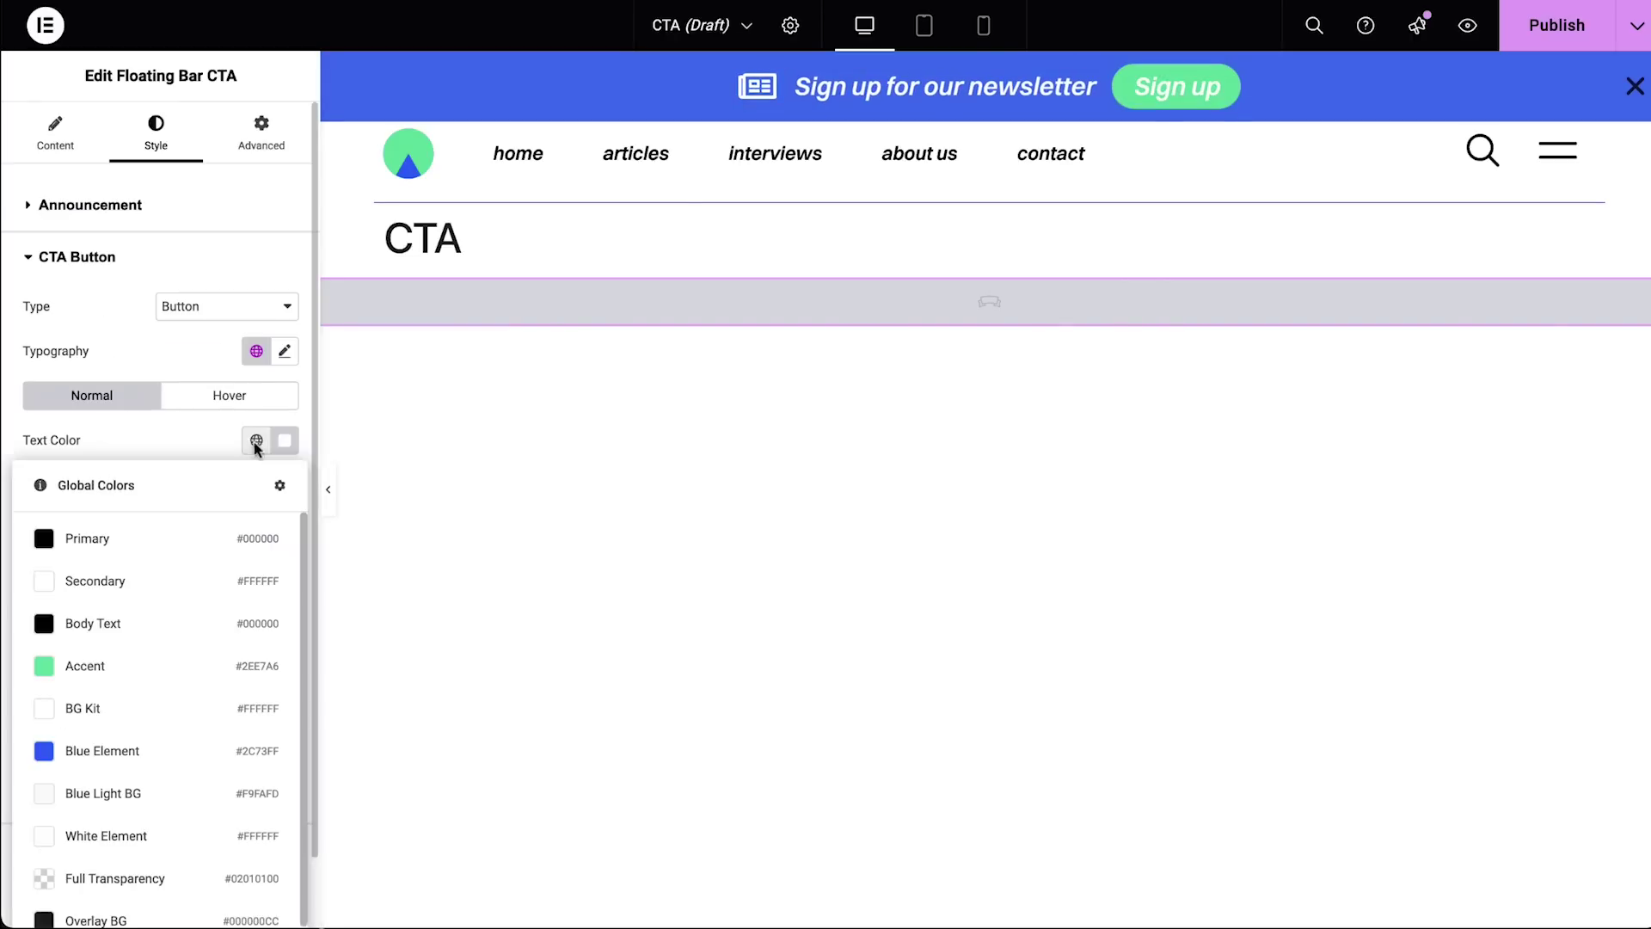
left_click(215, 534)
Set the button's left and right padding to 30, then try bottom and top bar positions
double_click(107, 666)
type("30")
double_click(231, 666)
type("30")
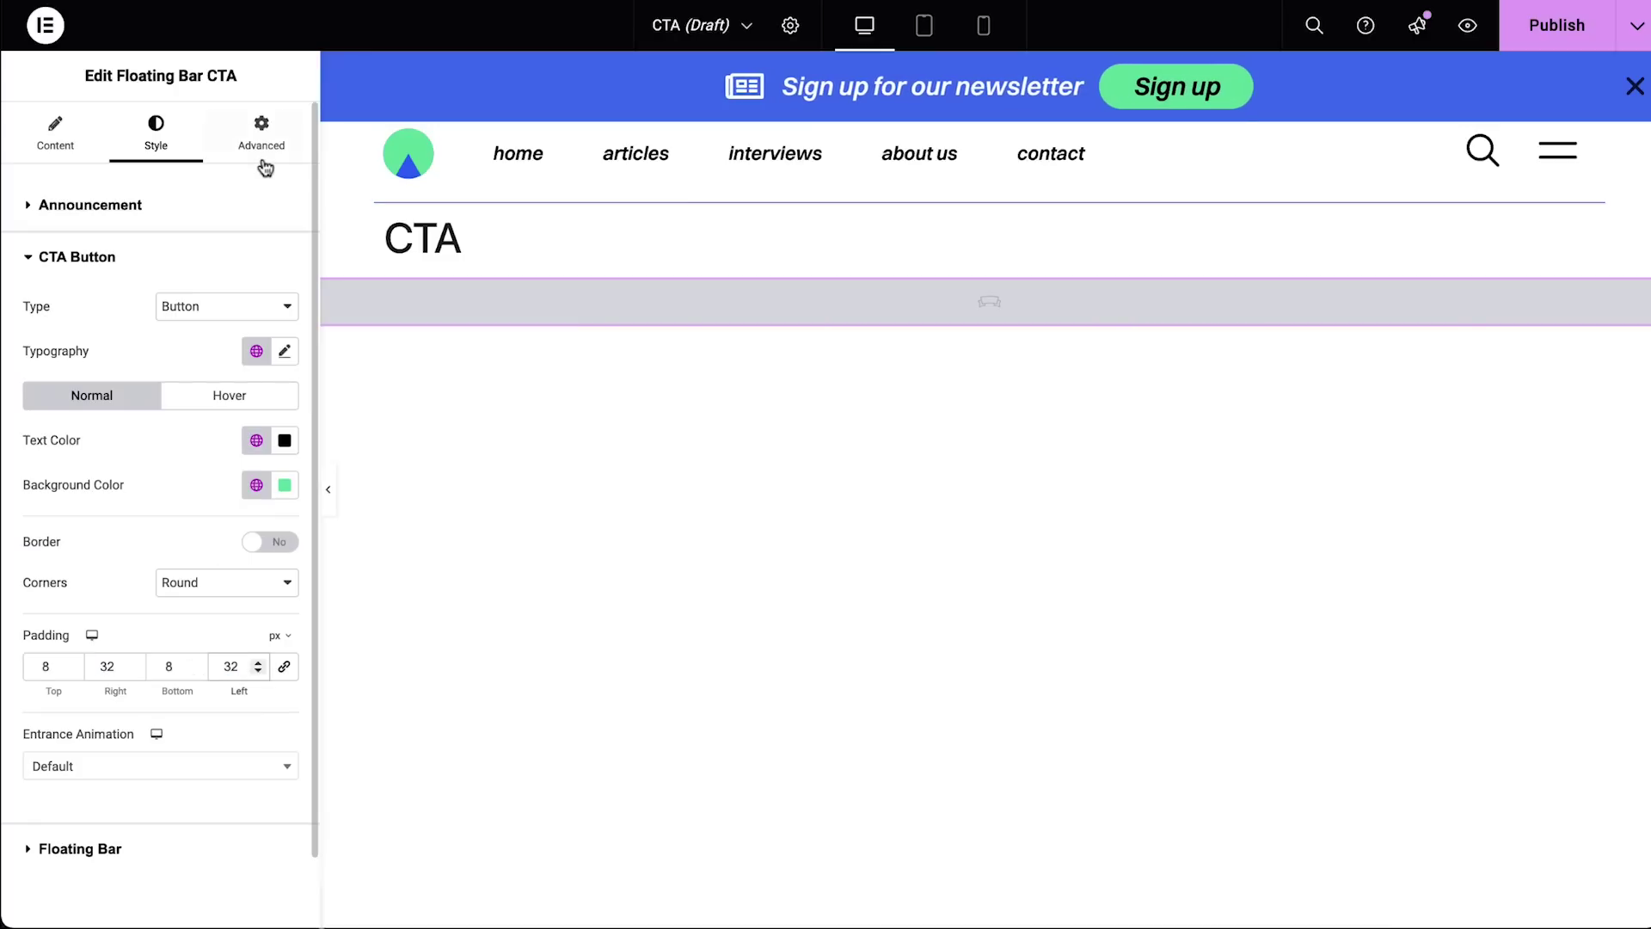
left_click(264, 145)
left_click(286, 257)
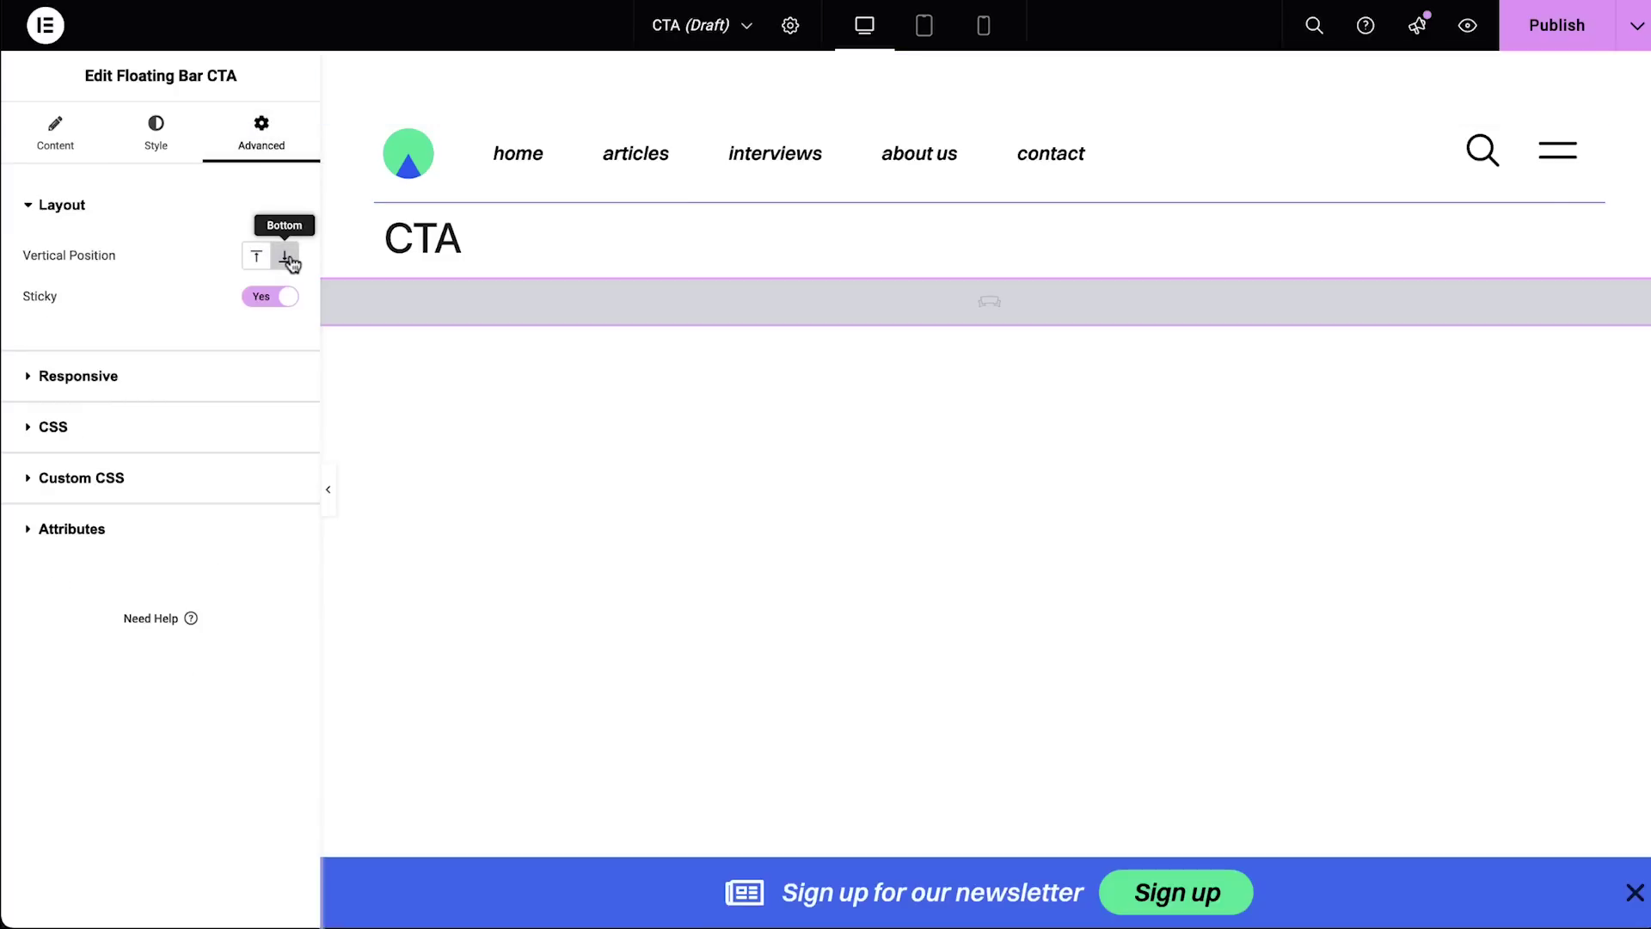
left_click(258, 263)
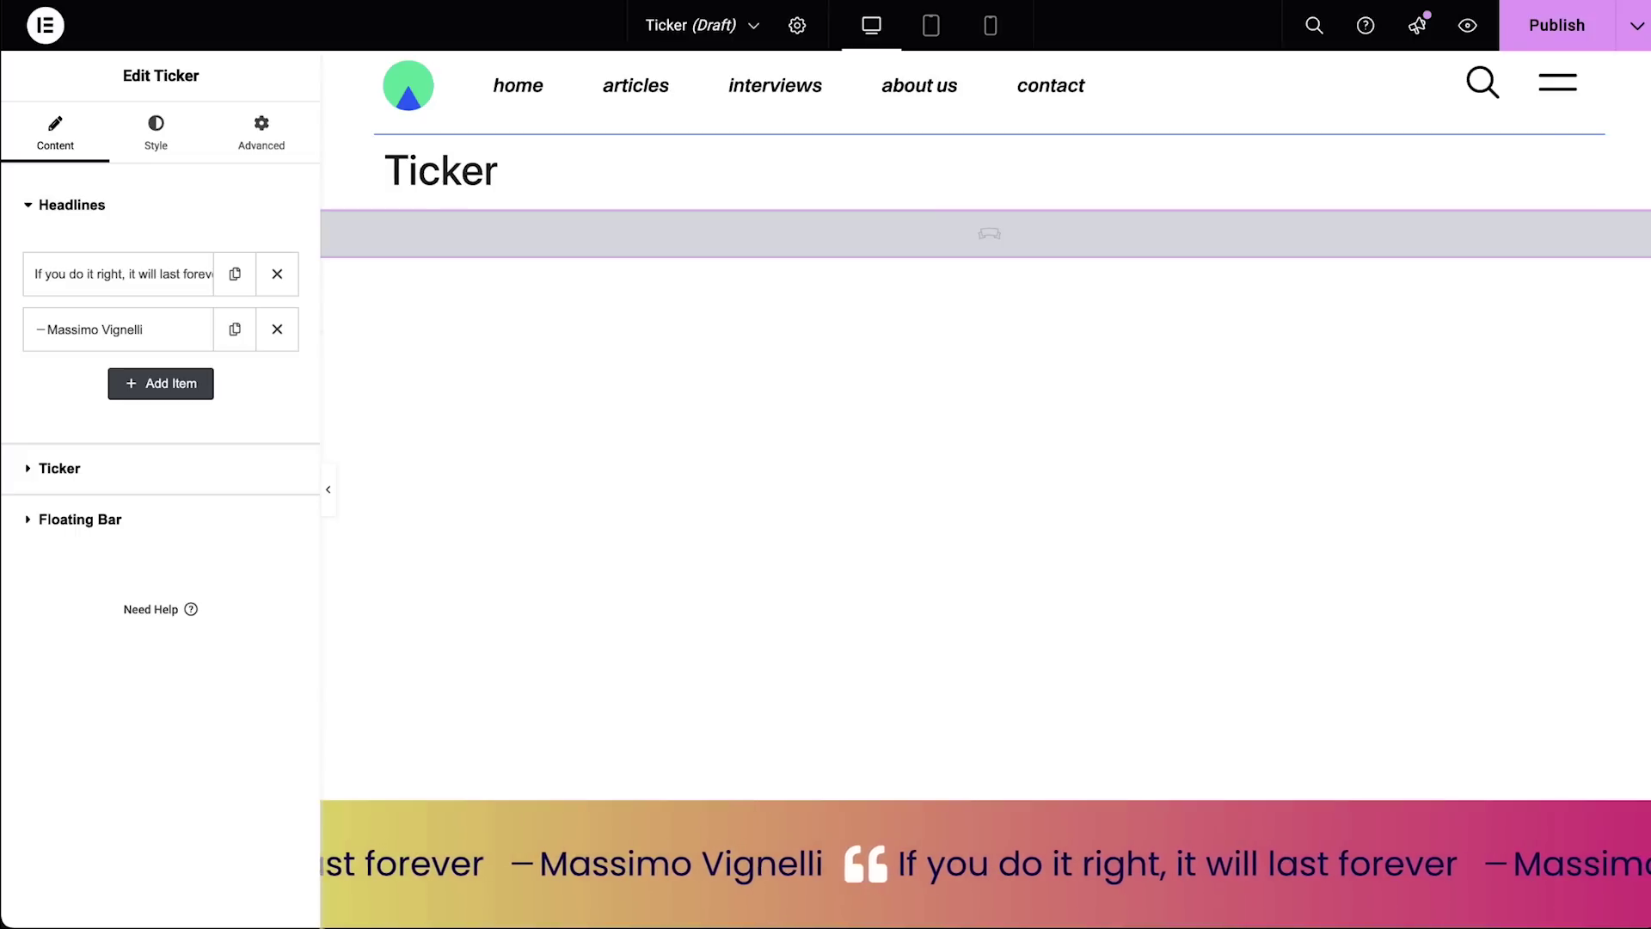
Change the first headline's text to 'out next week'
left_click(92, 275)
triple_click(188, 394)
type("out")
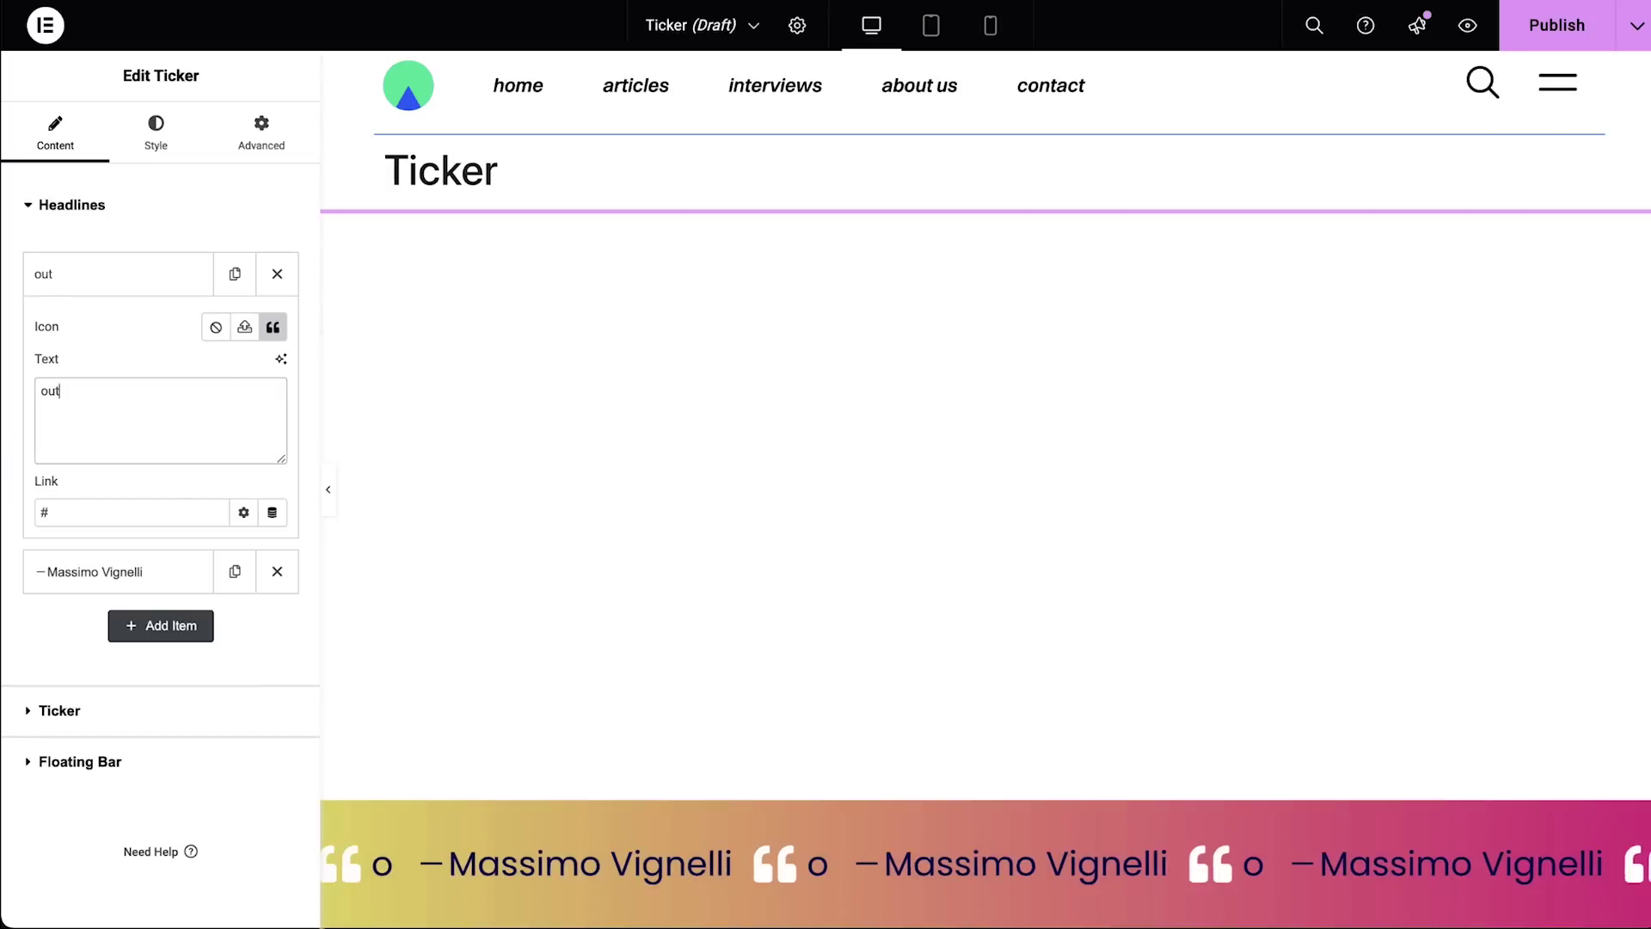
type(" next week")
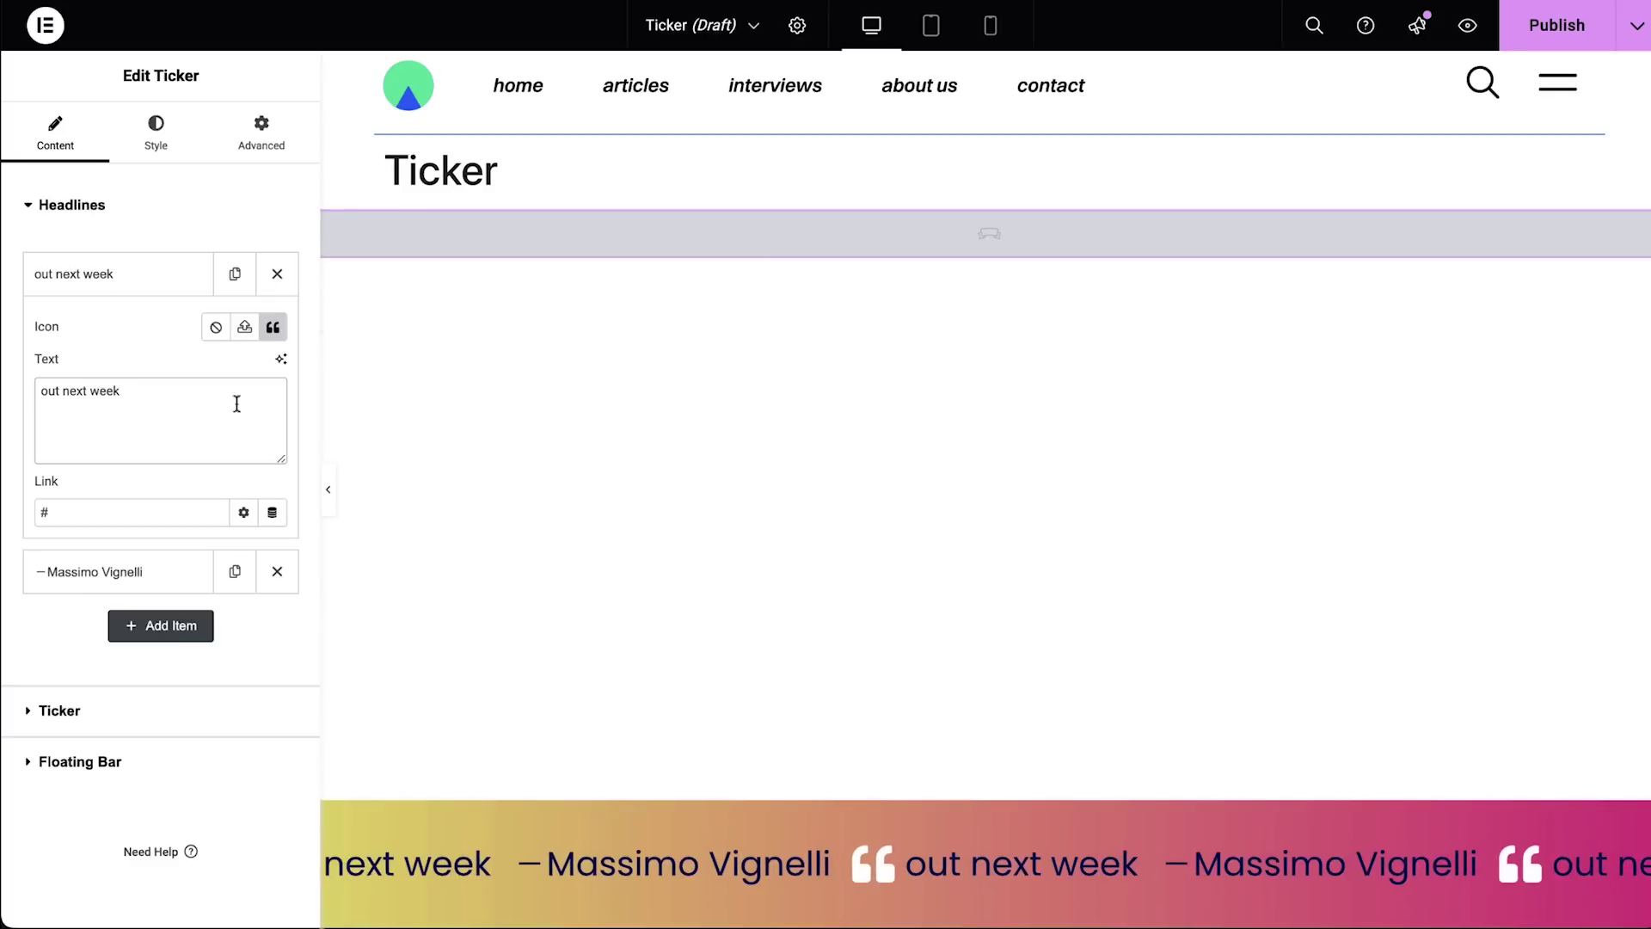
Give the headline a Bullhorn icon and delete the Massimo Vignelli item
left_click(272, 327)
left_click(656, 147)
type("bull")
left_click(634, 268)
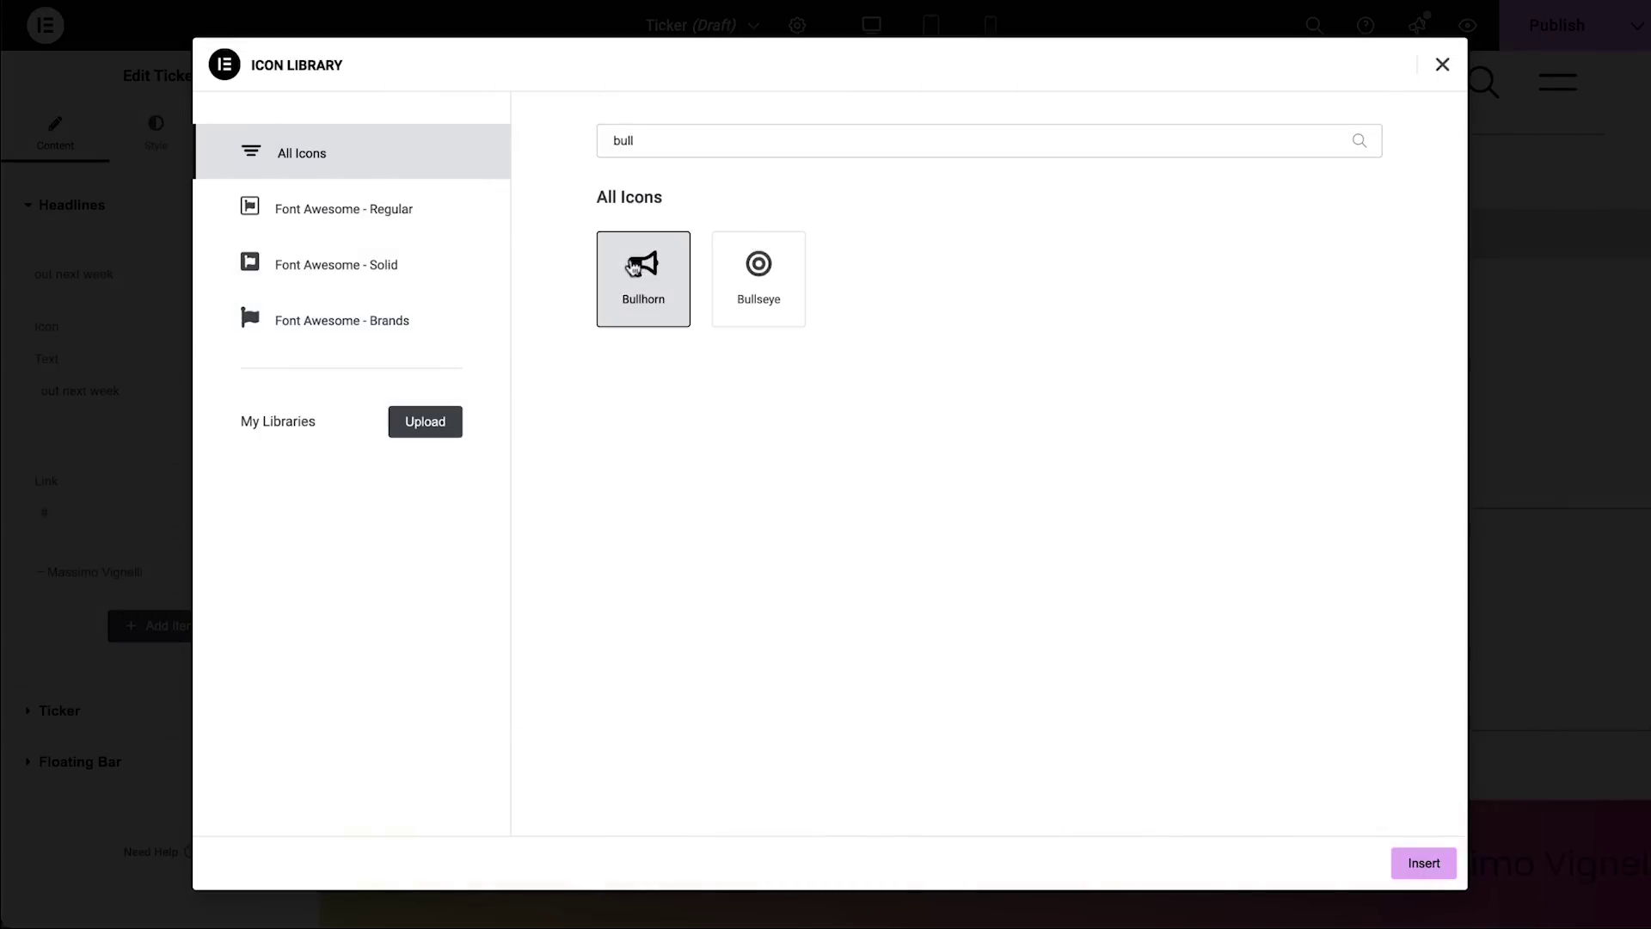
left_click(1423, 863)
left_click(275, 571)
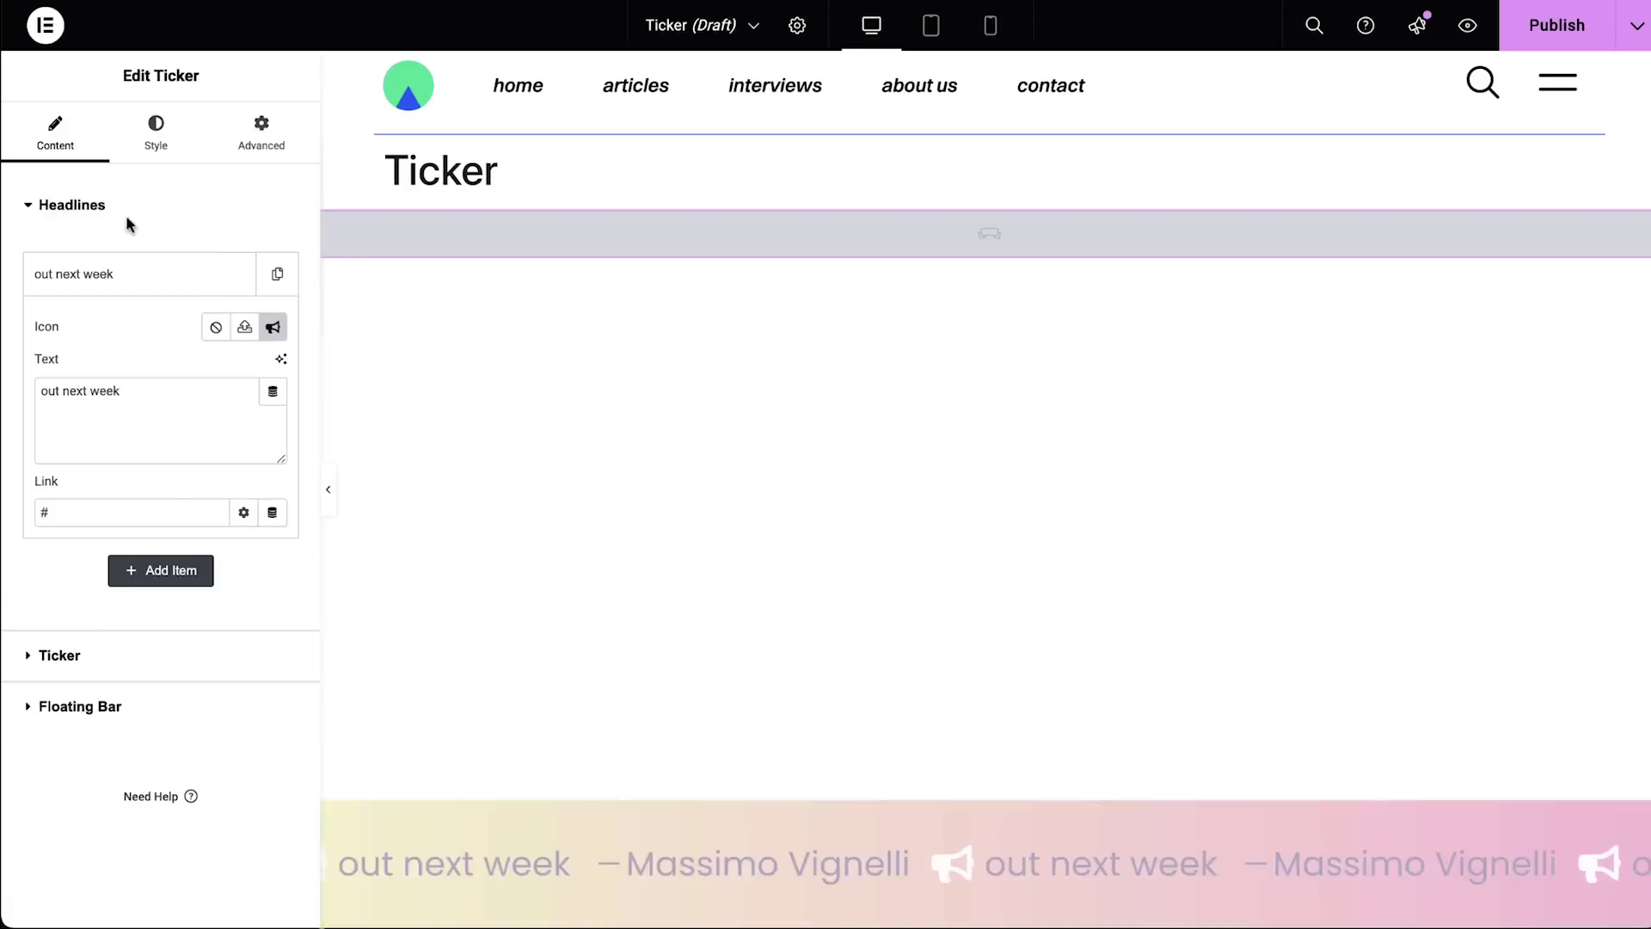
left_click(156, 133)
Give the ticker text an italic global font and the Primary black global colour
left_click(257, 551)
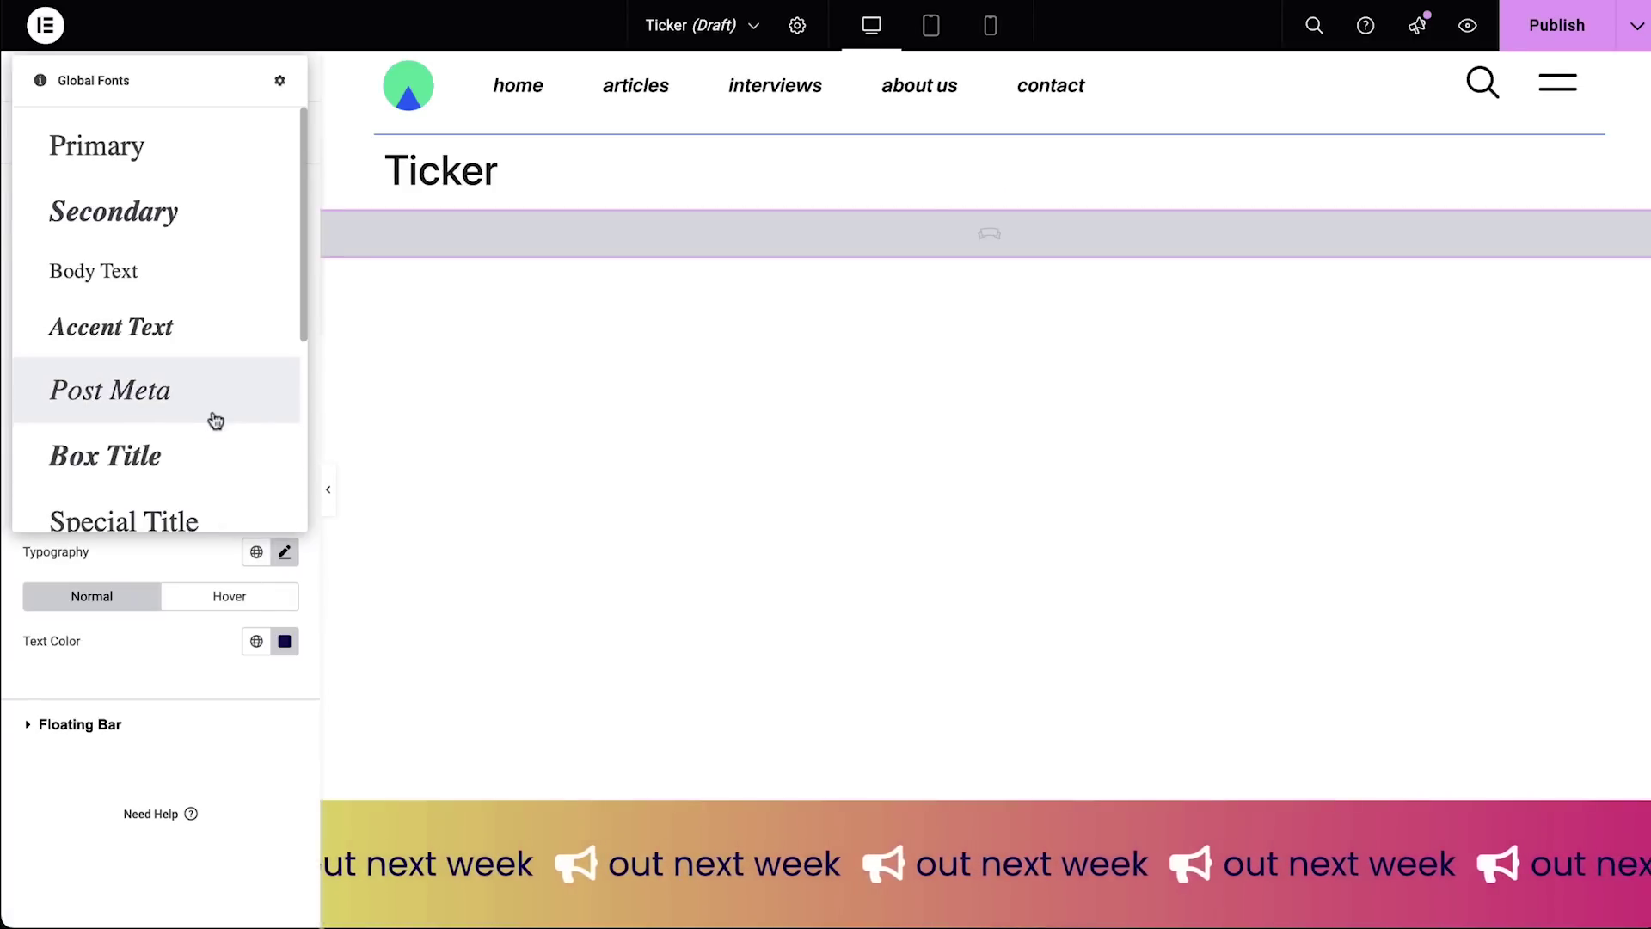
left_click(214, 404)
left_click(256, 640)
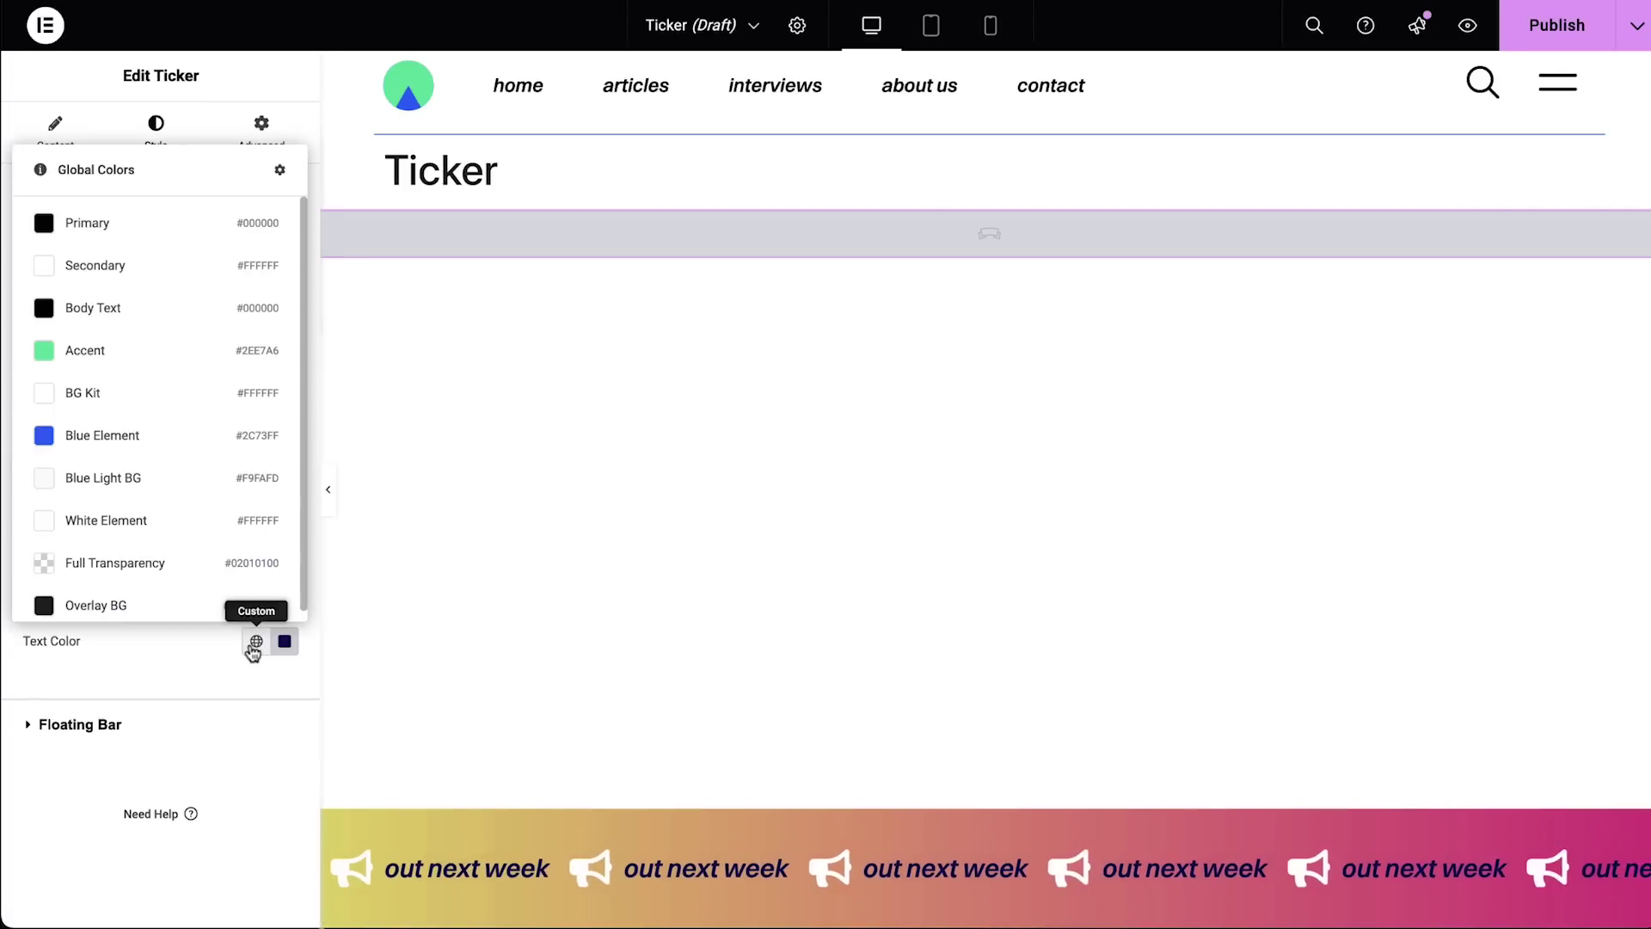
left_click(186, 224)
Make the floating bar background a solid Accent green instead of a Blue-to-Accent gradient
left_click(239, 735)
left_click(256, 650)
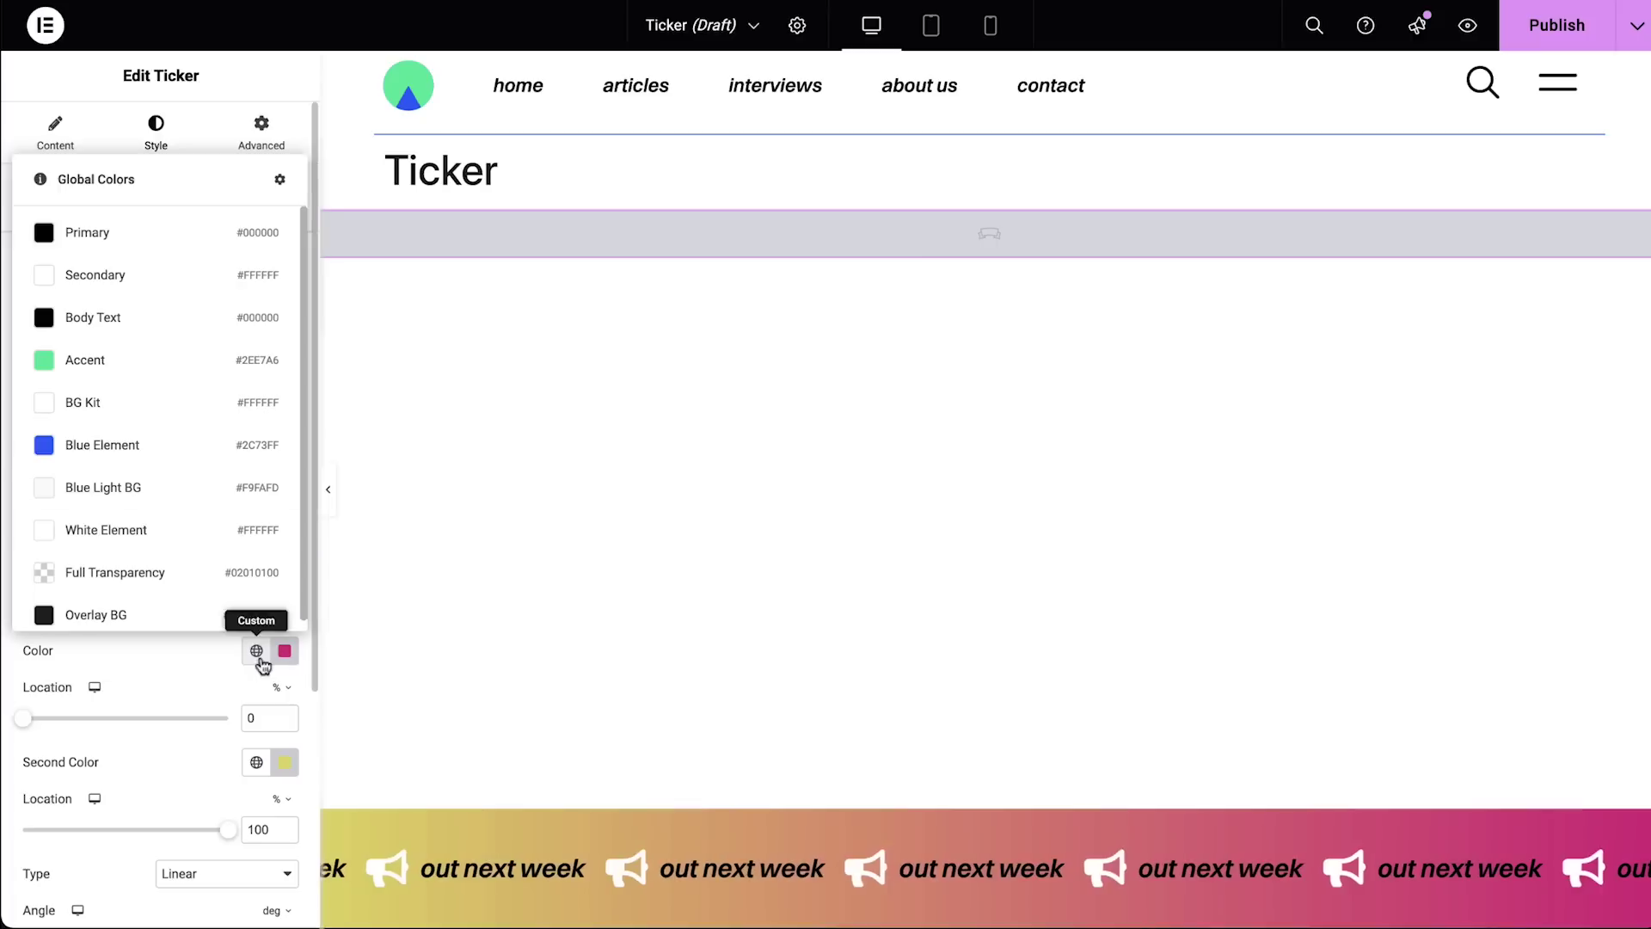
left_click(129, 442)
left_click(256, 762)
left_click(214, 473)
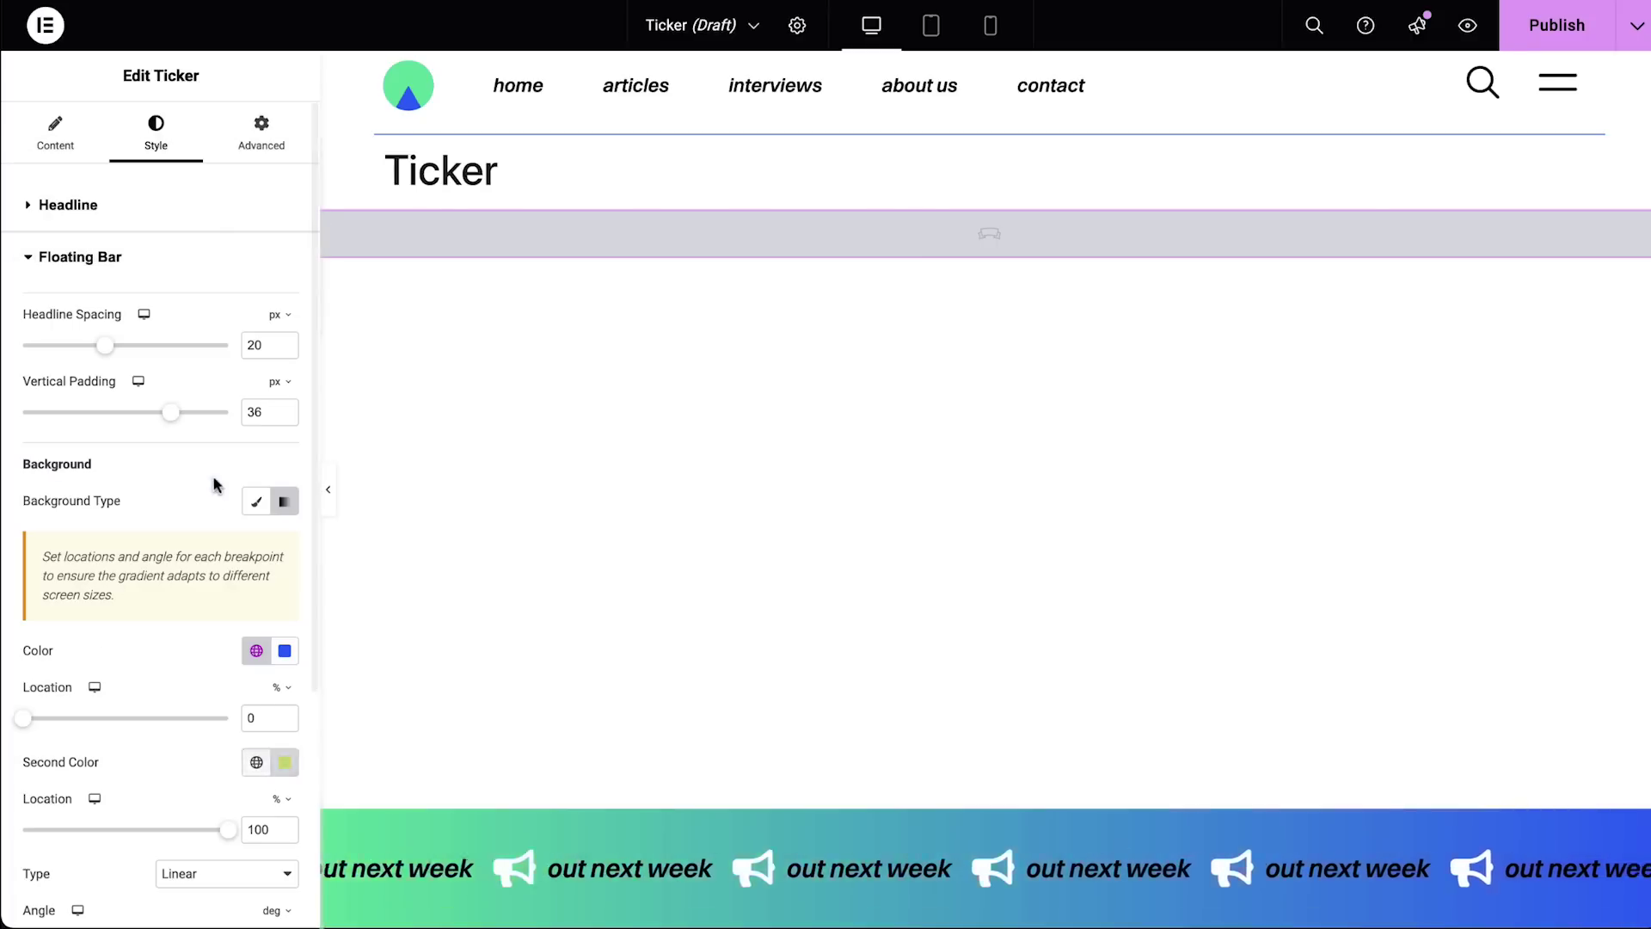
left_click(255, 500)
left_click(257, 545)
left_click(218, 256)
Colour the ticker icons with the Blue Element global colour
left_click(207, 207)
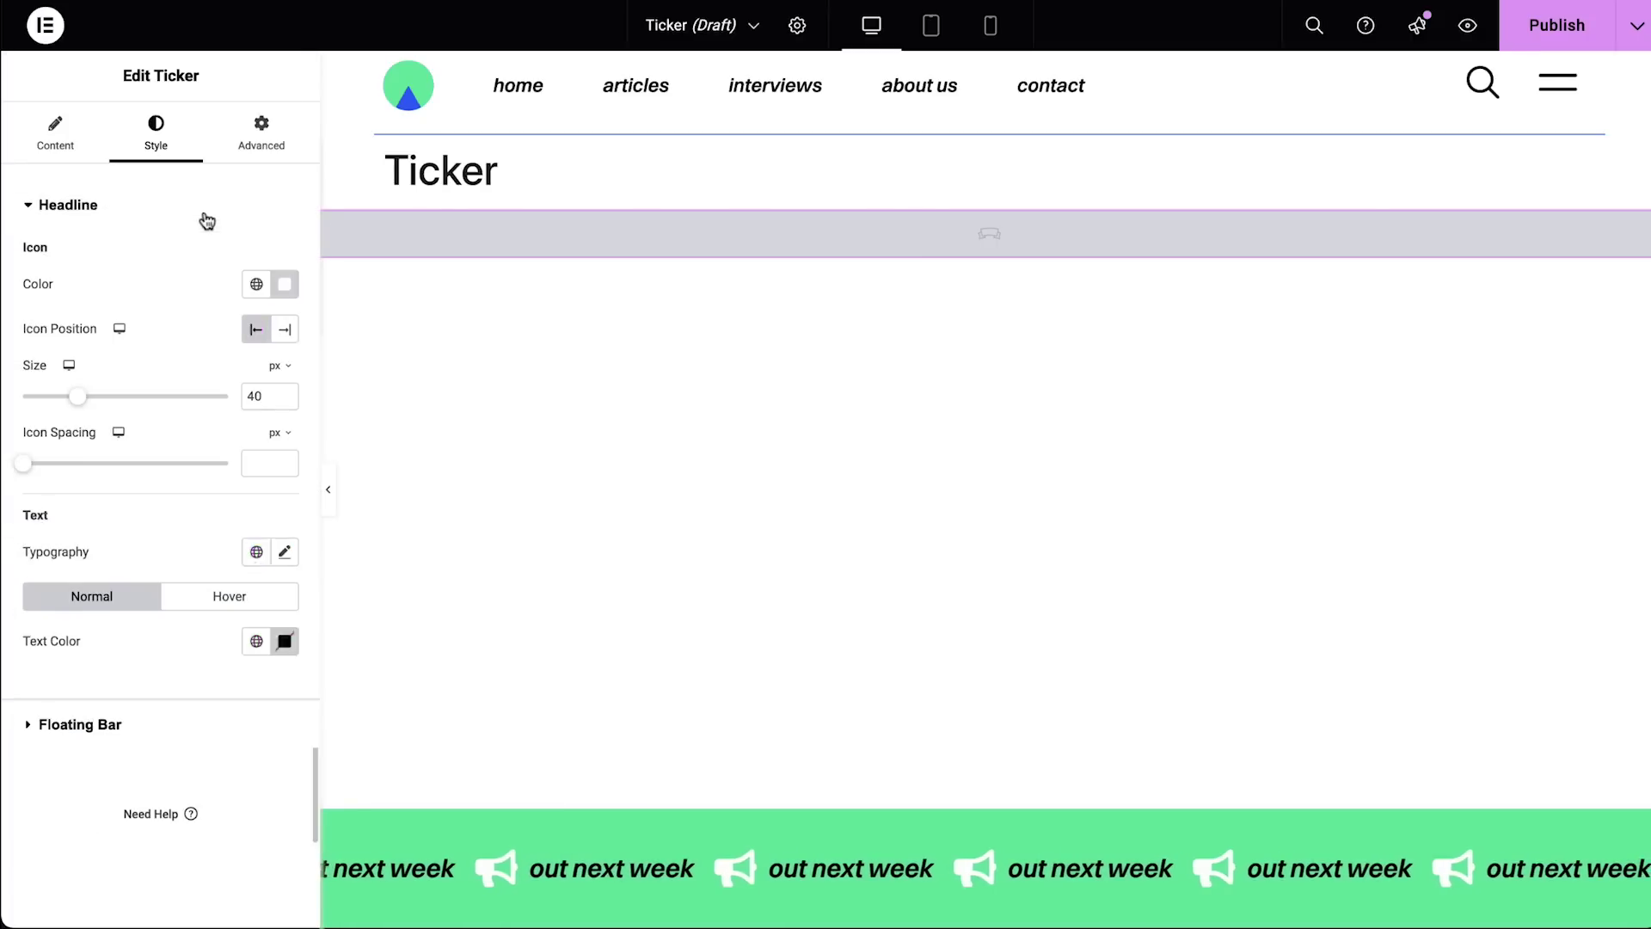
left_click(257, 284)
left_click(130, 598)
Set the ticker movement type to Autoplay after briefly trying scroll-only movement
left_click(55, 133)
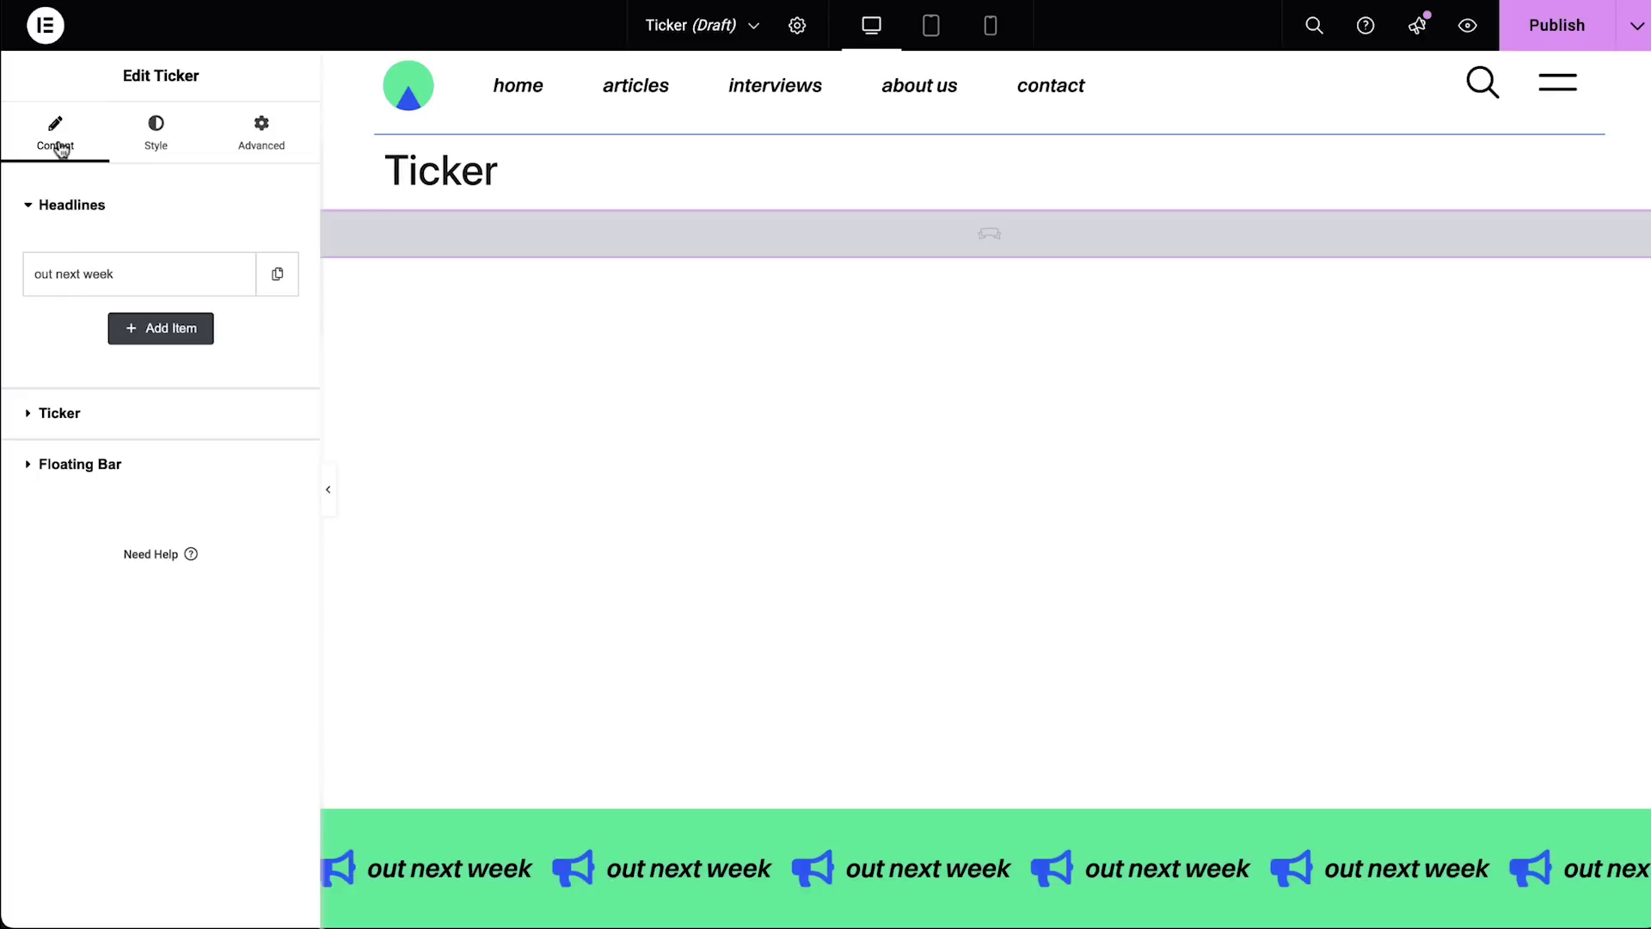
left_click(122, 420)
left_click(273, 310)
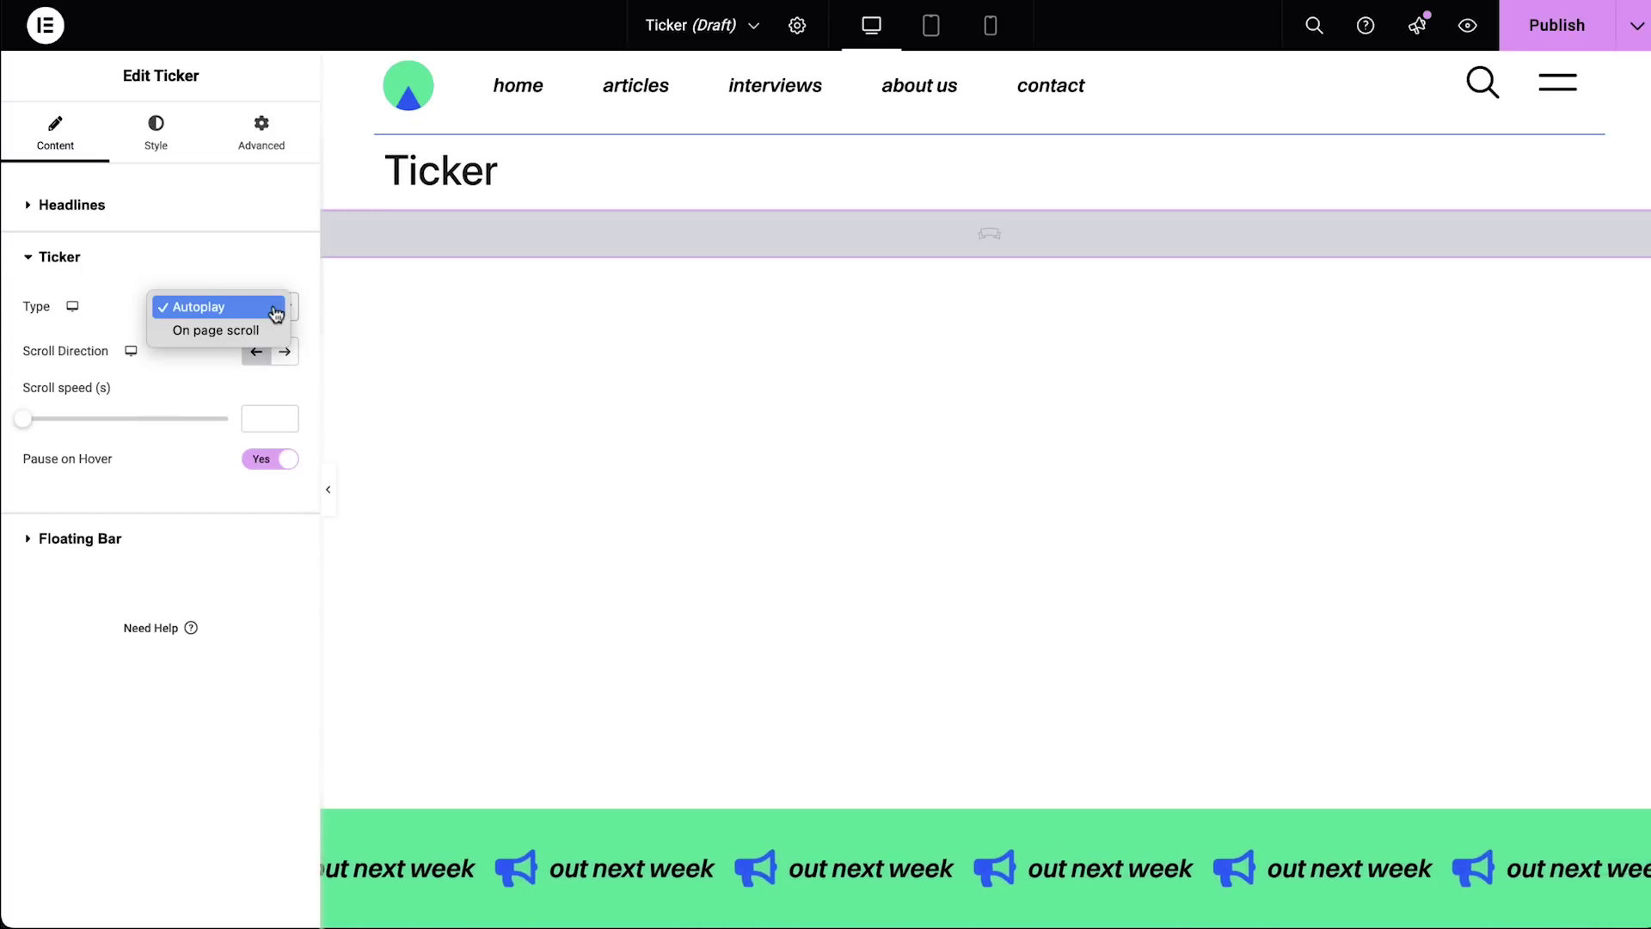
left_click(276, 331)
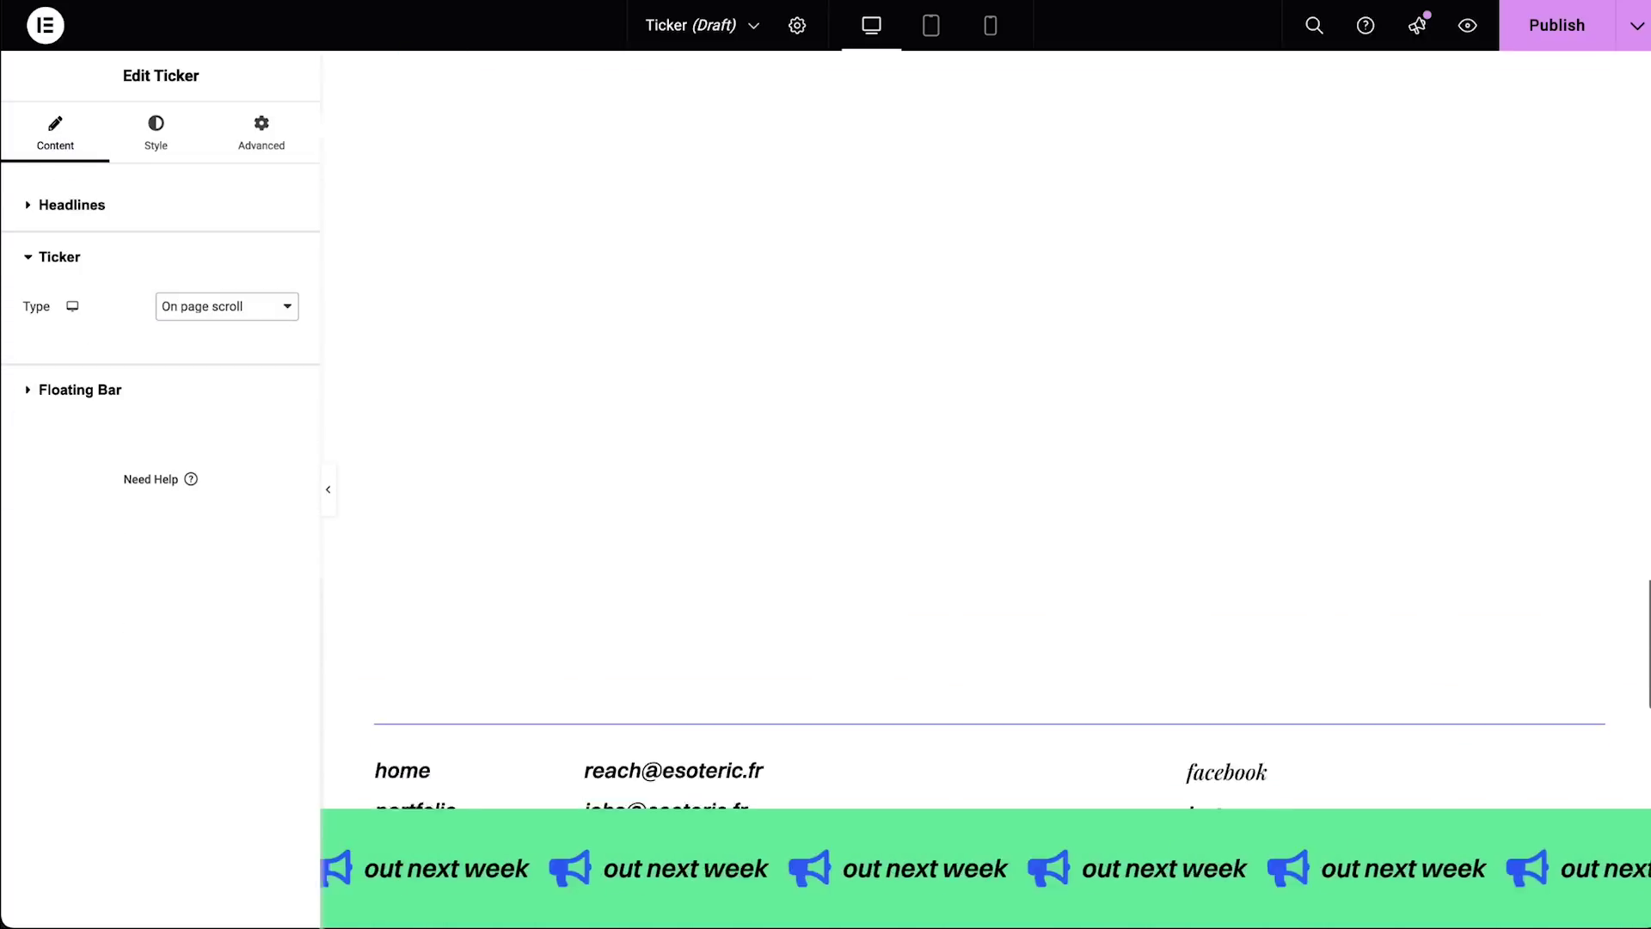
left_click(270, 309)
left_click(258, 282)
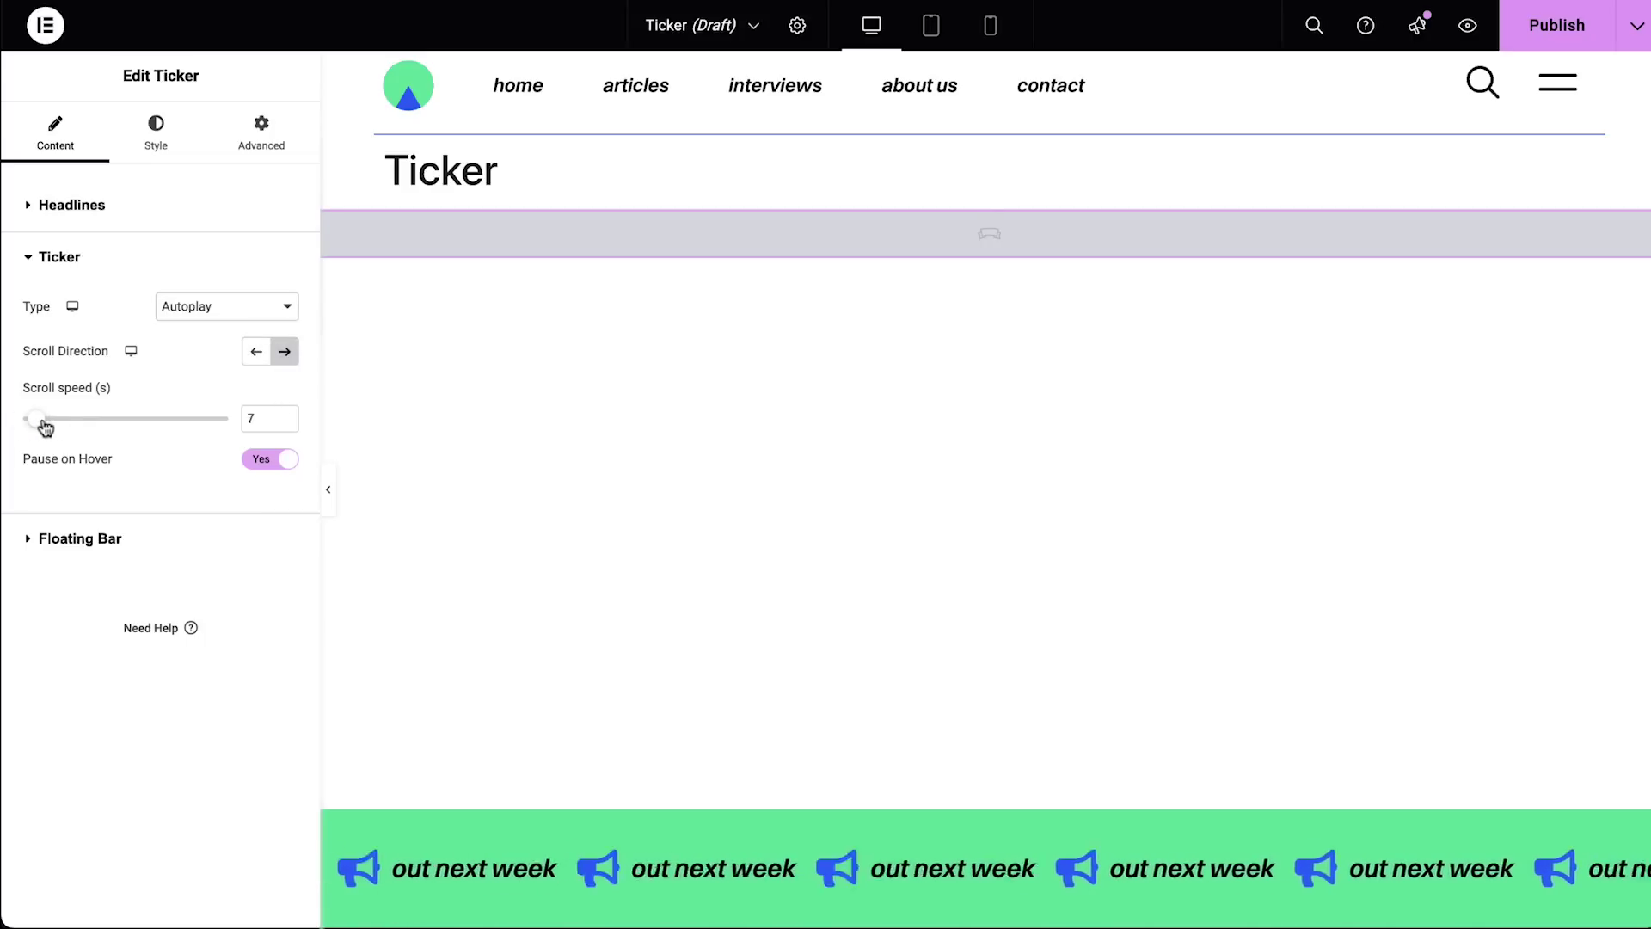
Pin the ticker bar to the top and insert the Coupon Code floating bar template
left_click(165, 538)
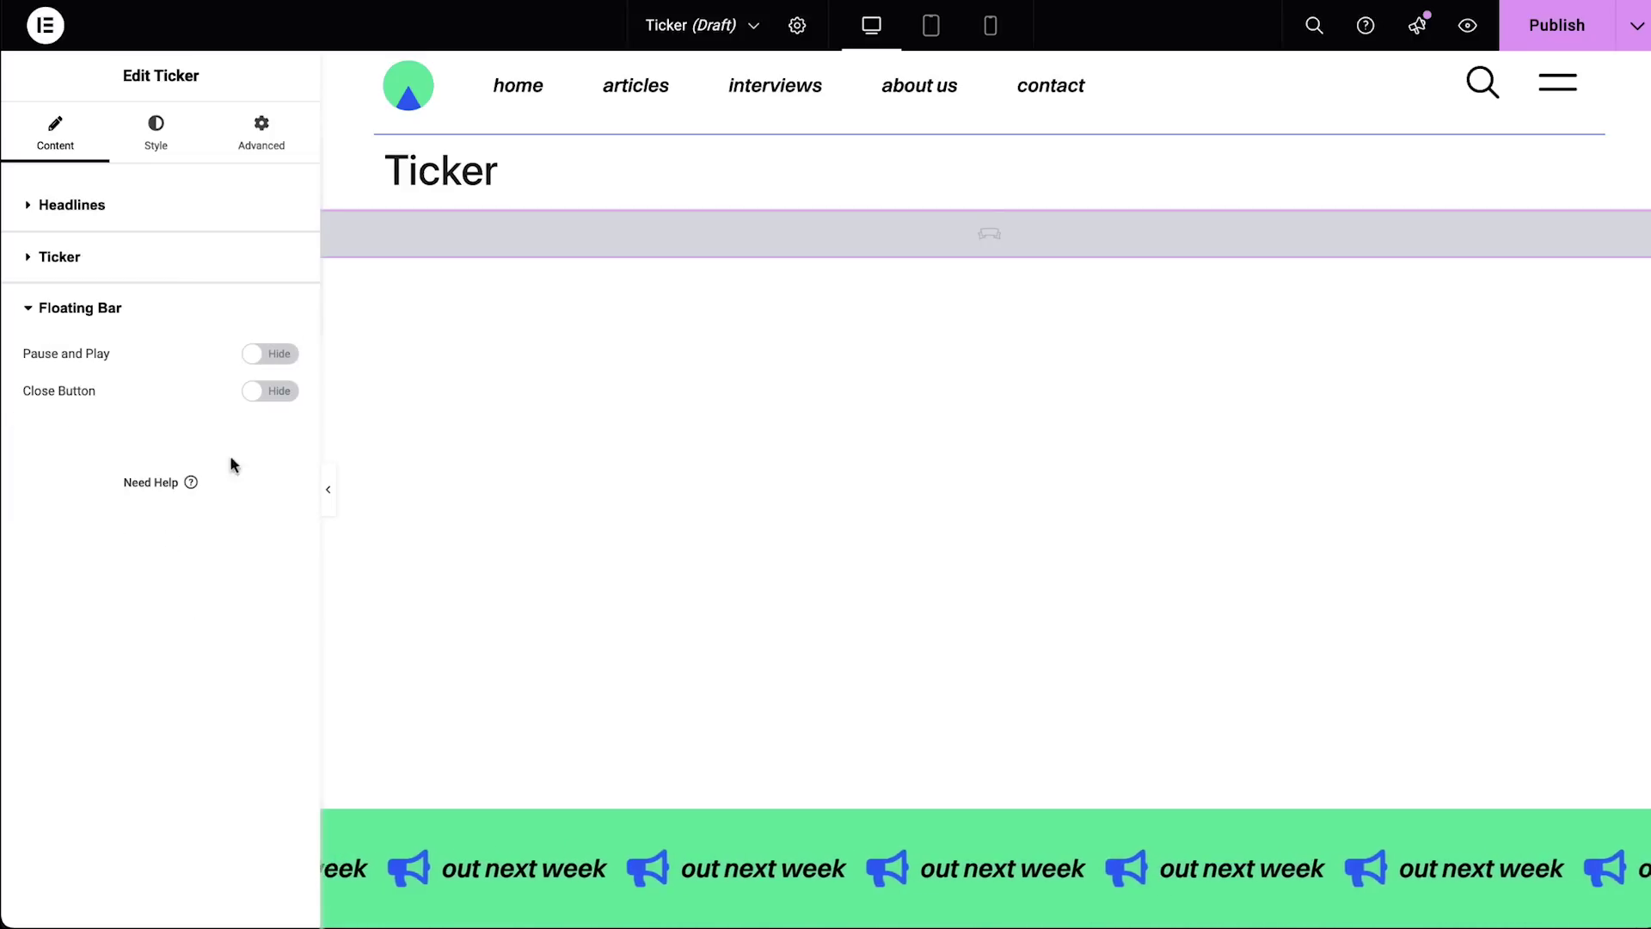
left_click(275, 142)
left_click(258, 255)
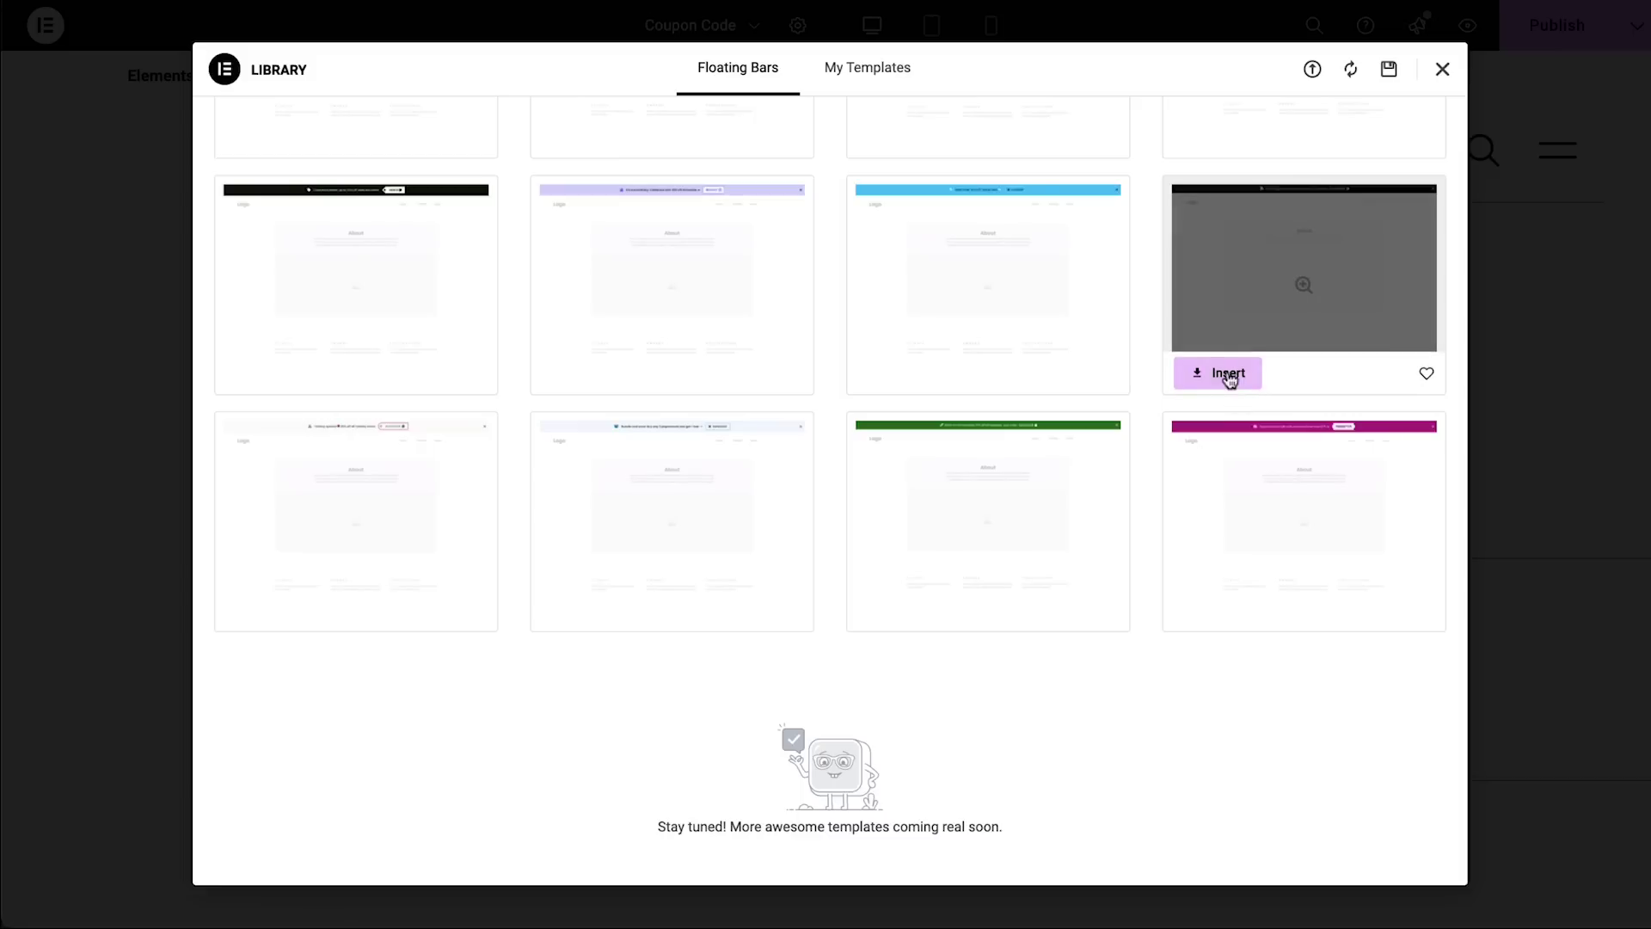
left_click(1227, 371)
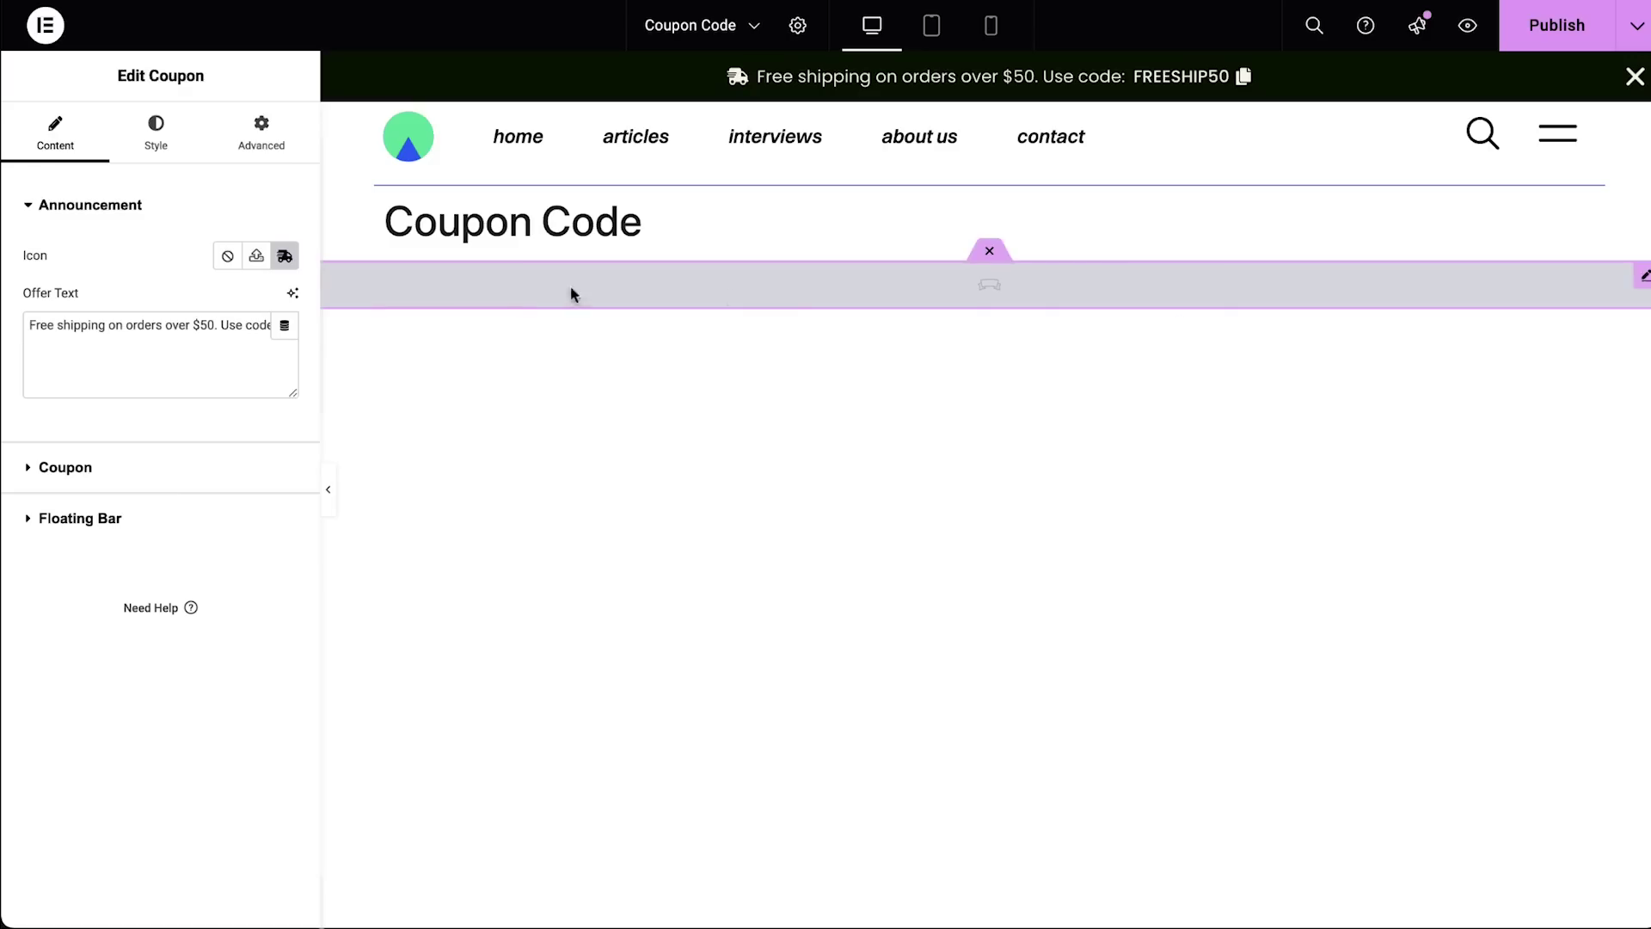
Remove the icon, set offer text '20$ off on yearly subscription' and code ELMNTR324
left_click(225, 257)
triple_click(225, 333)
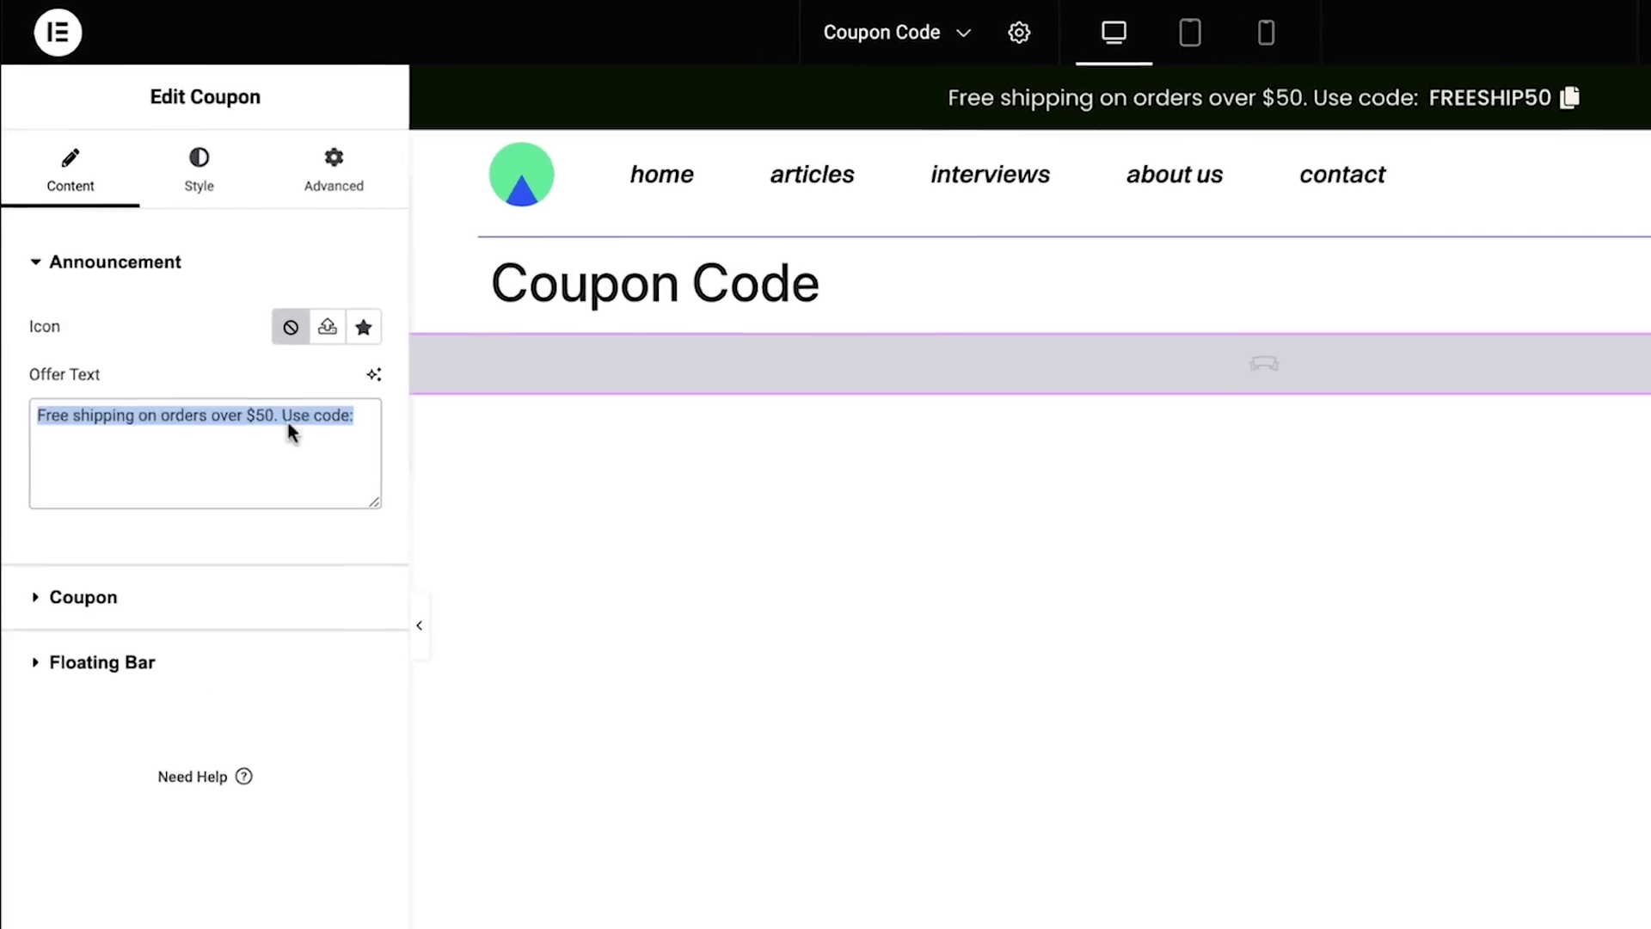
type("20$ off on yearly subscription")
left_click(185, 595)
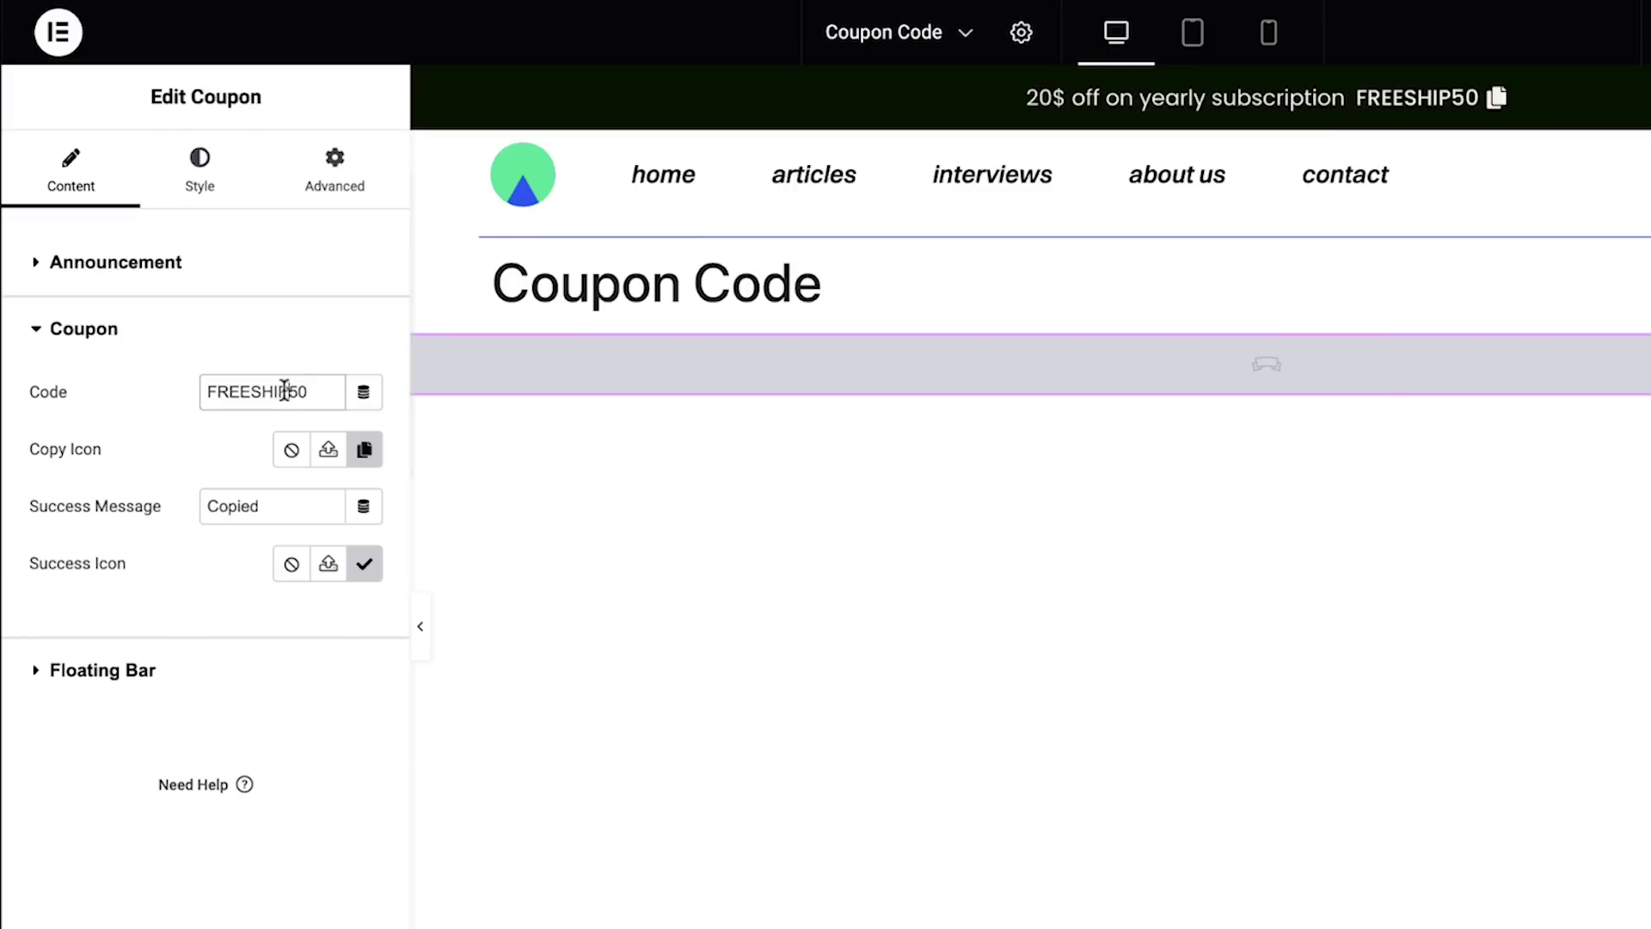
key("ctrl+v")
Style the offer text Primary black with Body Text font, and the close button Primary black
left_click(209, 181)
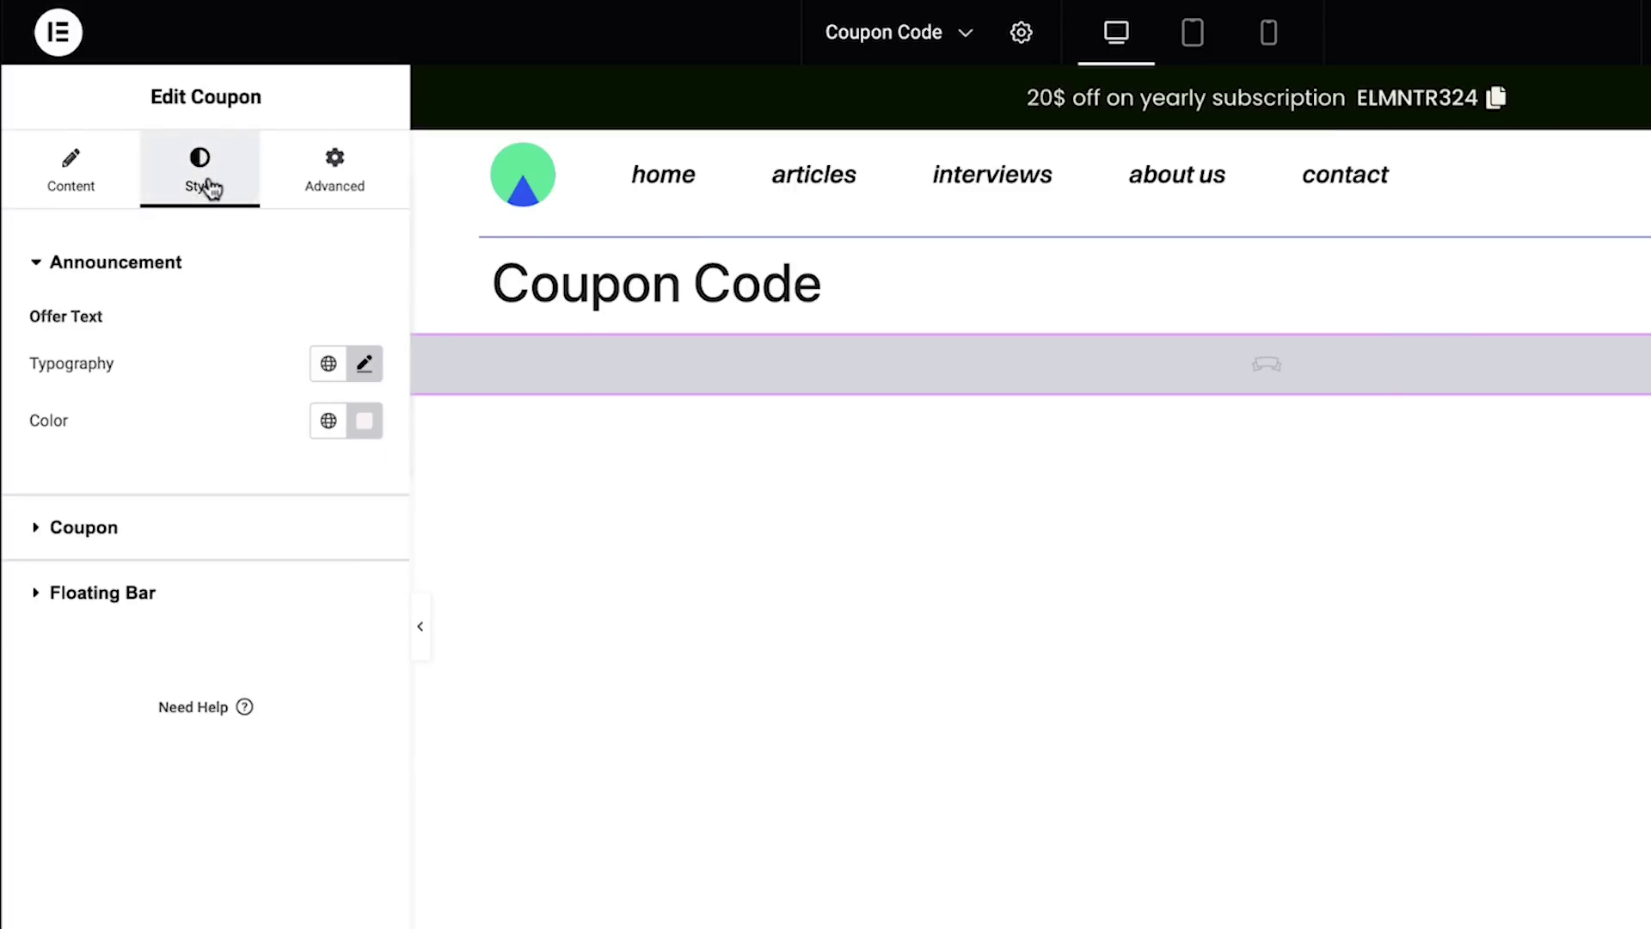
left_click(328, 420)
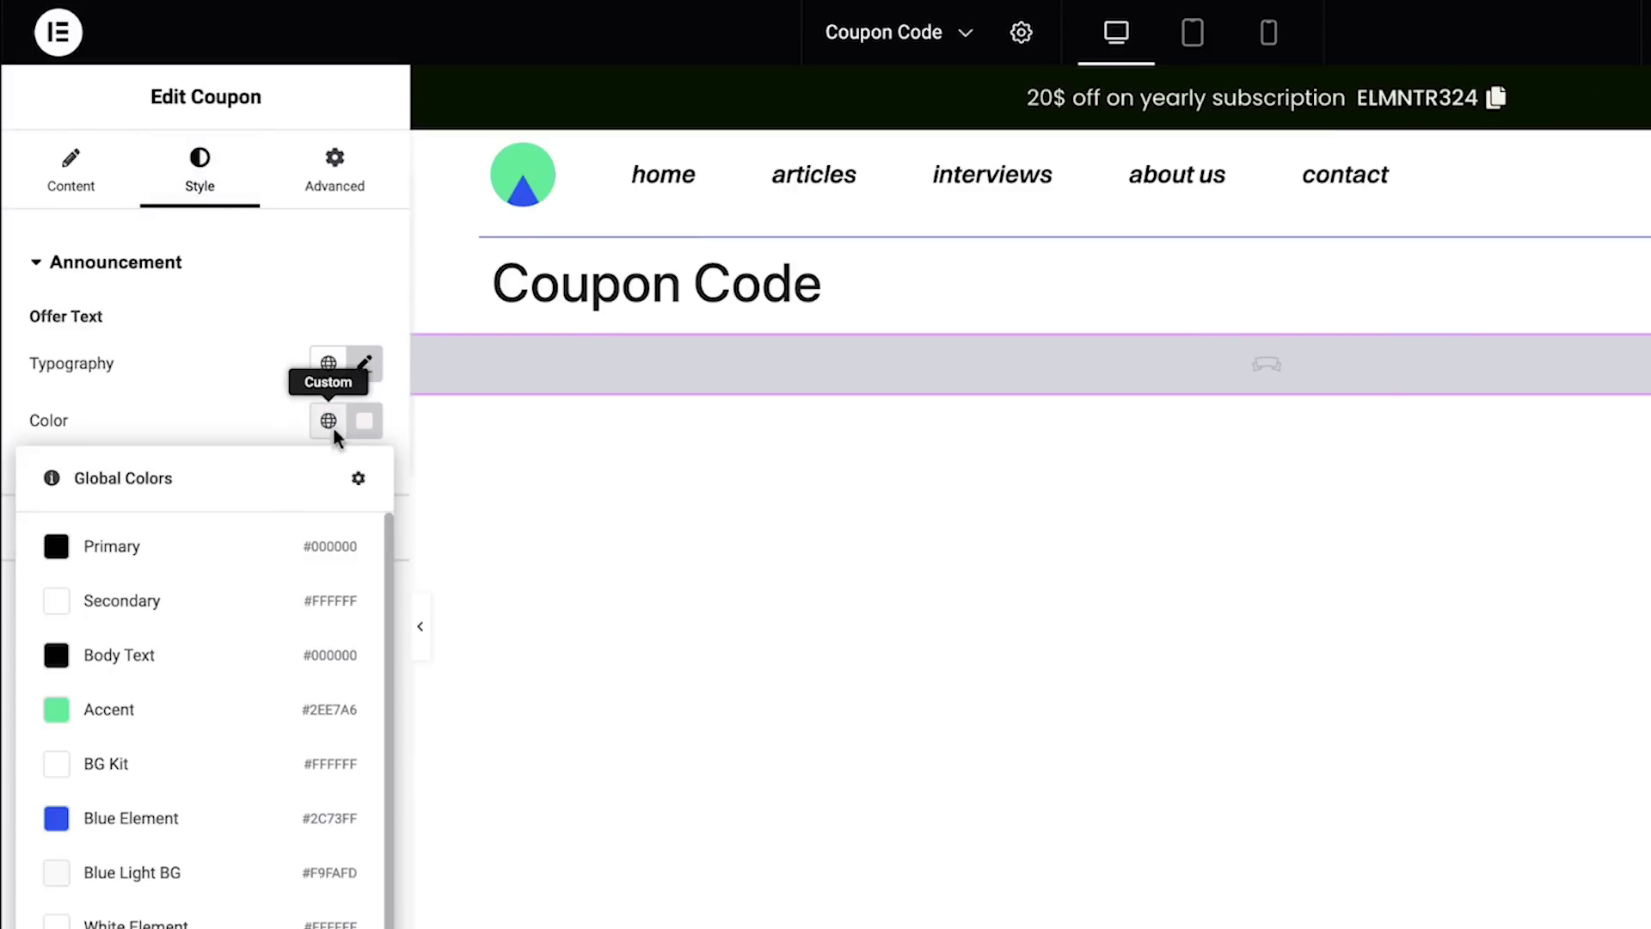
left_click(223, 547)
left_click(325, 364)
left_click(118, 670)
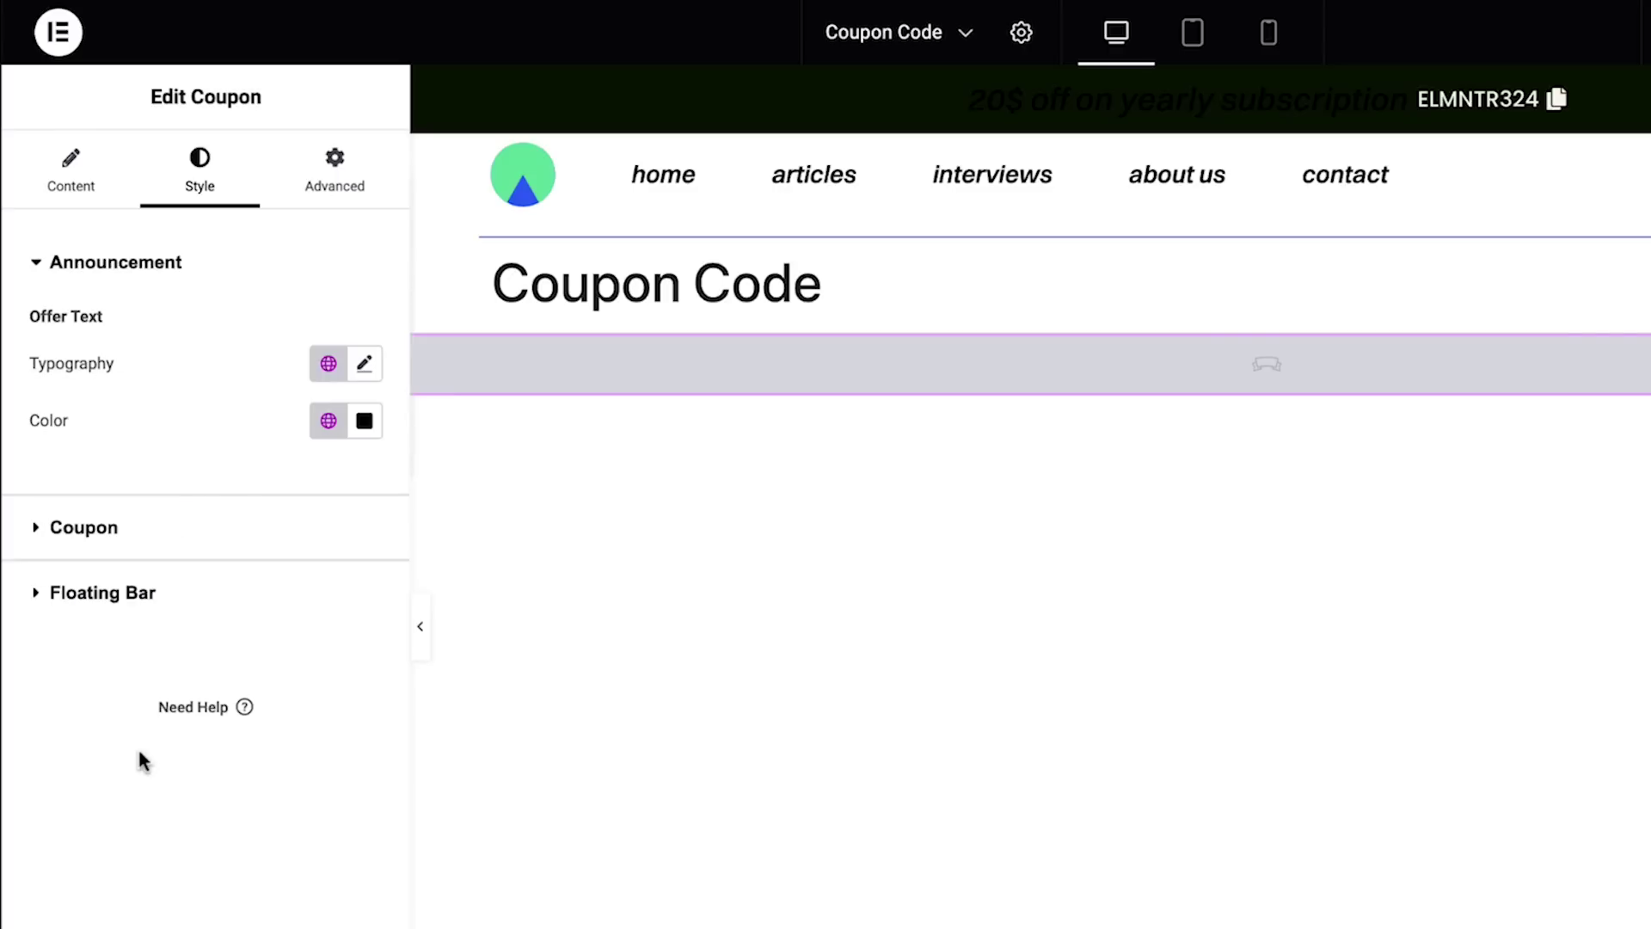
left_click(220, 606)
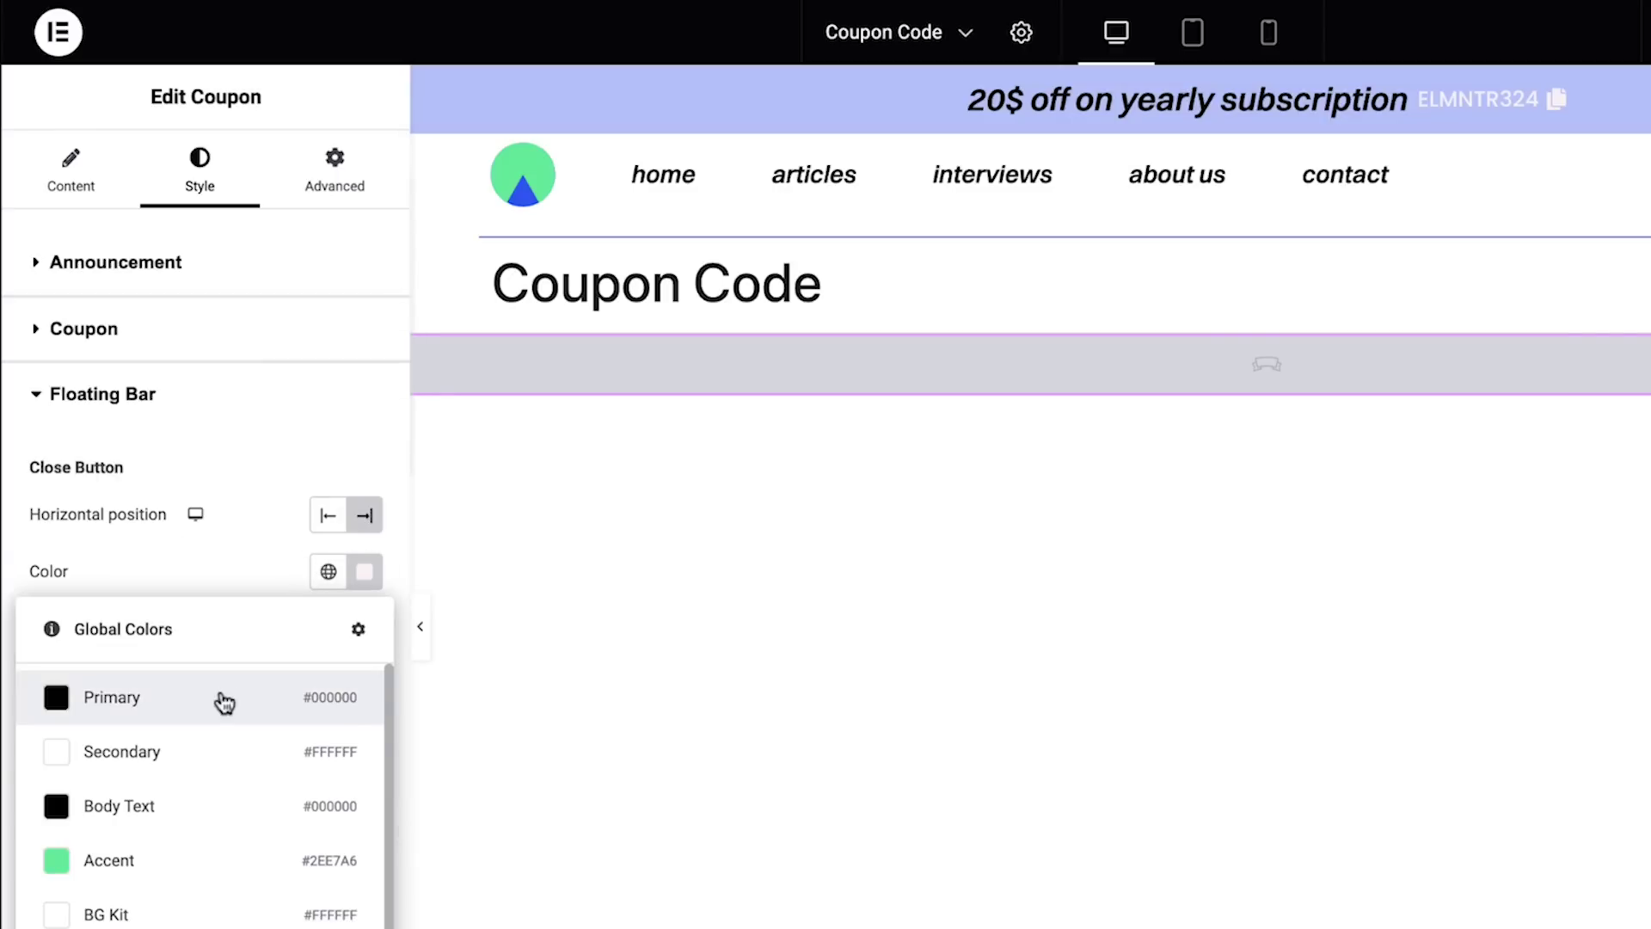
left_click(224, 702)
Make the coupon a Cutout type with Primary black text on an Accent green background
left_click(215, 330)
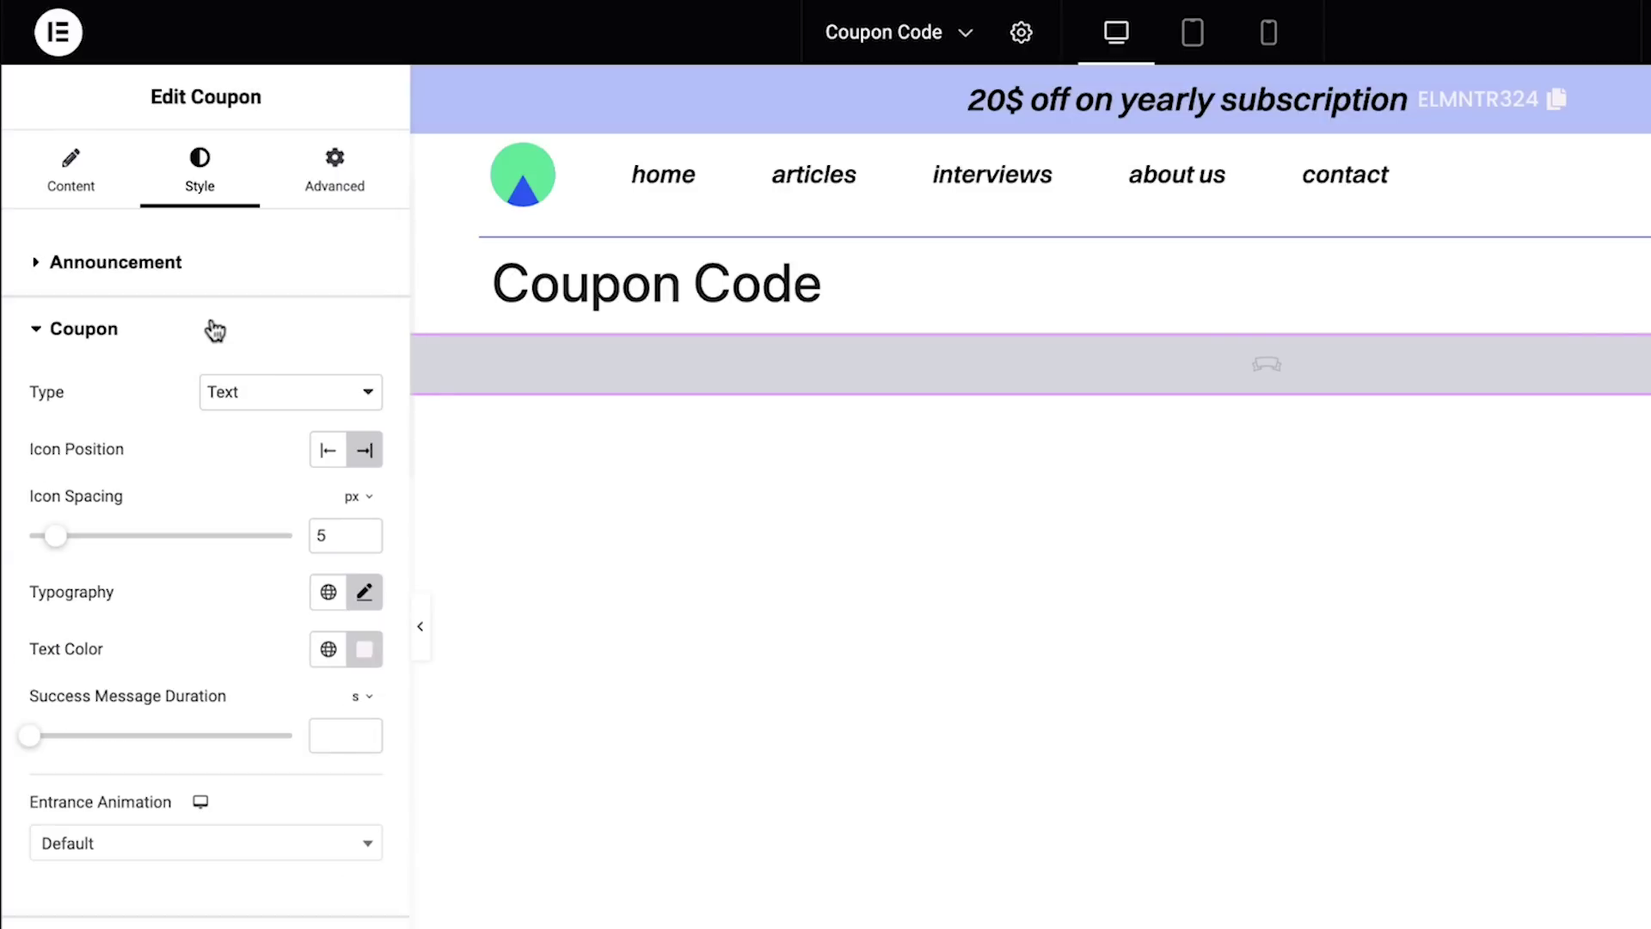
left_click(310, 400)
left_click(307, 421)
left_click(328, 648)
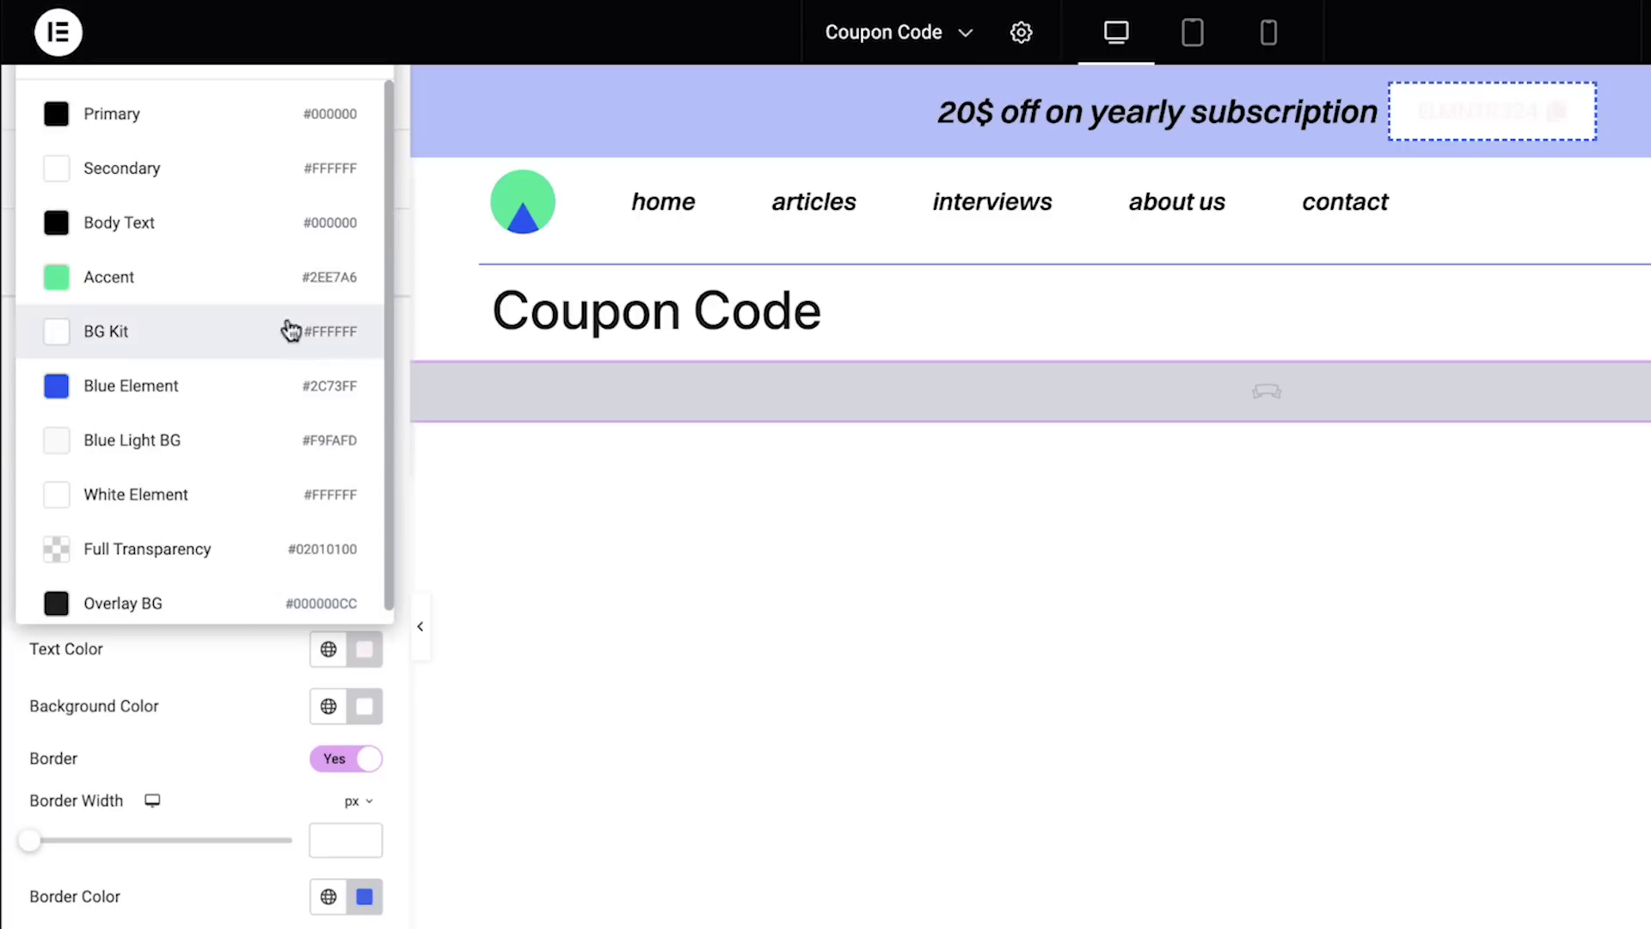
left_click(287, 128)
left_click(330, 707)
left_click(259, 337)
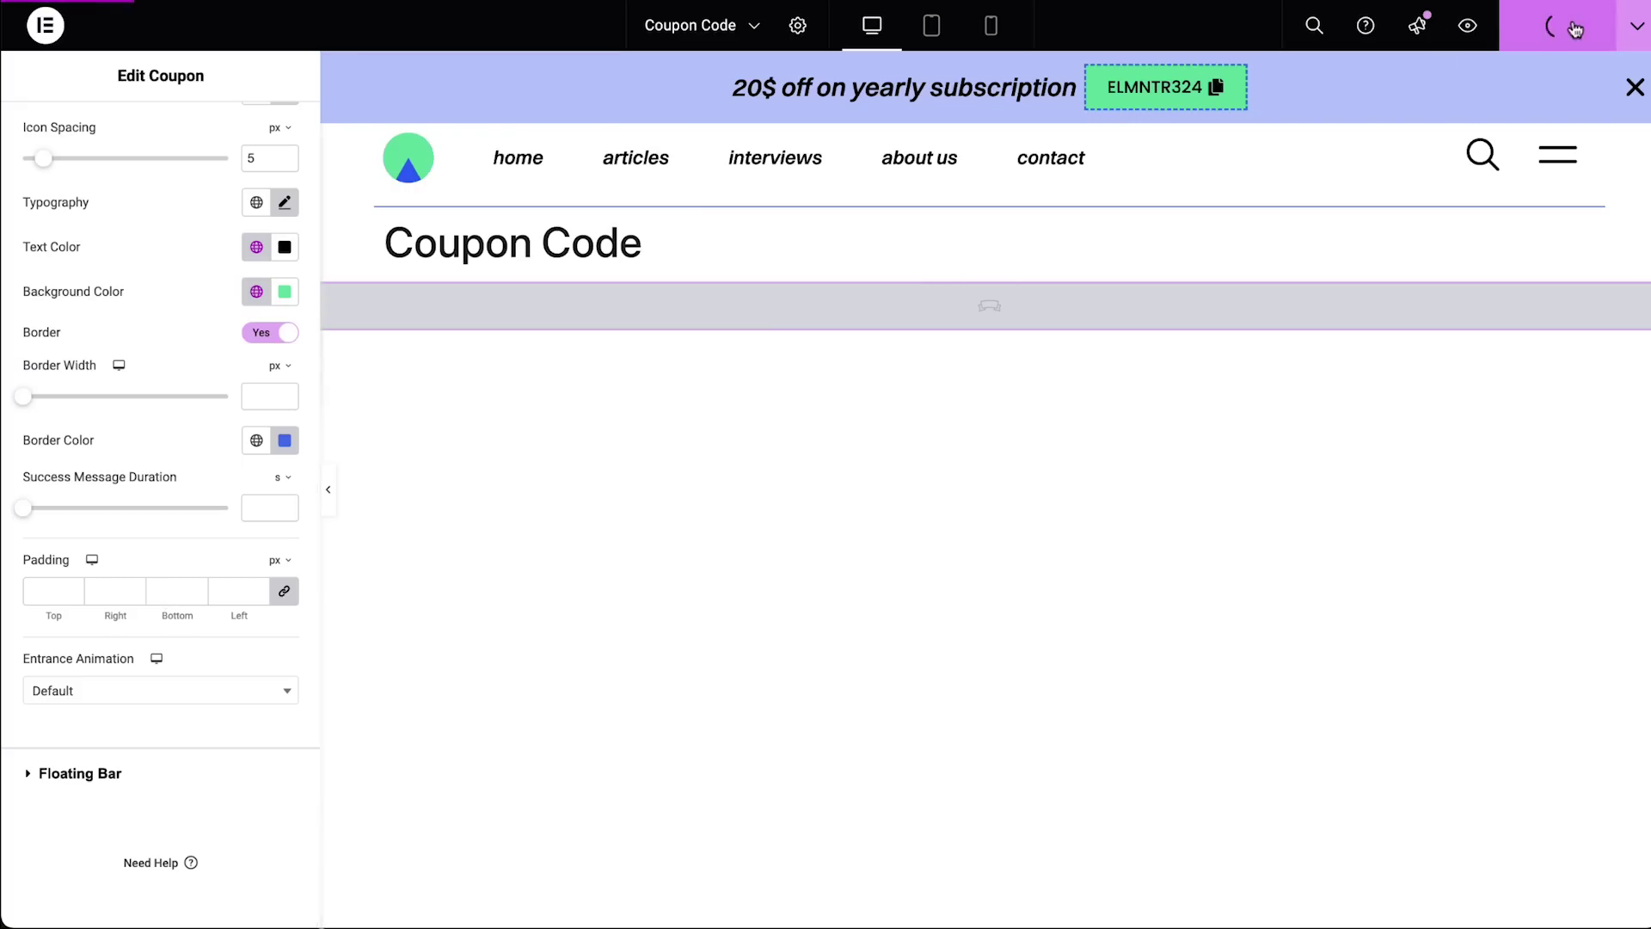
Publish the coupon bar with an Include > Entire Site display condition
left_click(1558, 25)
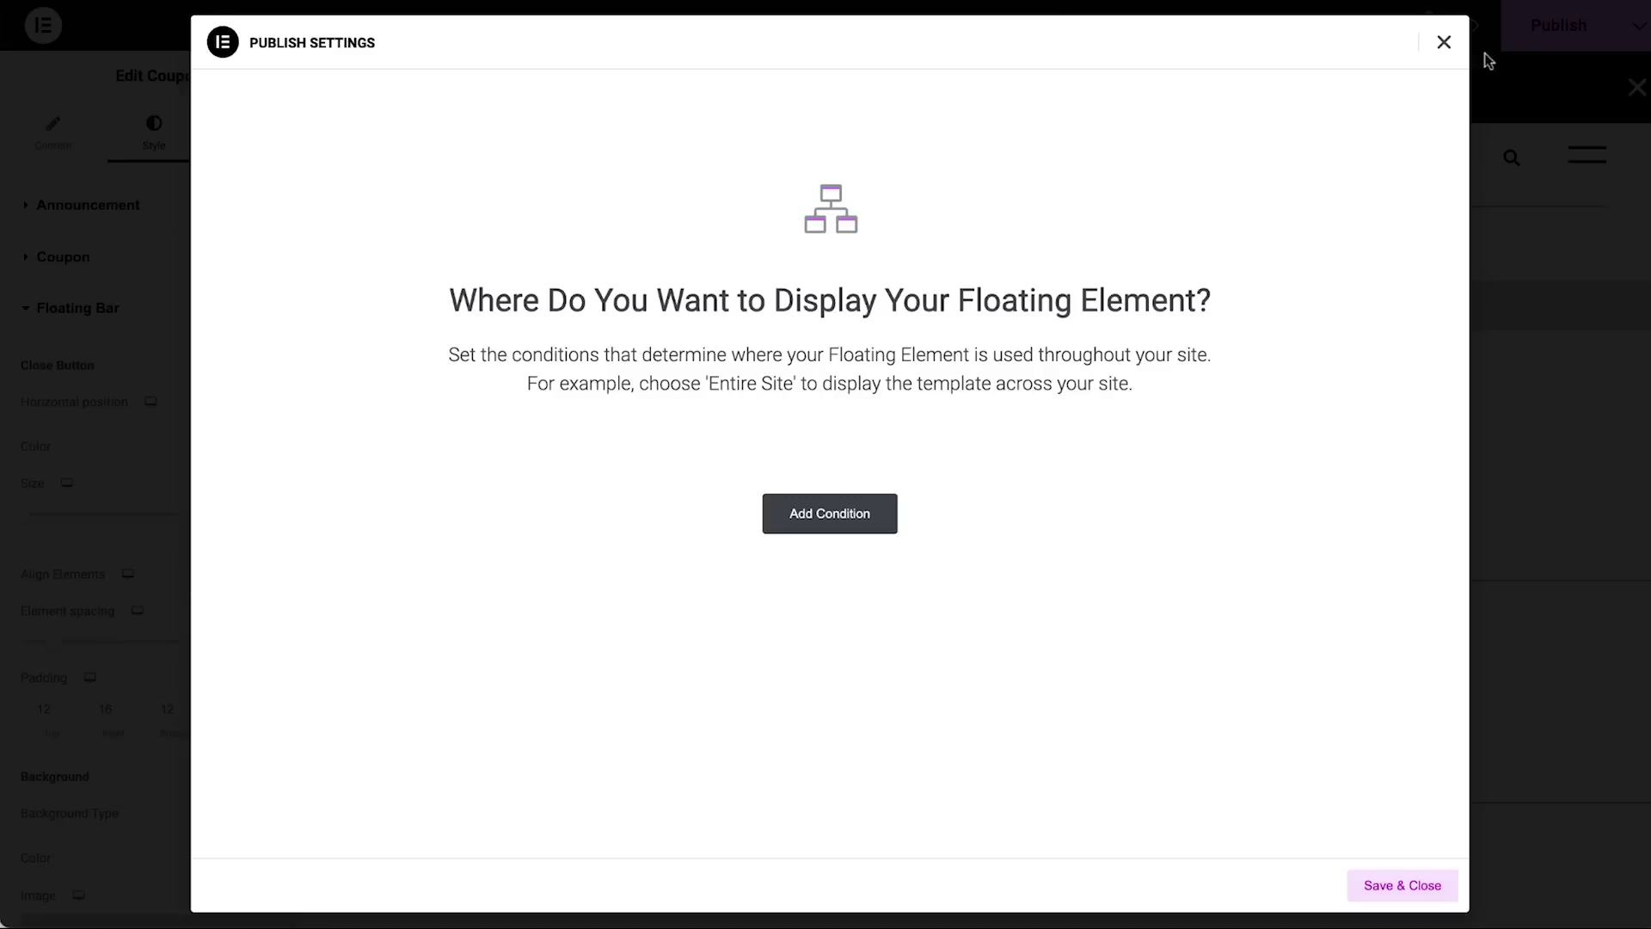
left_click(848, 512)
left_click(840, 479)
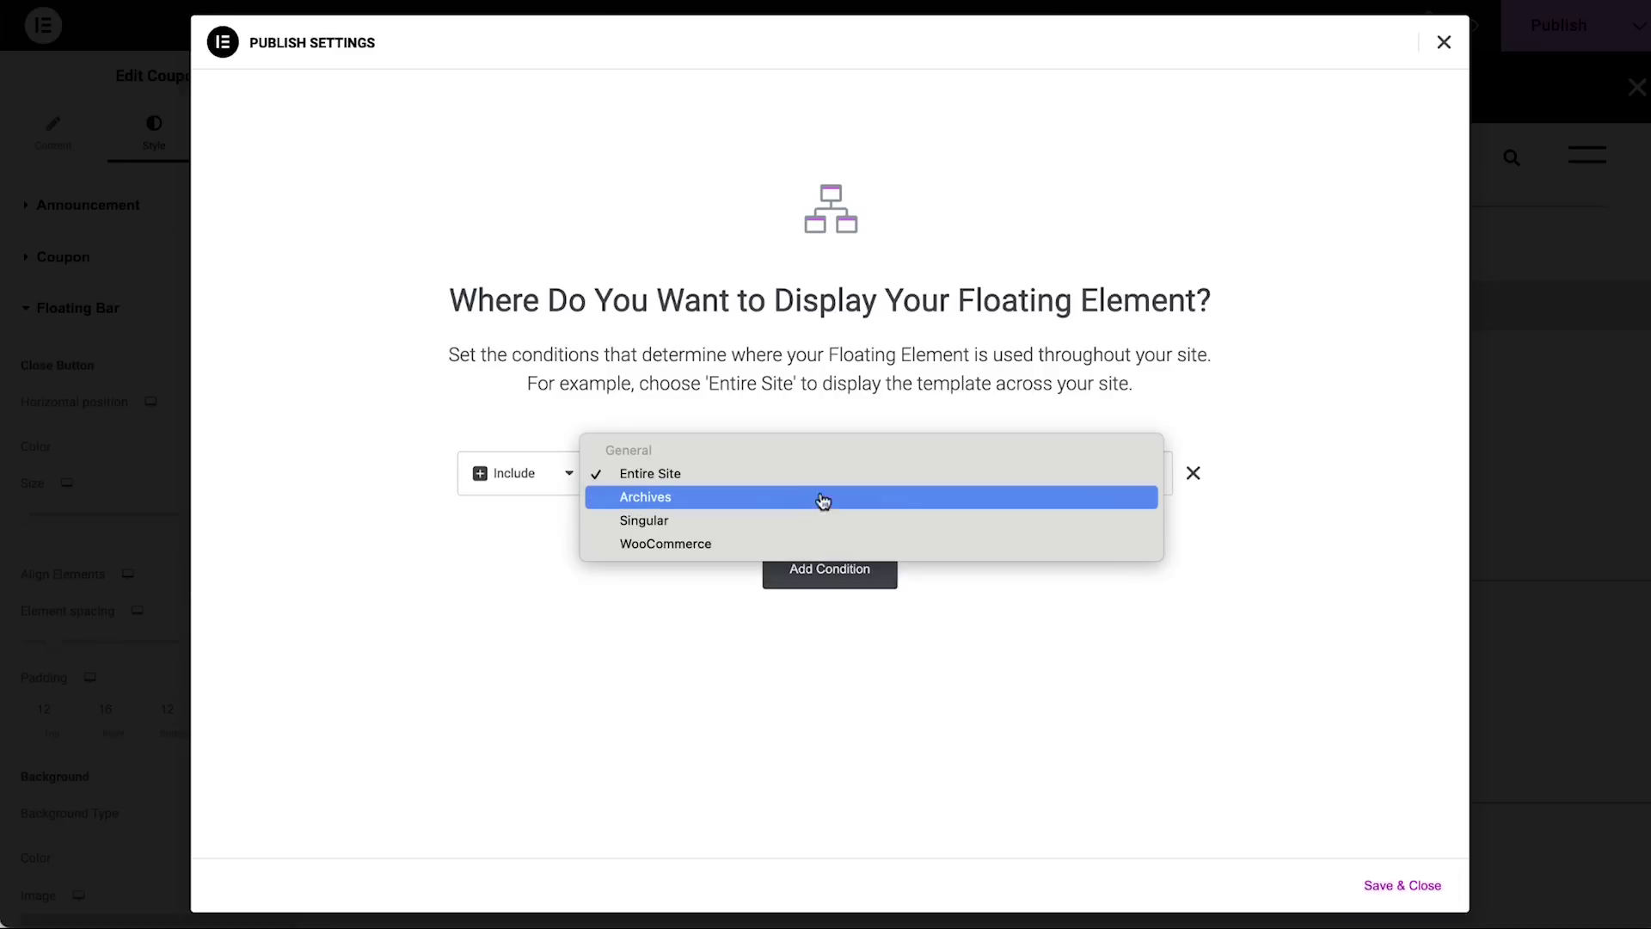
left_click(830, 519)
left_click(910, 483)
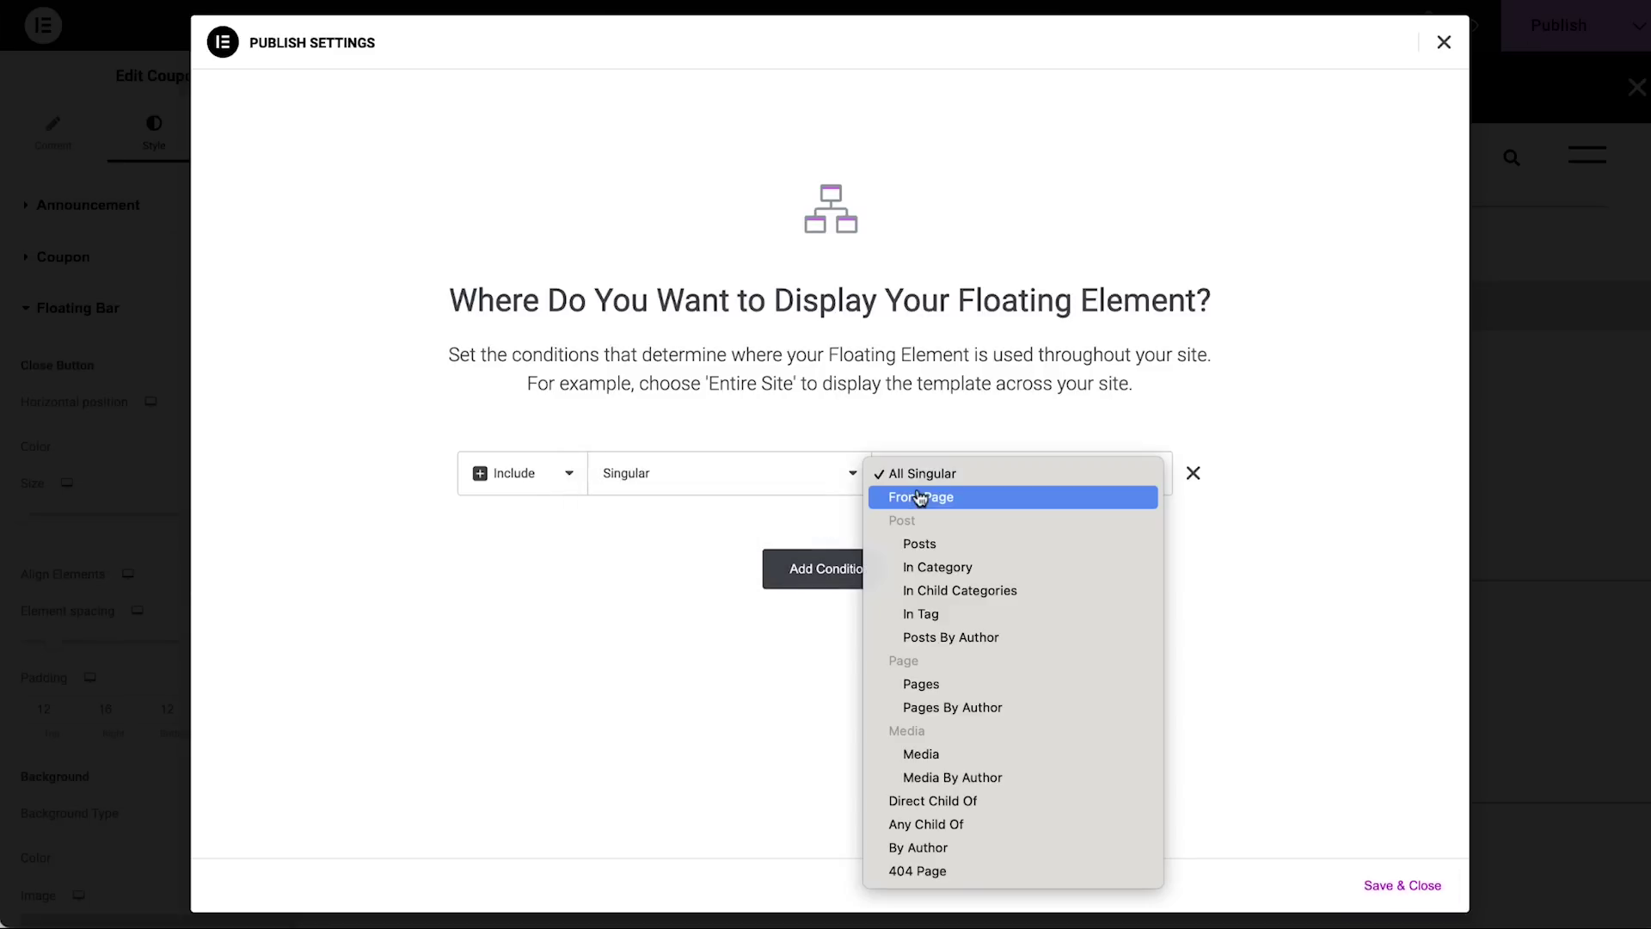
left_click(759, 482)
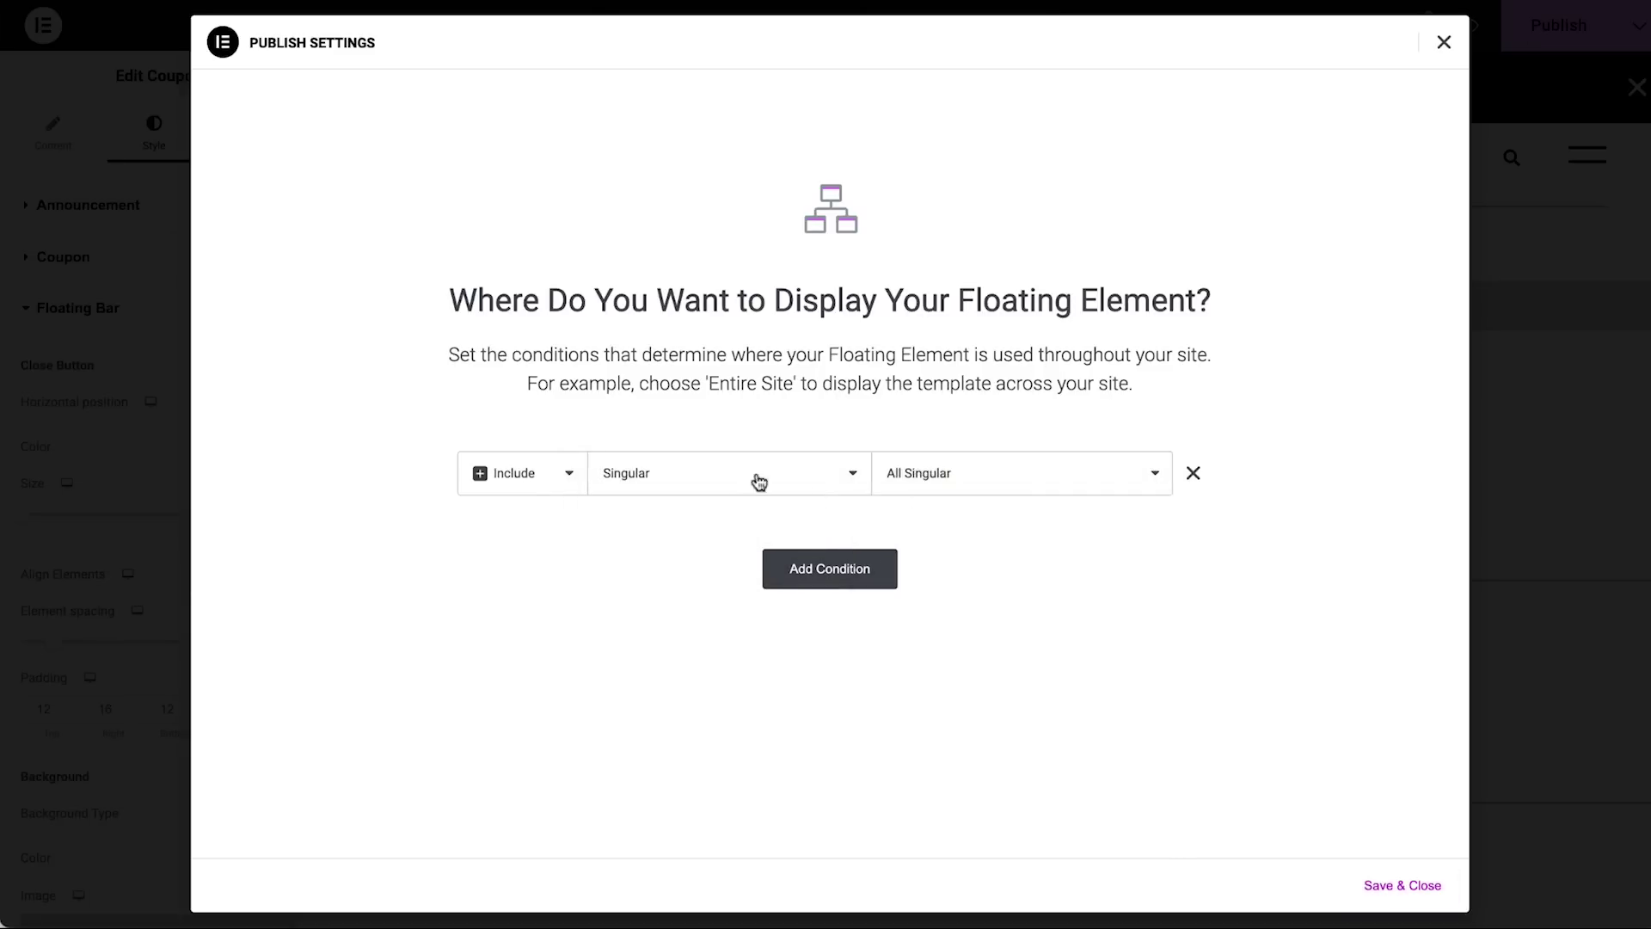
left_click(1193, 474)
left_click(831, 523)
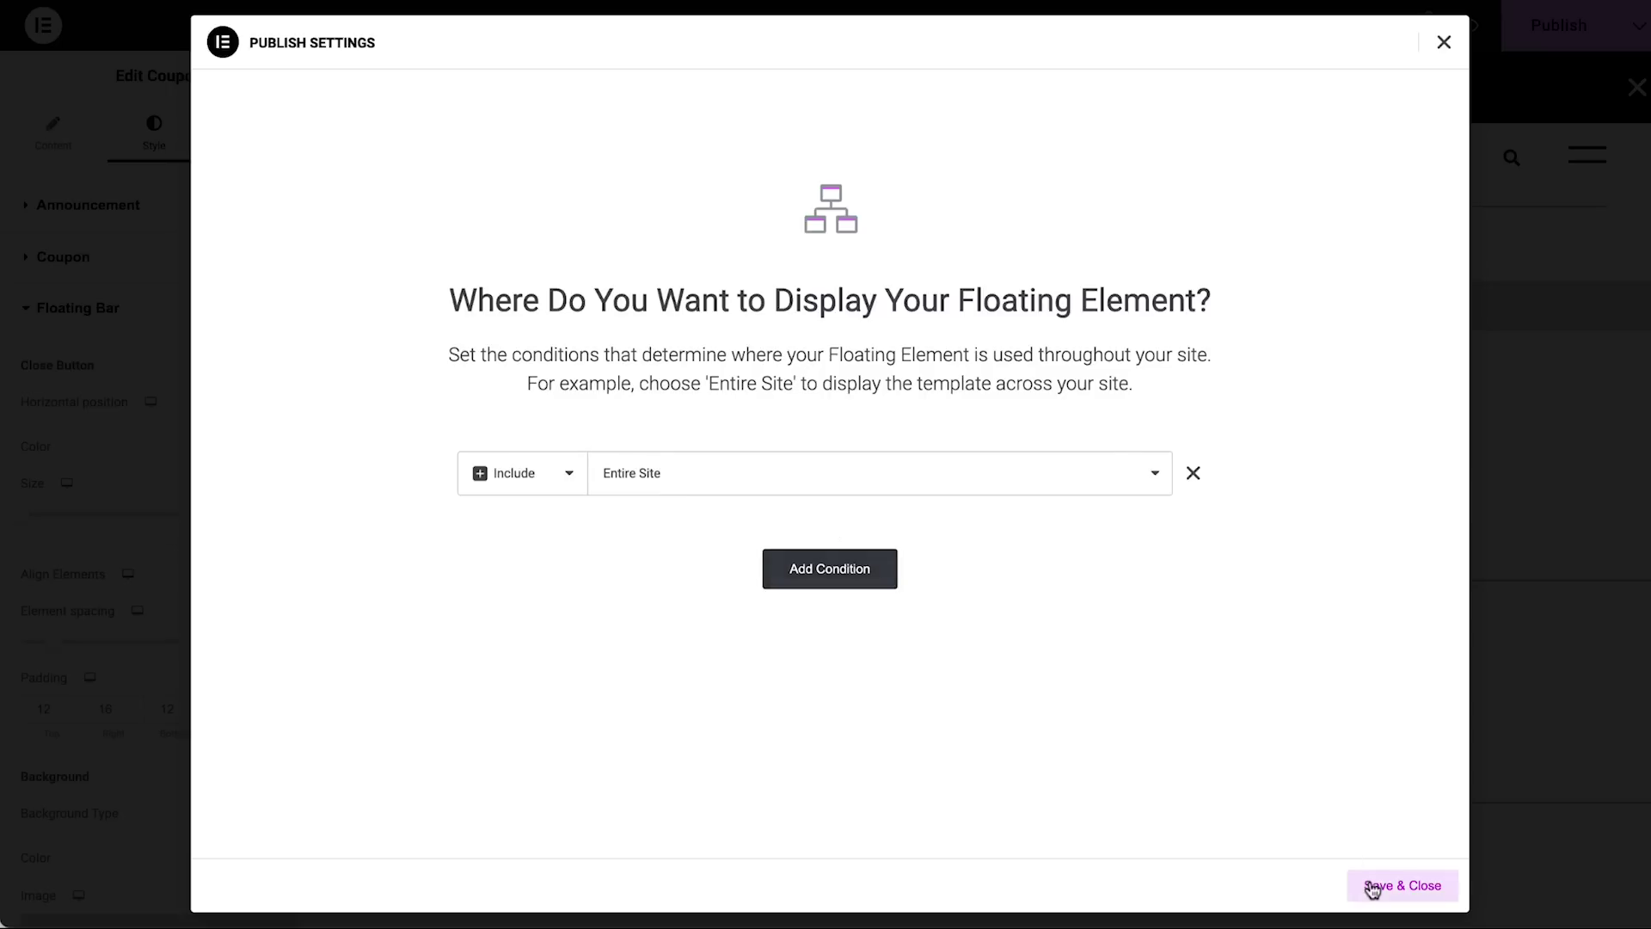
left_click(1376, 886)
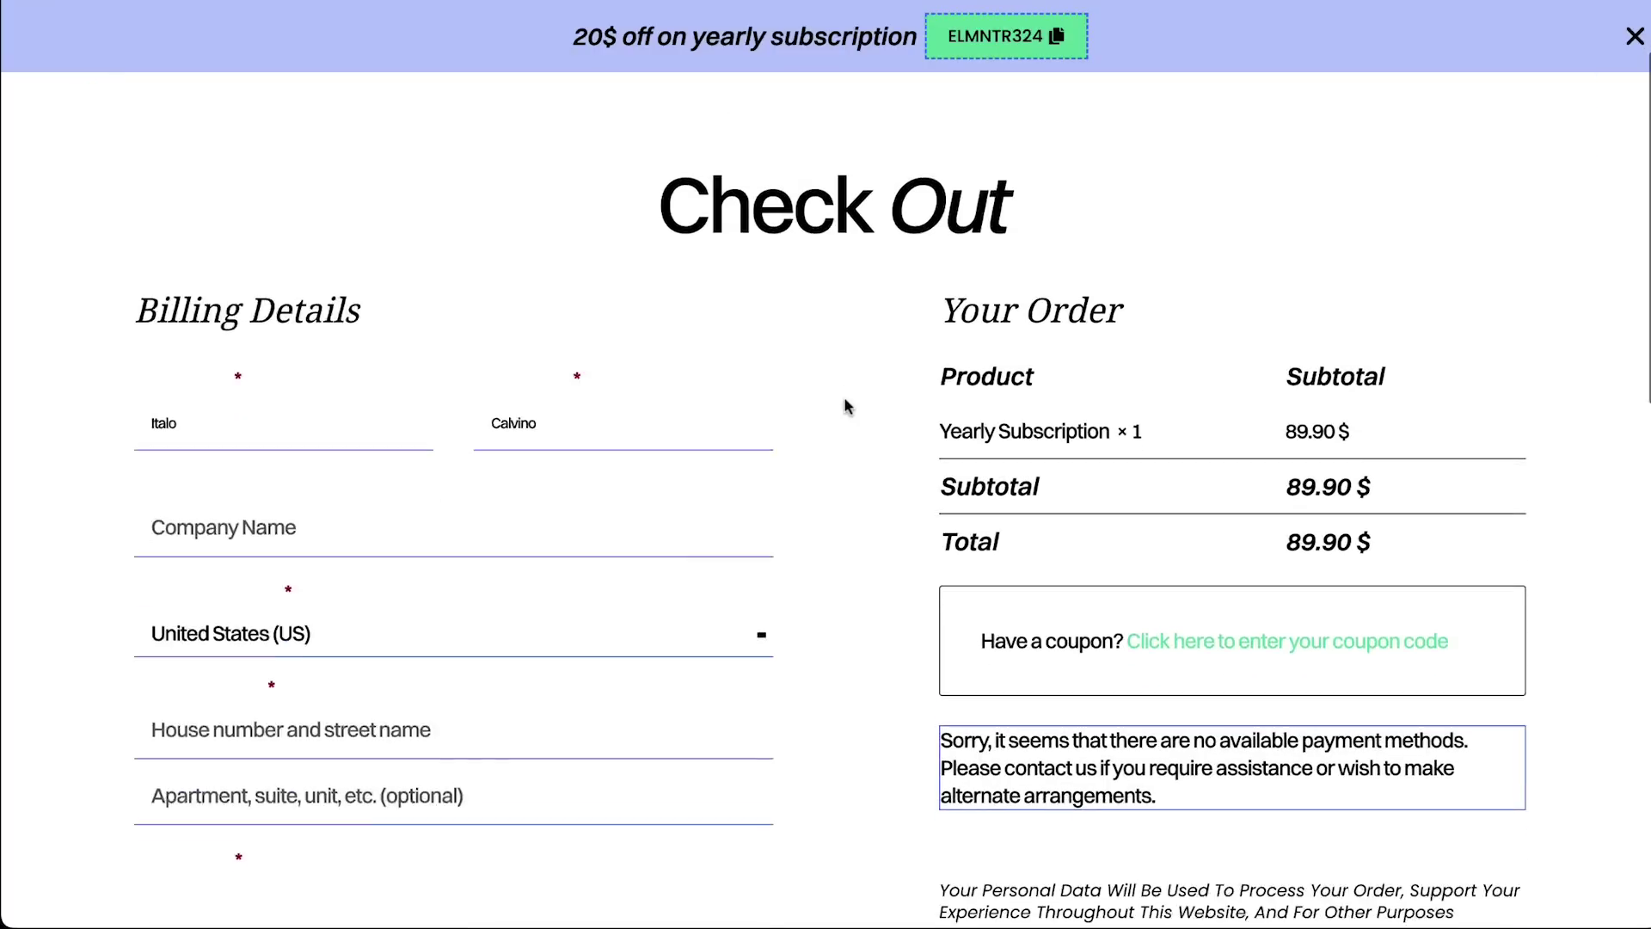
On the checkout page, paste the ELMNTR324 code into the coupon code field
scroll(843, 405, "down", 1)
left_click(1375, 602)
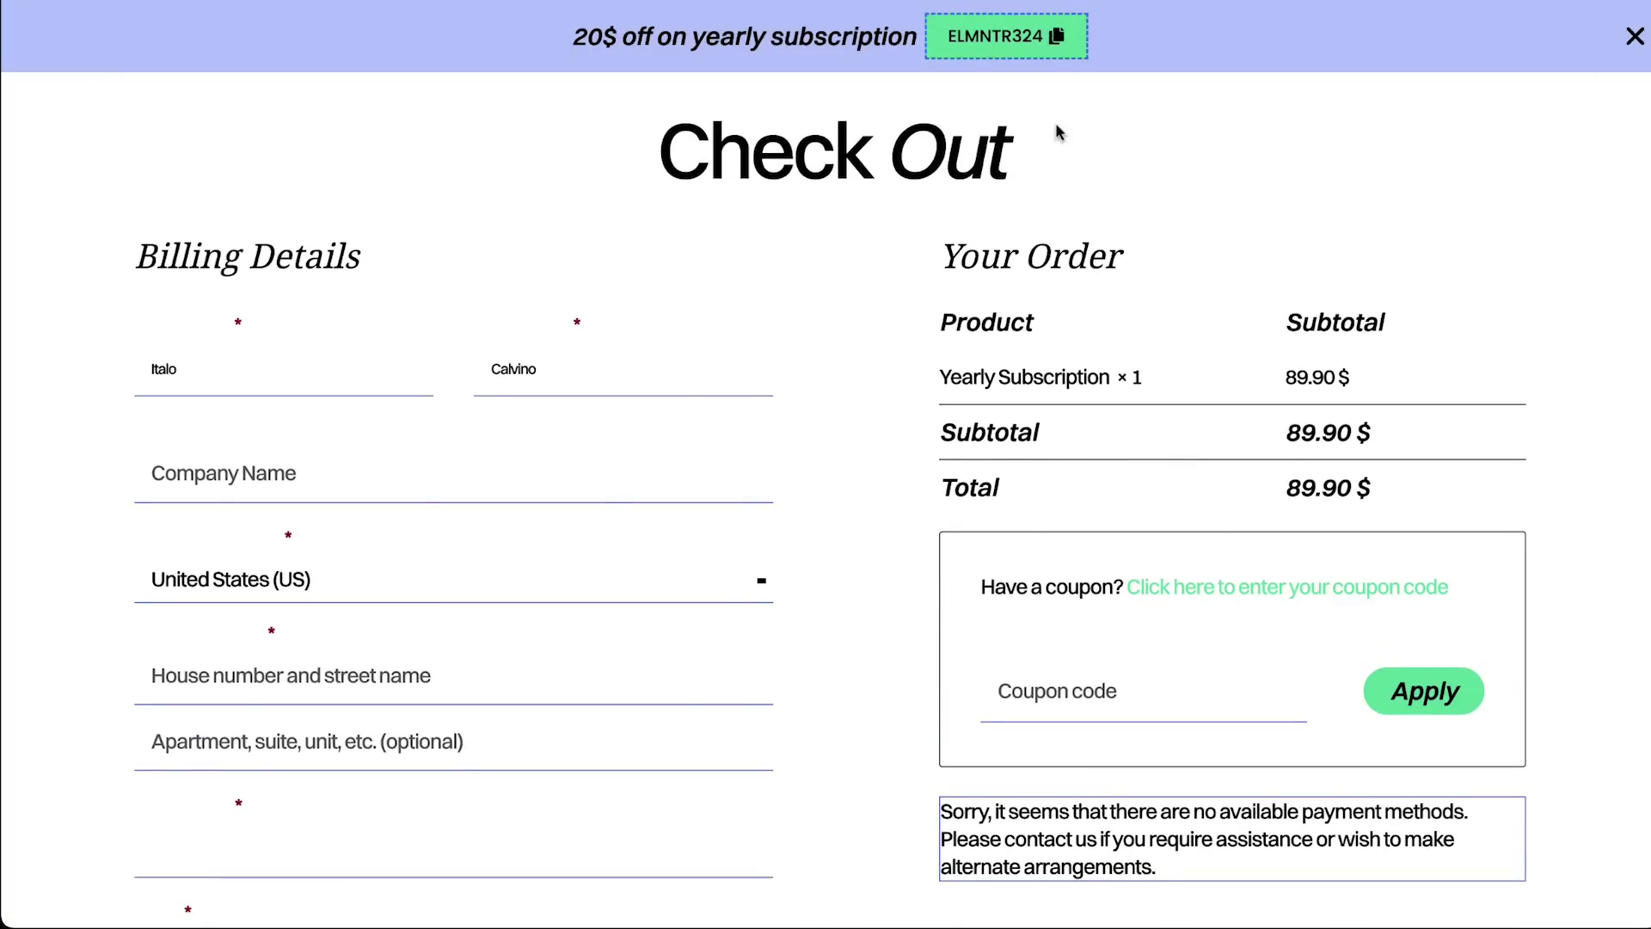
left_click(1006, 688)
type("ELMNTR324")
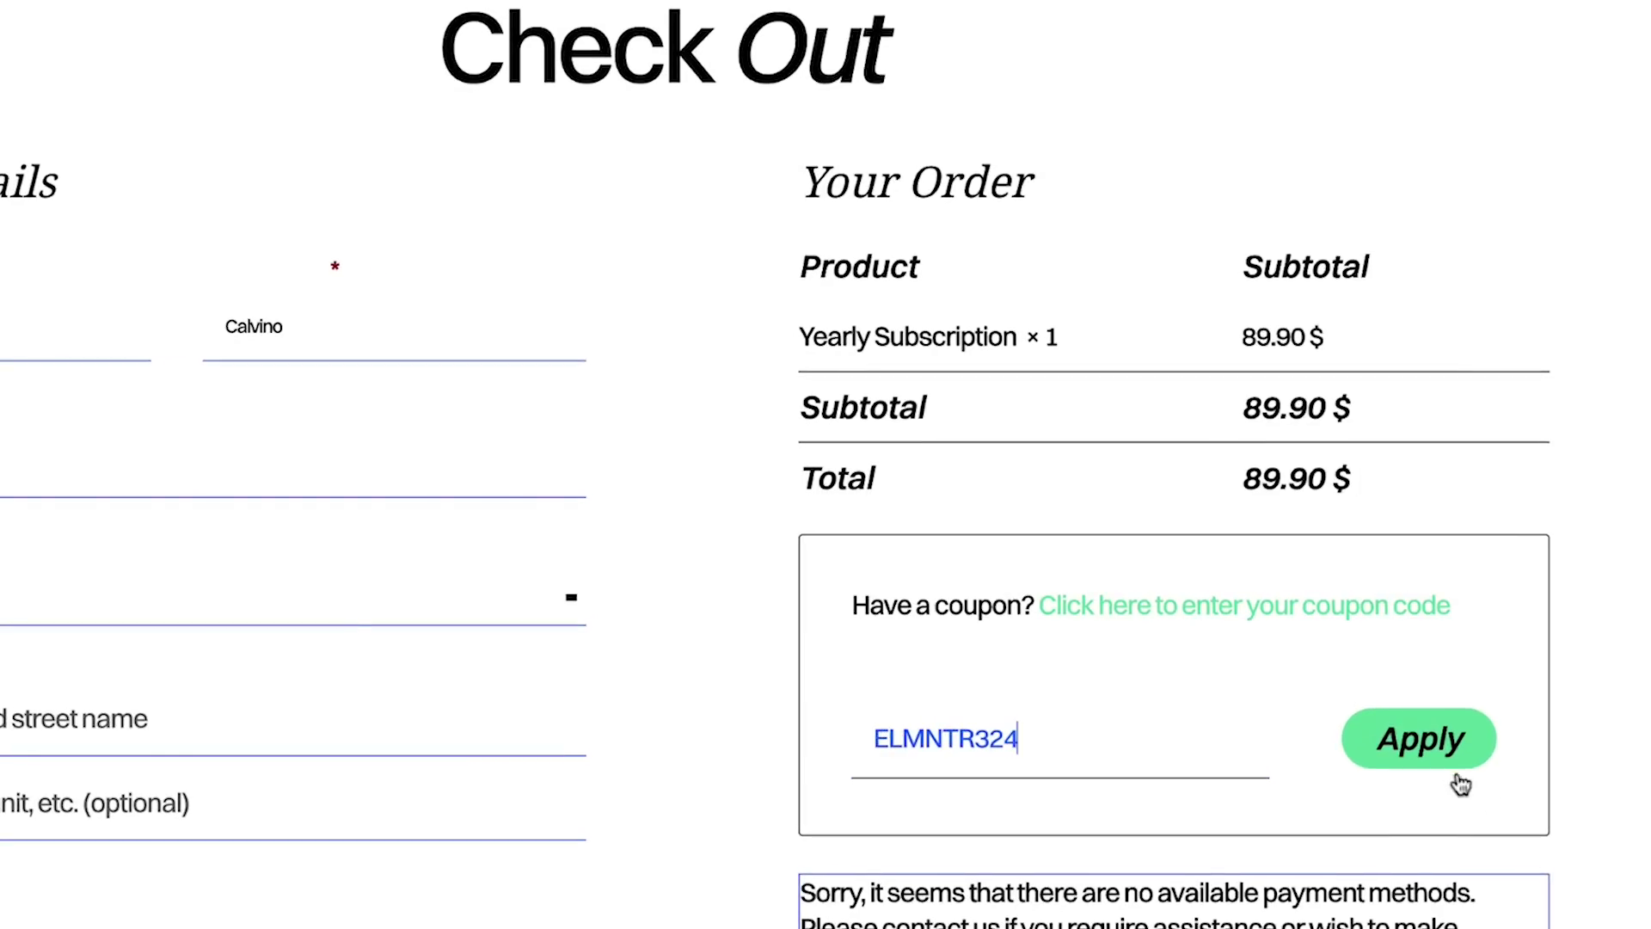